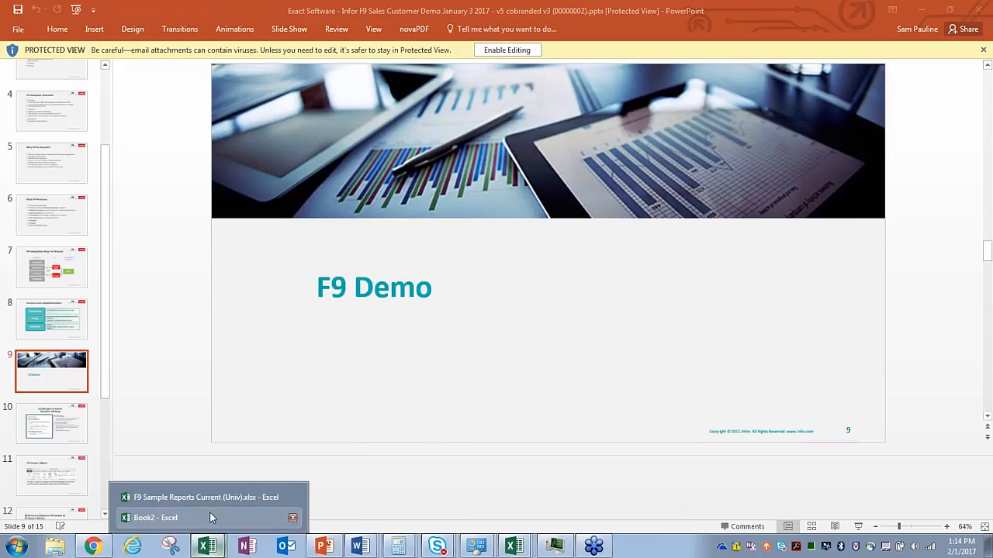
# Step: Bring the F9 Sample Reports Current (Univ).xlsx workbook to the front in place of PowerPoint
pyautogui.click(198, 499)
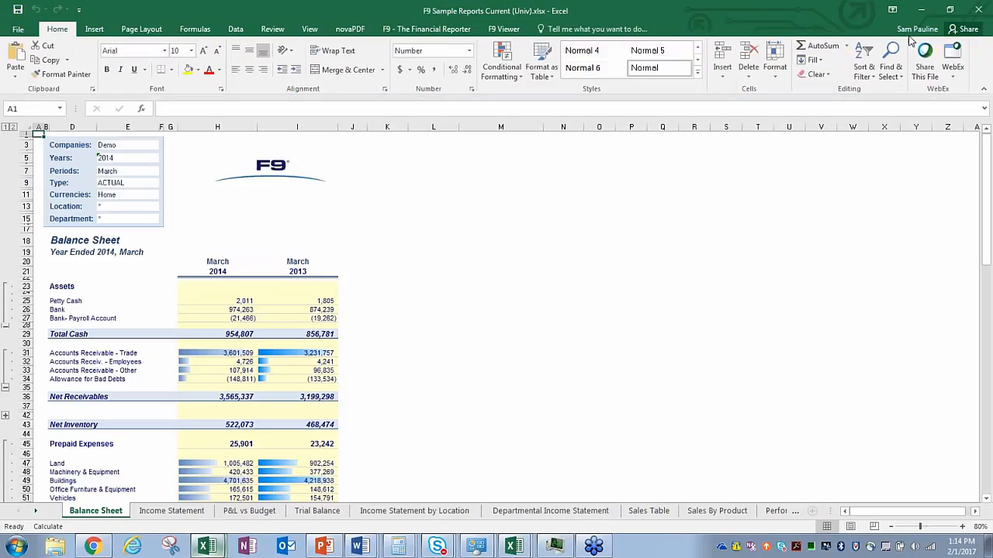
pyautogui.scroll(-1, 563, 276)
pyautogui.scroll(-1, 563, 275)
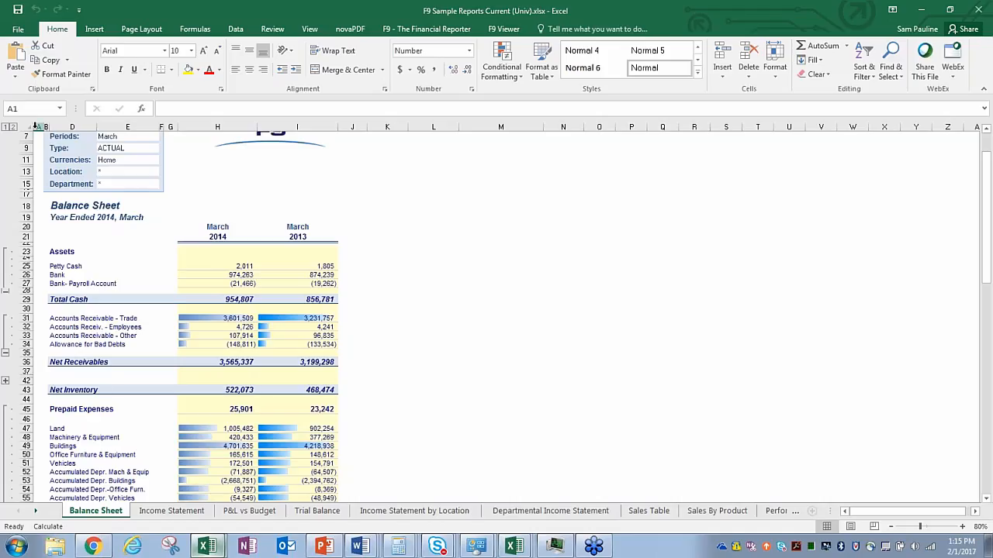
# Step: Unhide column C between columns A and D to show the Balance Sheet account codes
pyautogui.moveTo(36, 126); pyautogui.dragTo(78, 127)
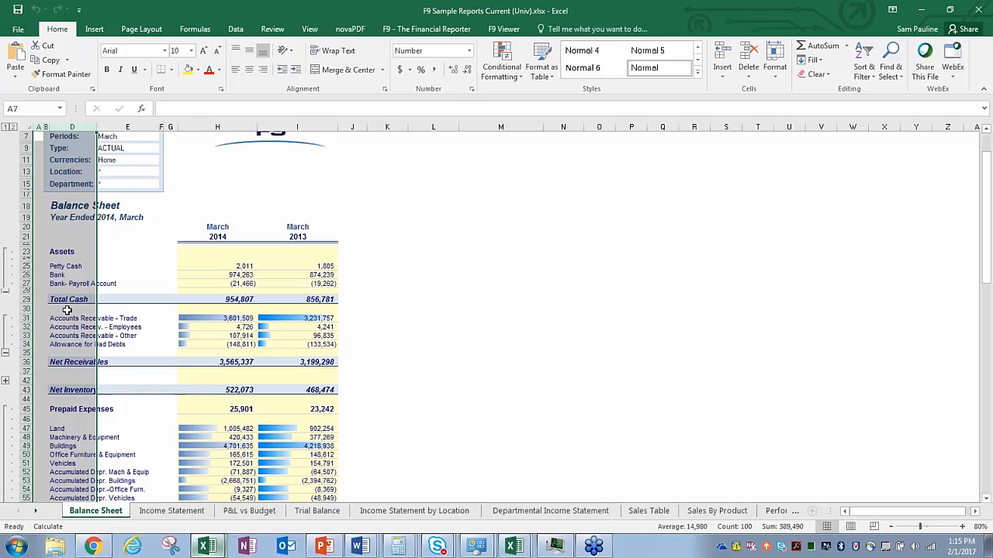
pyautogui.rightClick(67, 310)
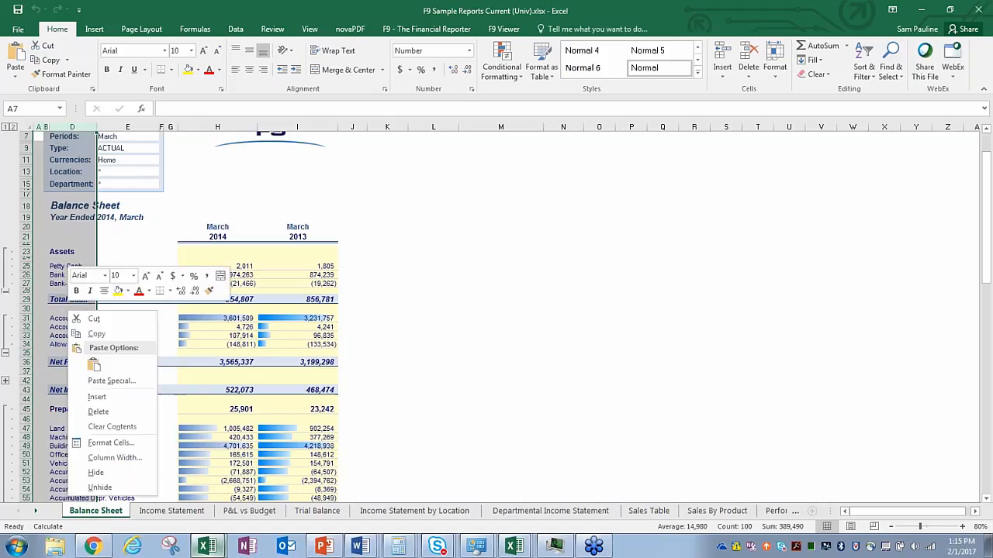
pyautogui.click(99, 487)
pyautogui.click(516, 310)
pyautogui.scroll(1, 507, 245)
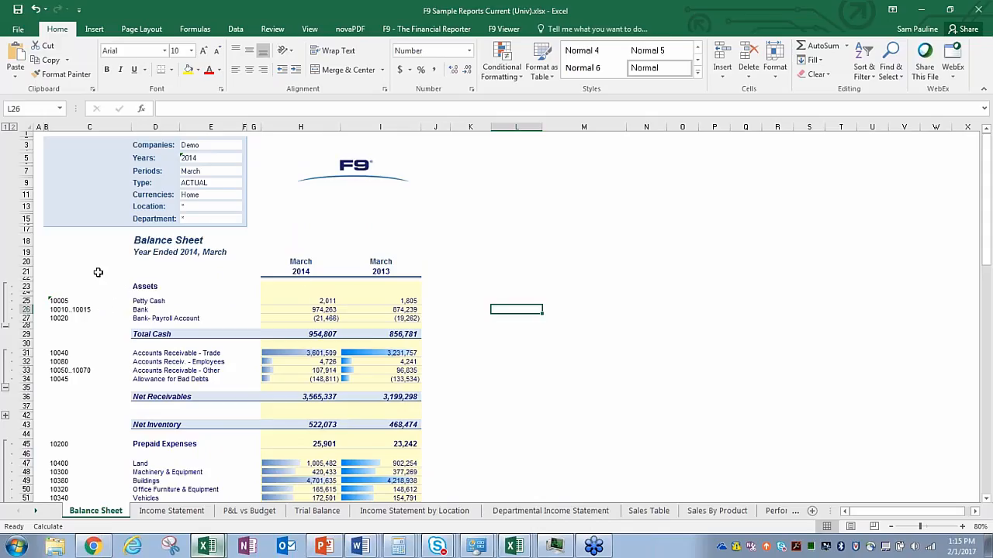
pyautogui.scroll(-2, 96, 269)
pyautogui.scroll(-3, 88, 235)
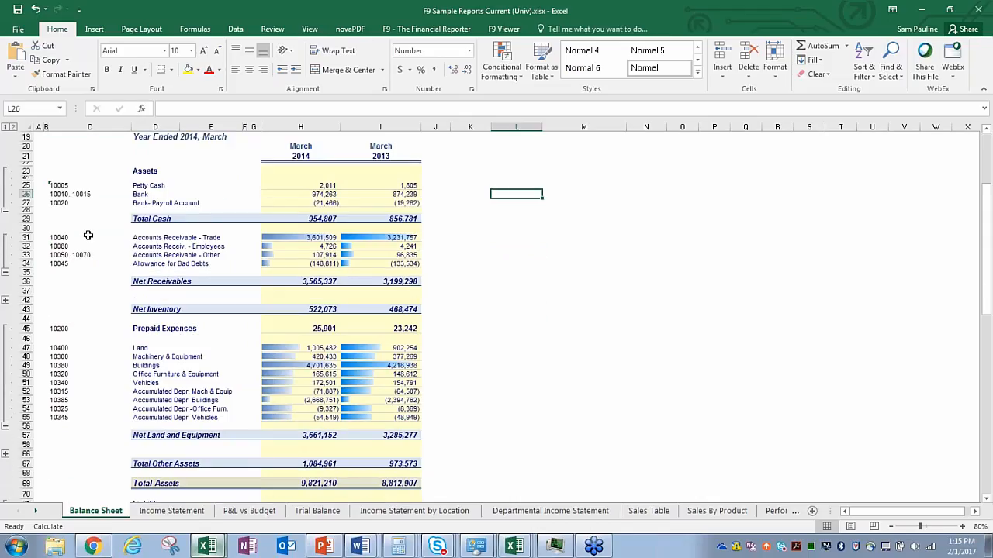
pyautogui.scroll(-14, 88, 235)
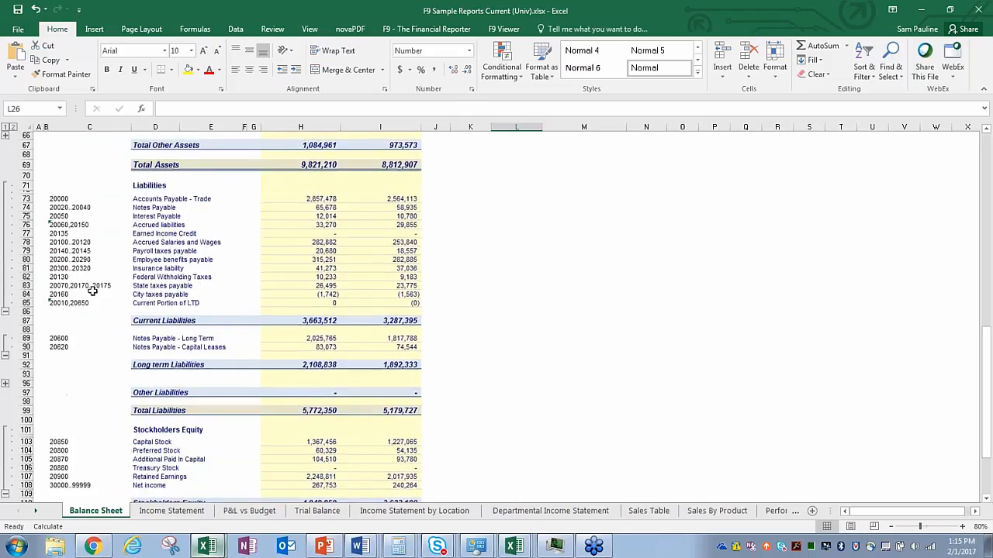
pyautogui.scroll(-3, 91, 289)
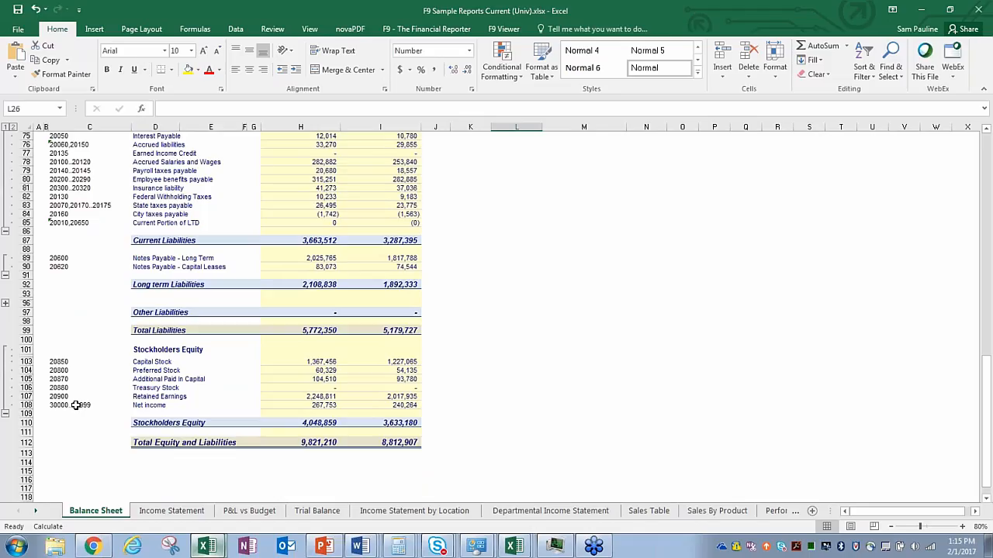
pyautogui.scroll(13, 96, 358)
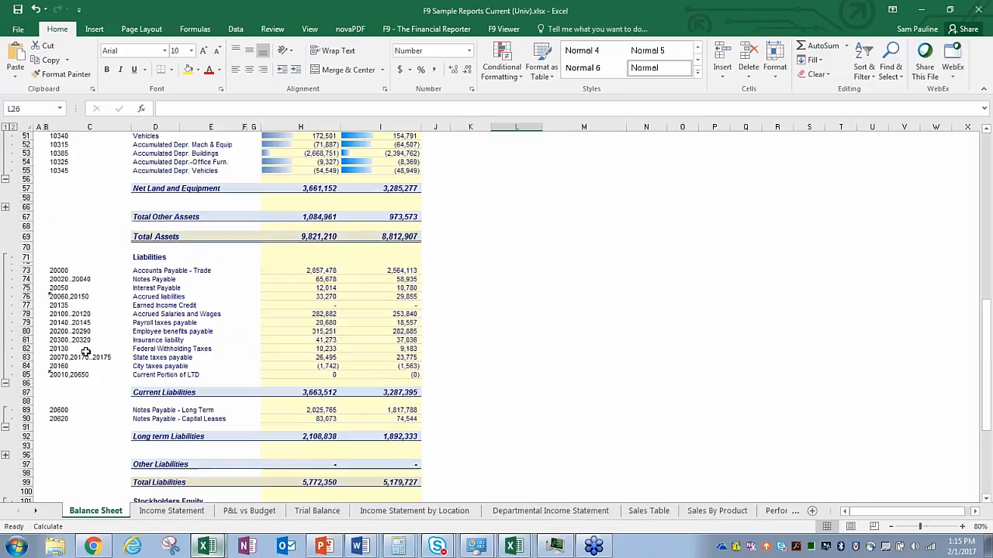
pyautogui.scroll(10, 96, 359)
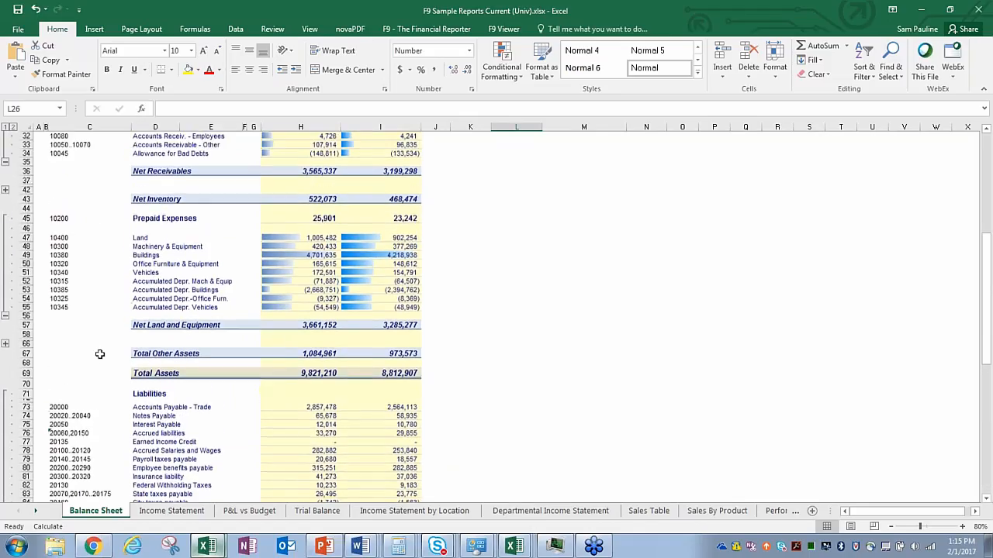
pyautogui.click(81, 276)
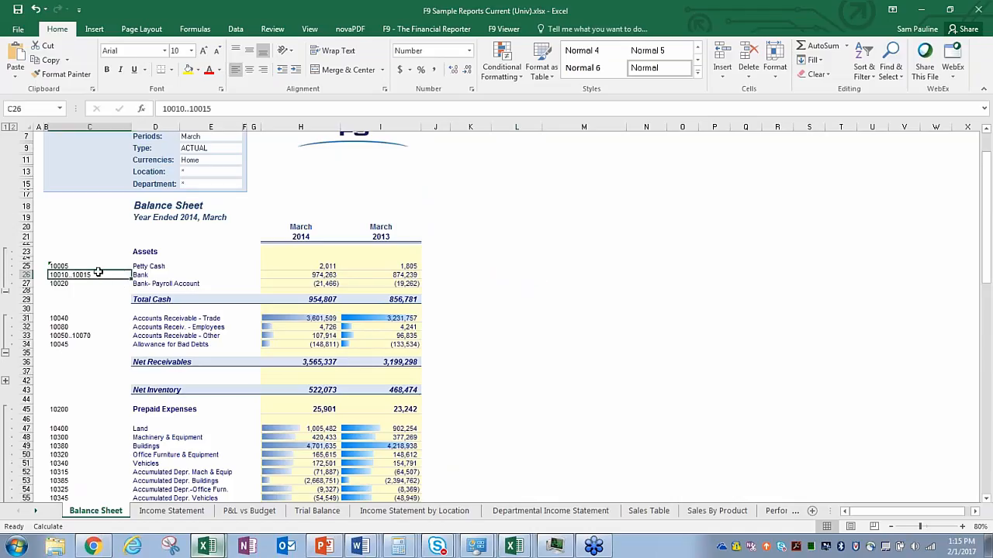
pyautogui.scroll(2, 448, 290)
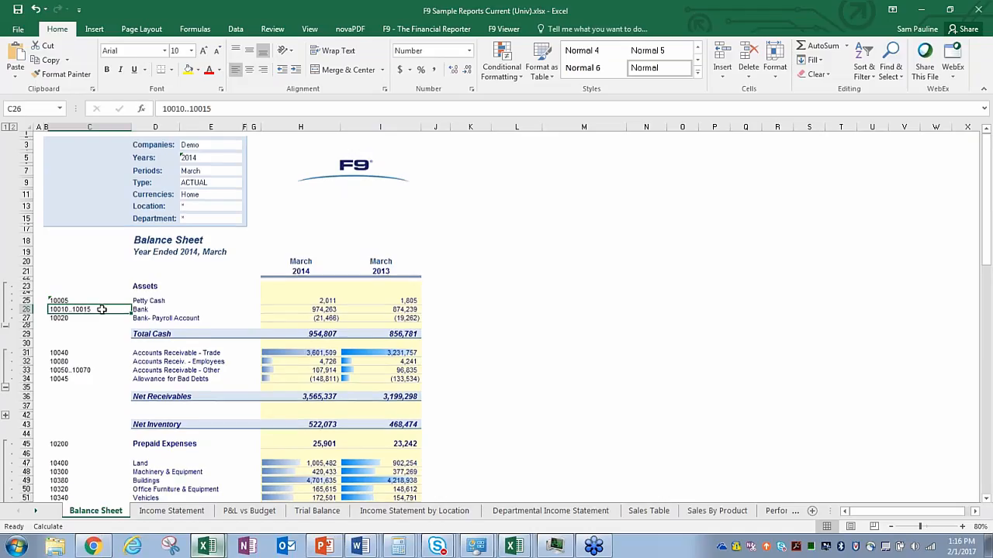
pyautogui.scroll(-1, 101, 333)
pyautogui.click(100, 352)
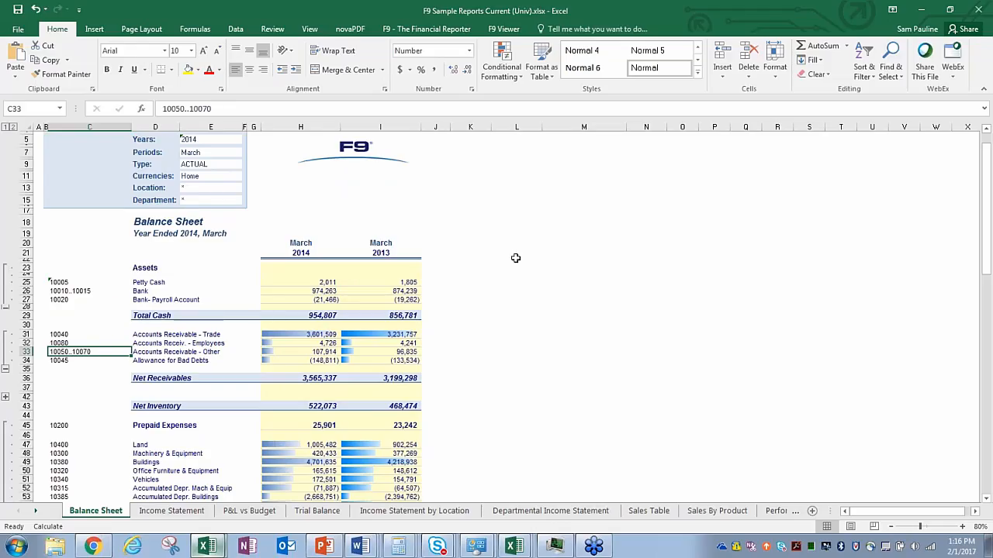
pyautogui.scroll(-6, 517, 261)
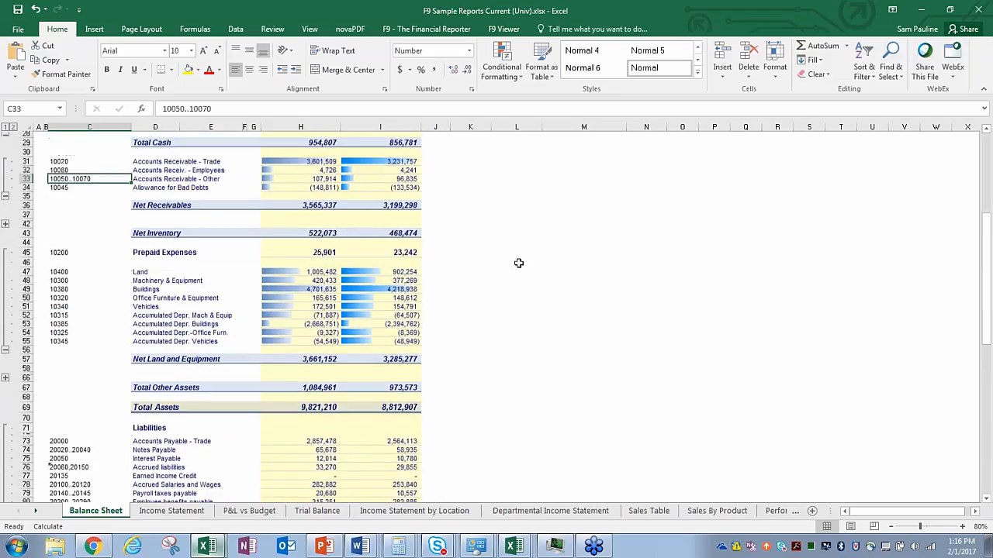
pyautogui.scroll(-2, 519, 263)
pyautogui.click(93, 415)
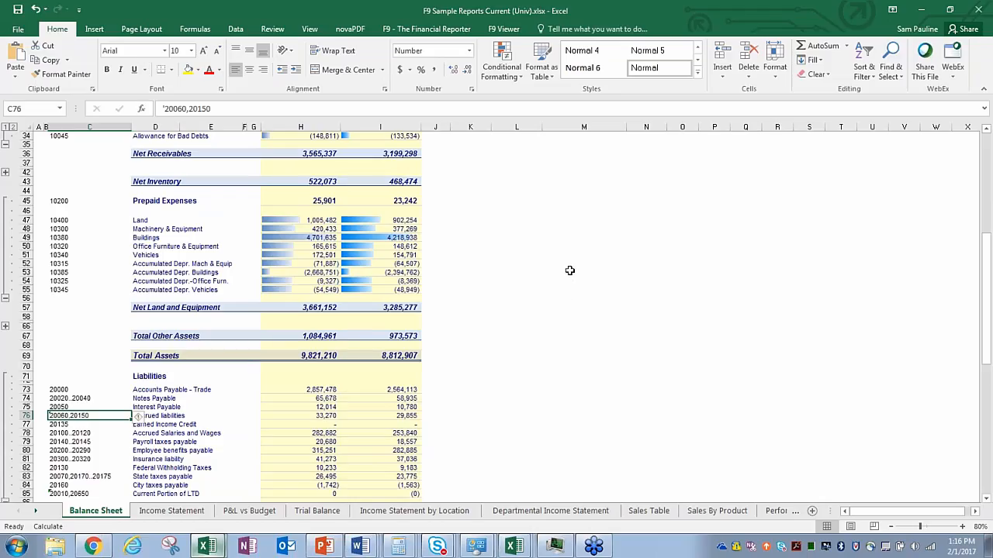
pyautogui.scroll(-1, 569, 270)
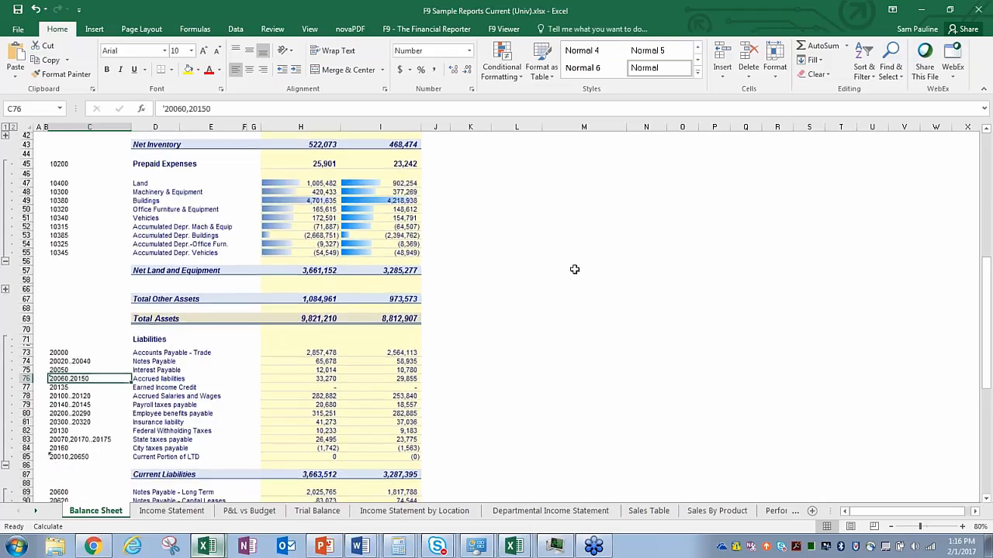
pyautogui.scroll(-2, 574, 269)
pyautogui.click(91, 384)
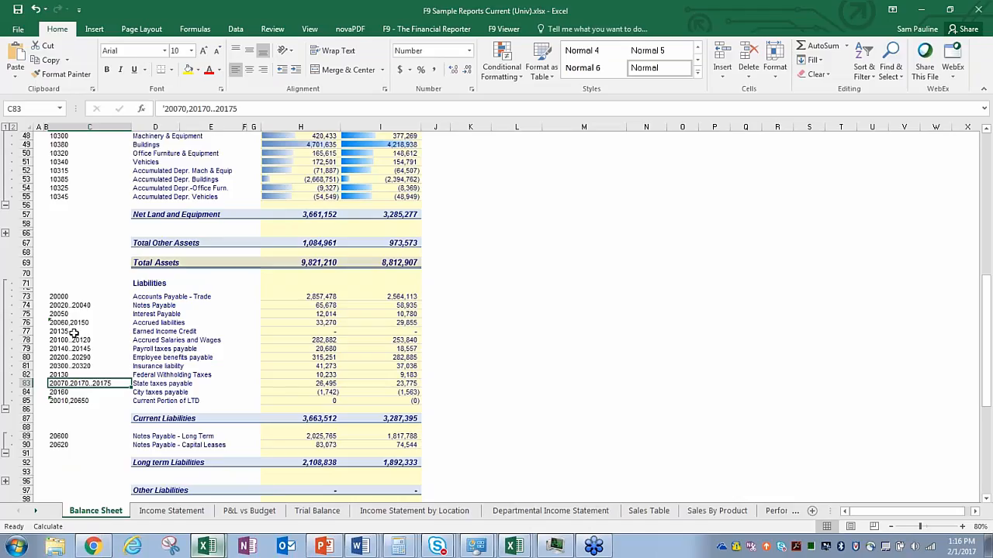
pyautogui.click(517, 303)
pyautogui.scroll(15, 522, 318)
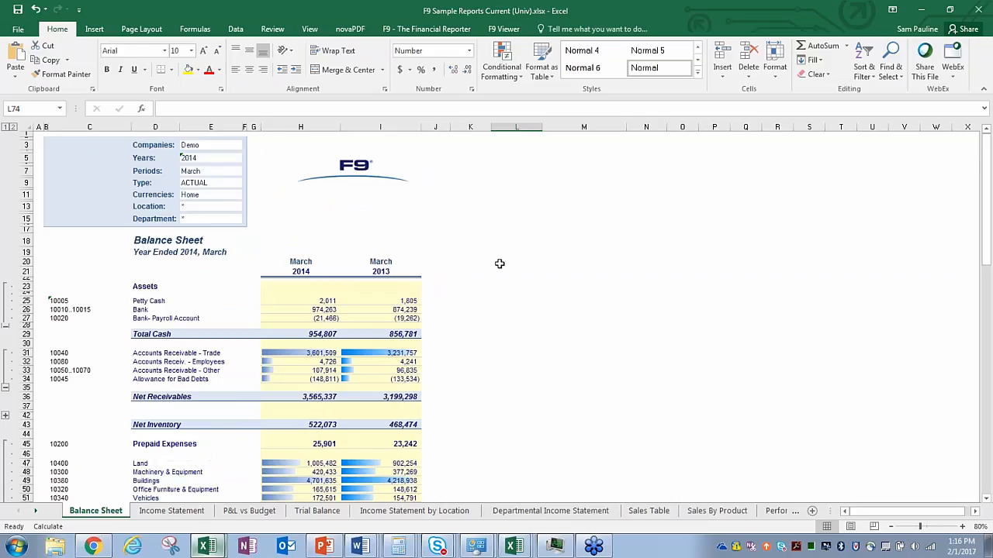
pyautogui.scroll(-1, 391, 193)
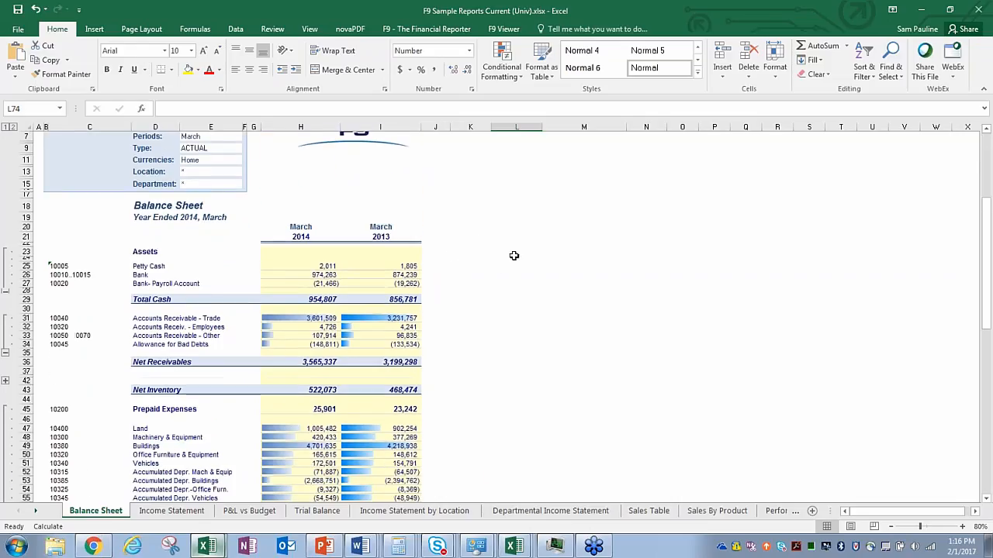
pyautogui.scroll(1, 329, 203)
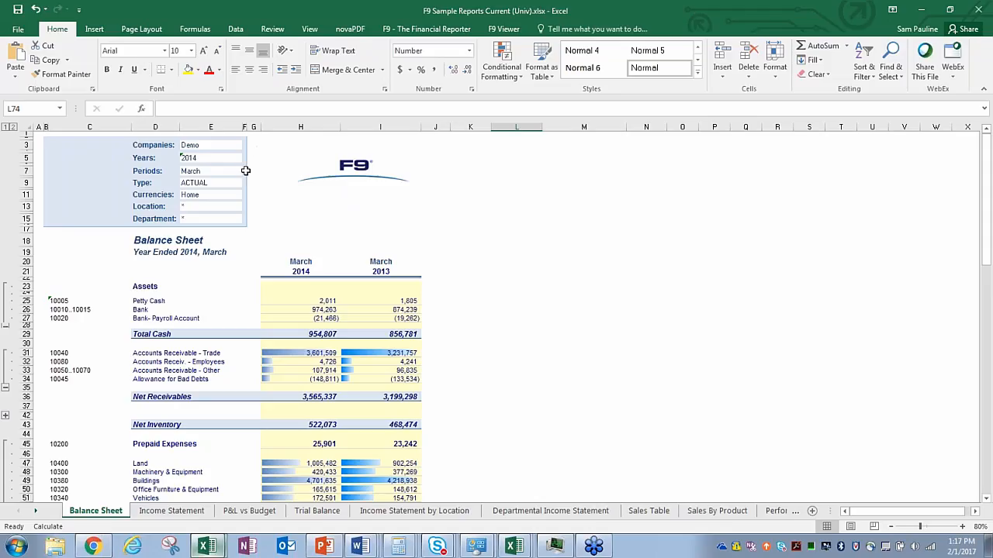
pyautogui.click(211, 147)
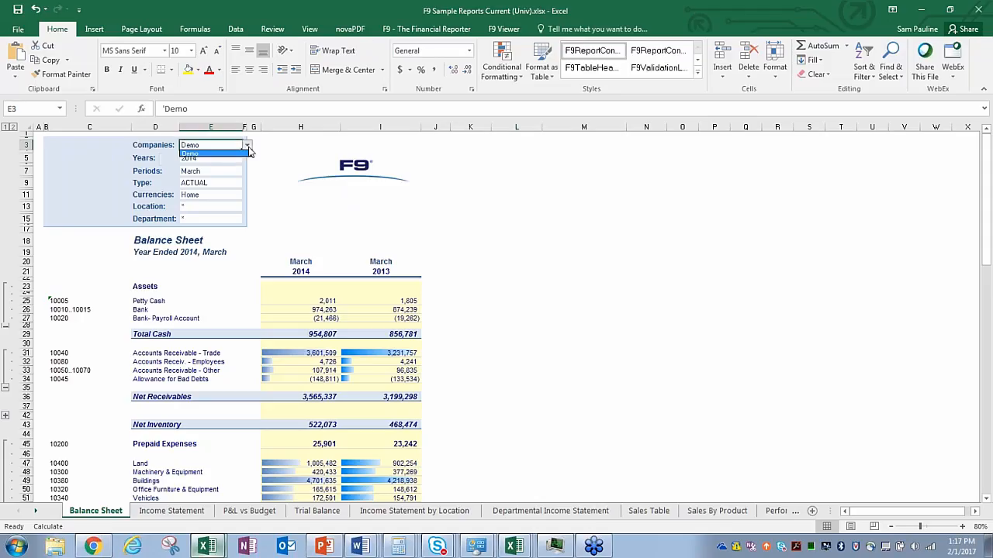
pyautogui.click(237, 158)
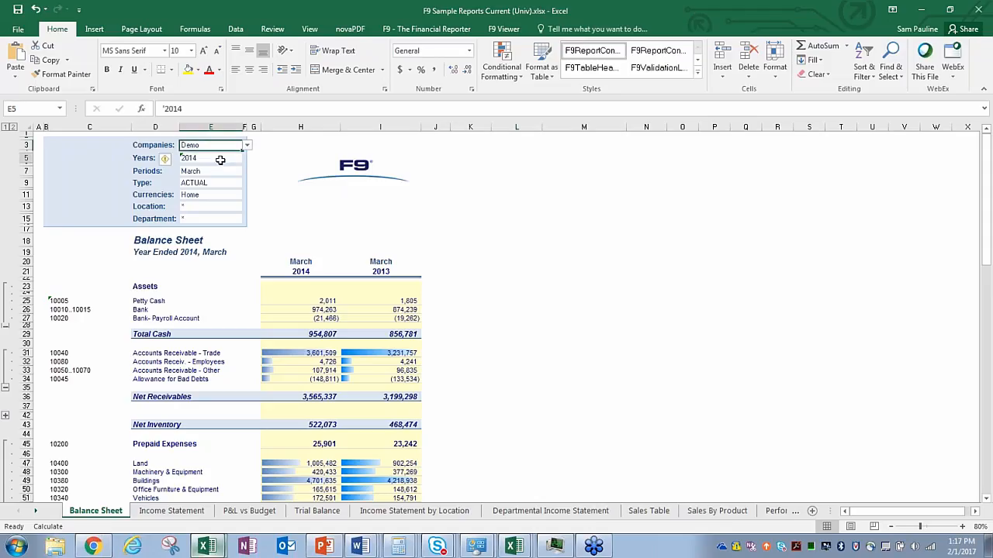
pyautogui.click(198, 207)
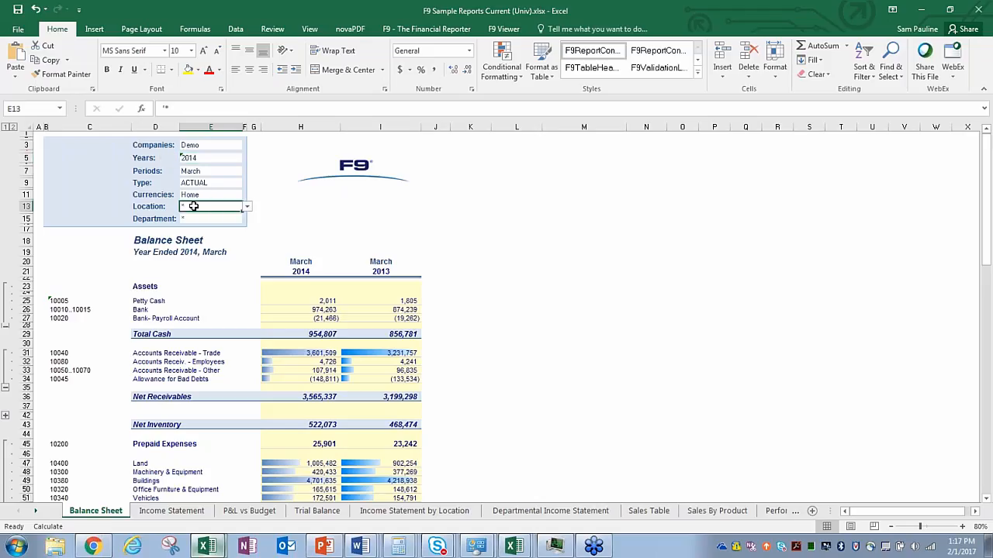
pyautogui.click(248, 209)
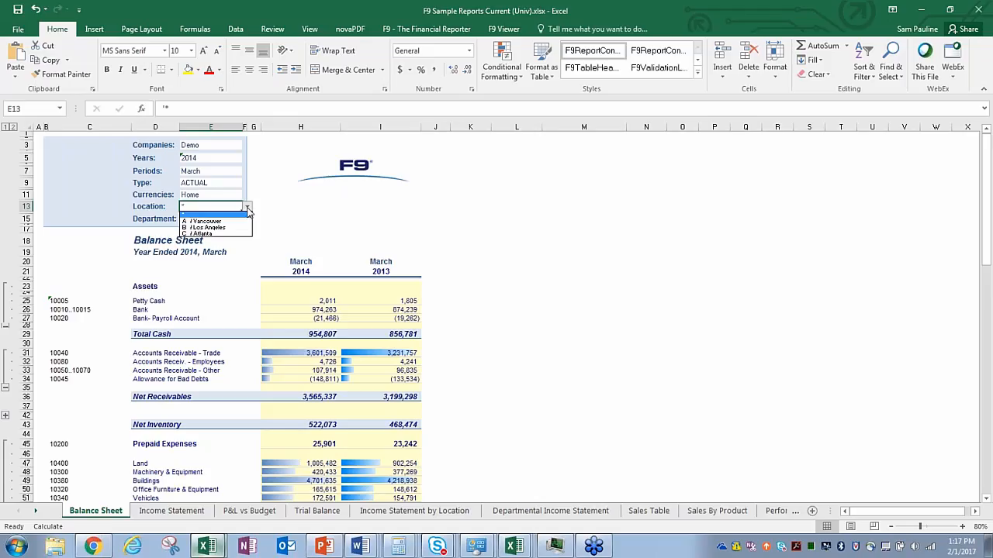
pyautogui.click(248, 211)
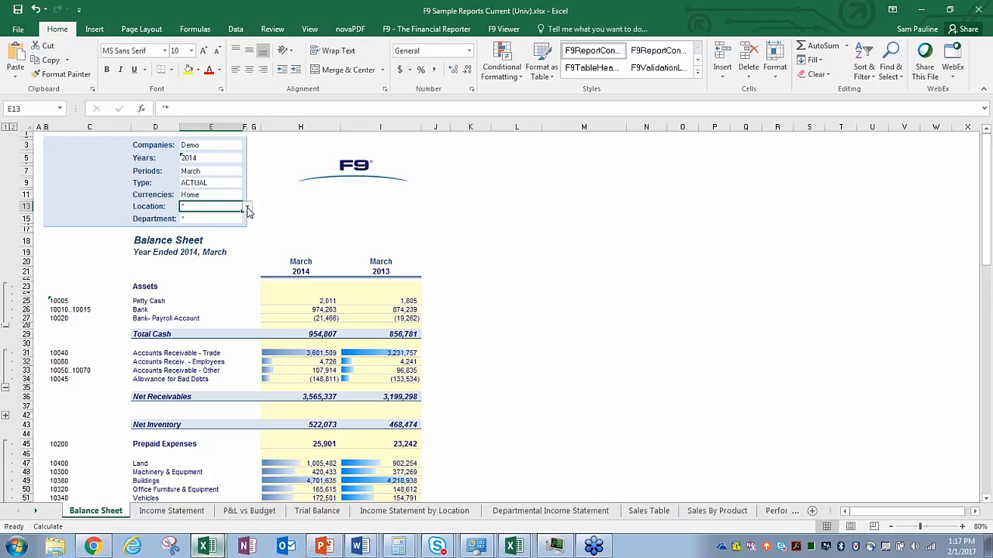
pyautogui.click(226, 218)
pyautogui.click(248, 221)
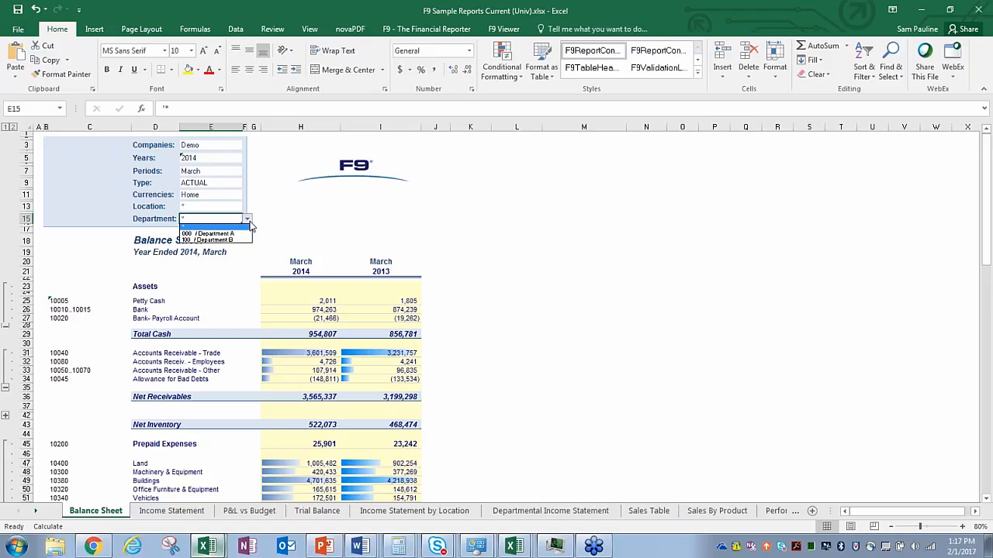
pyautogui.click(248, 222)
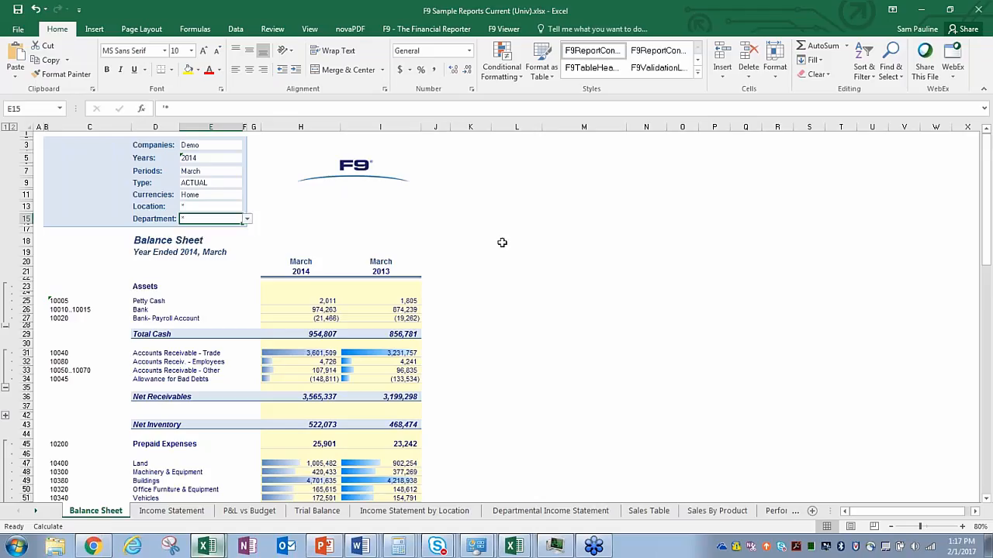
pyautogui.click(522, 298)
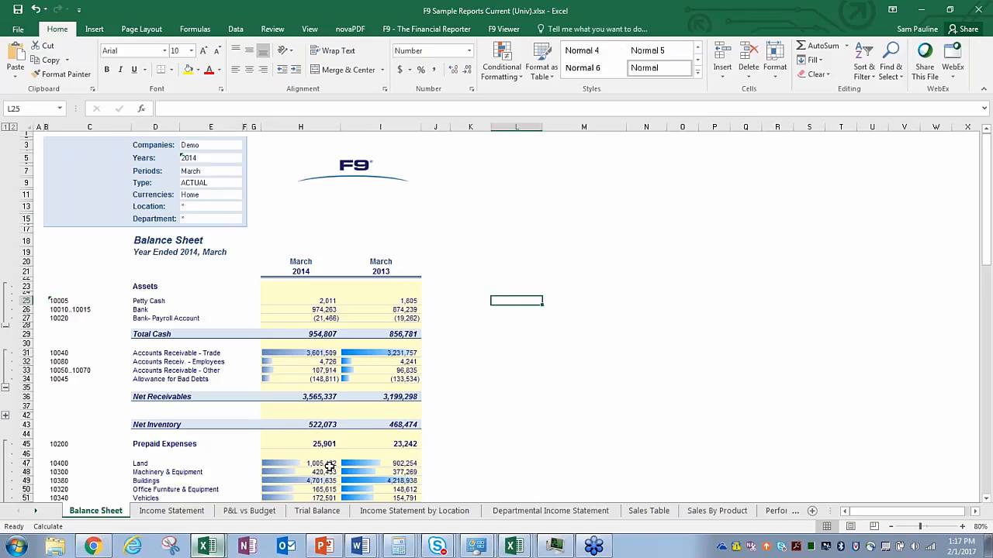
# Step: Scroll through the Income Statement sheet
pyautogui.click(183, 513)
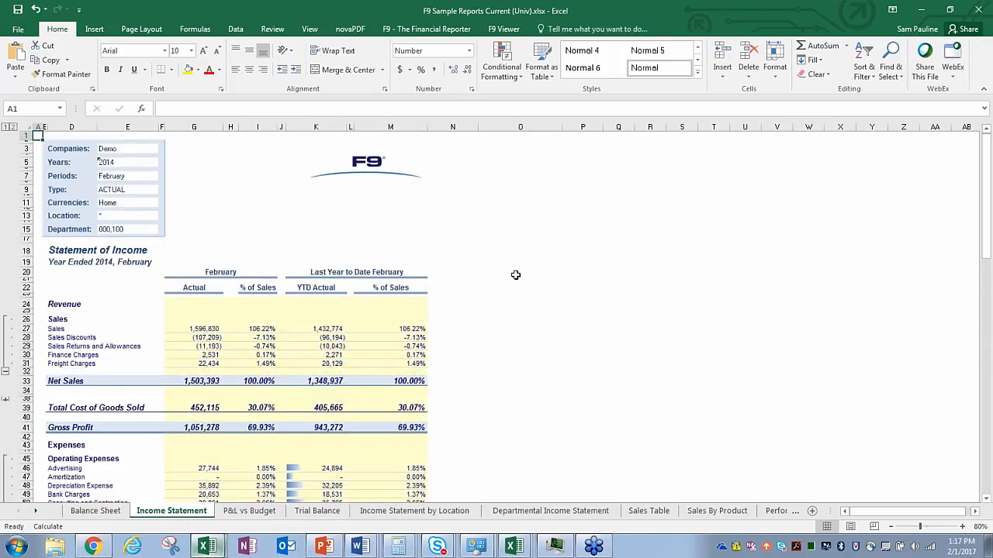
pyautogui.scroll(-10, 526, 254)
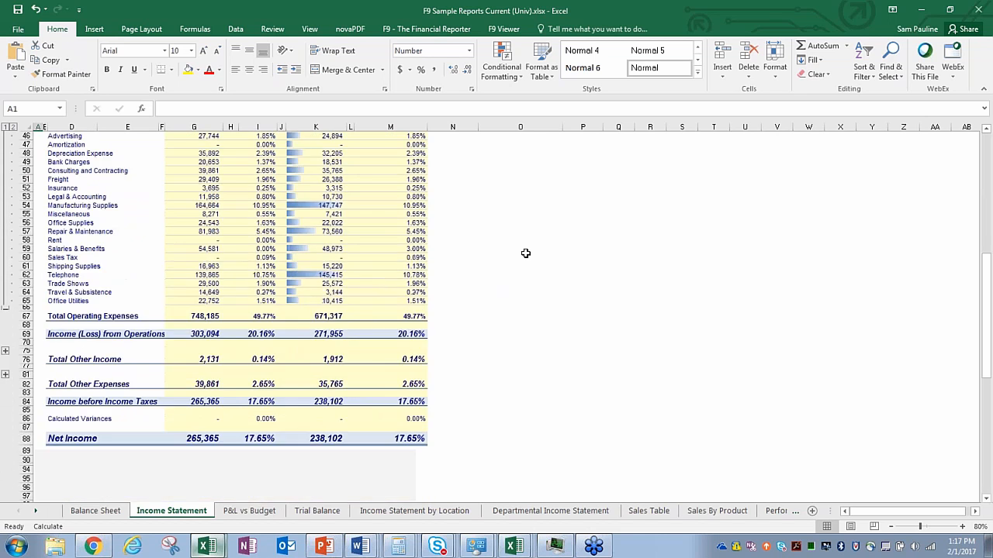
pyautogui.scroll(-8, 526, 253)
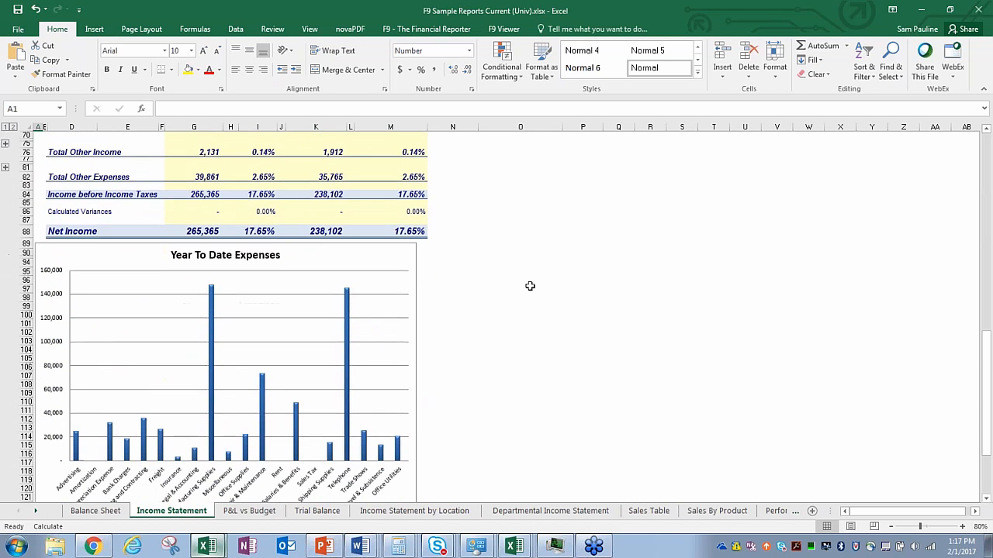
pyautogui.scroll(-4, 529, 286)
# Step: Review the P&L vs Budget report sheet
pyautogui.click(250, 511)
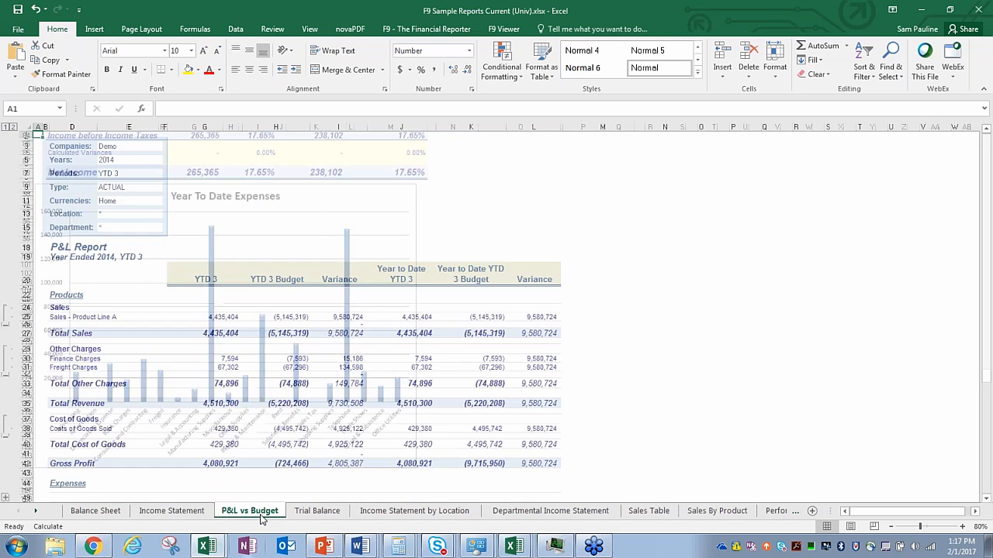
pyautogui.scroll(-3, 598, 282)
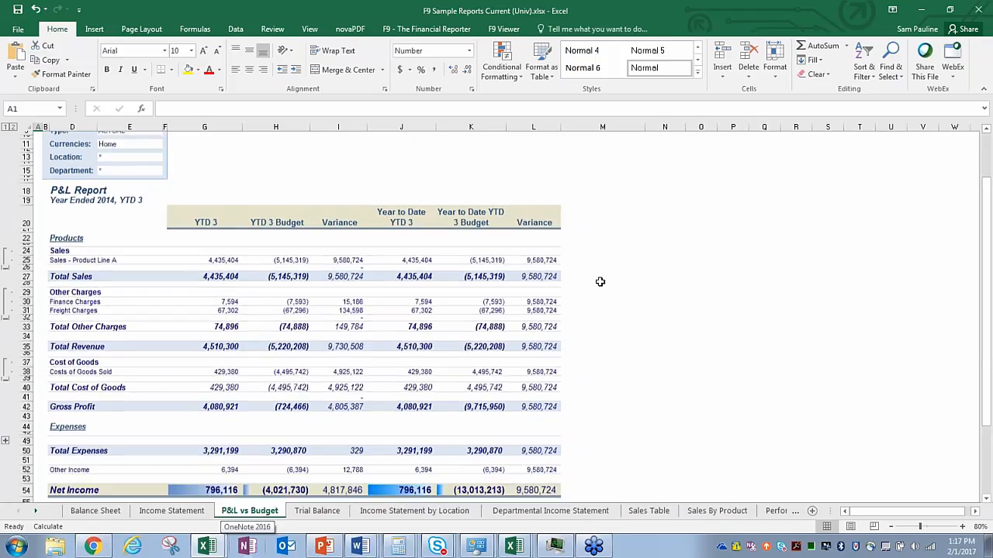
pyautogui.scroll(3, 600, 282)
pyautogui.scroll(-5, 600, 281)
pyautogui.scroll(5, 605, 281)
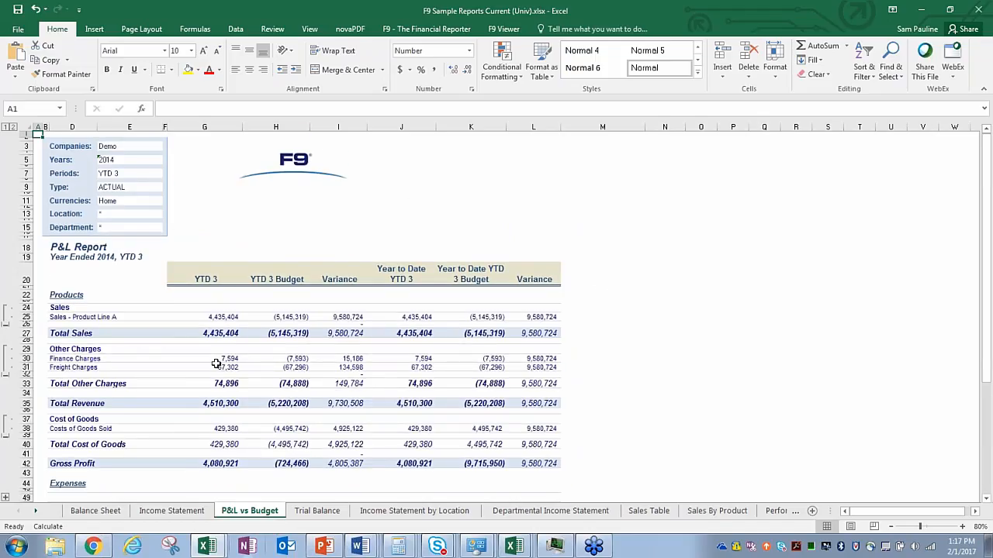
# Step: Scroll through the Trial Balance sheet, then move on to Income Statement by Location
pyautogui.click(329, 514)
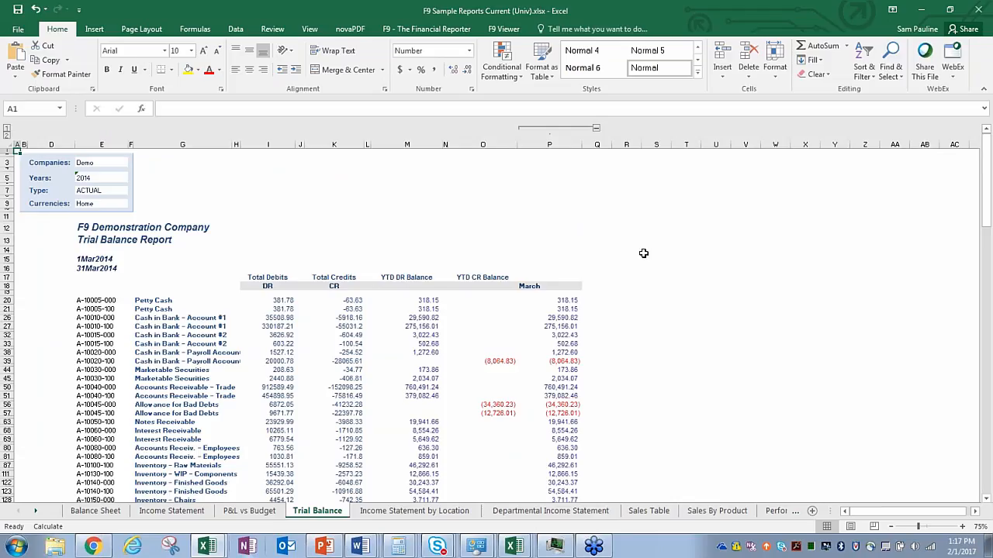
pyautogui.scroll(-7, 643, 260)
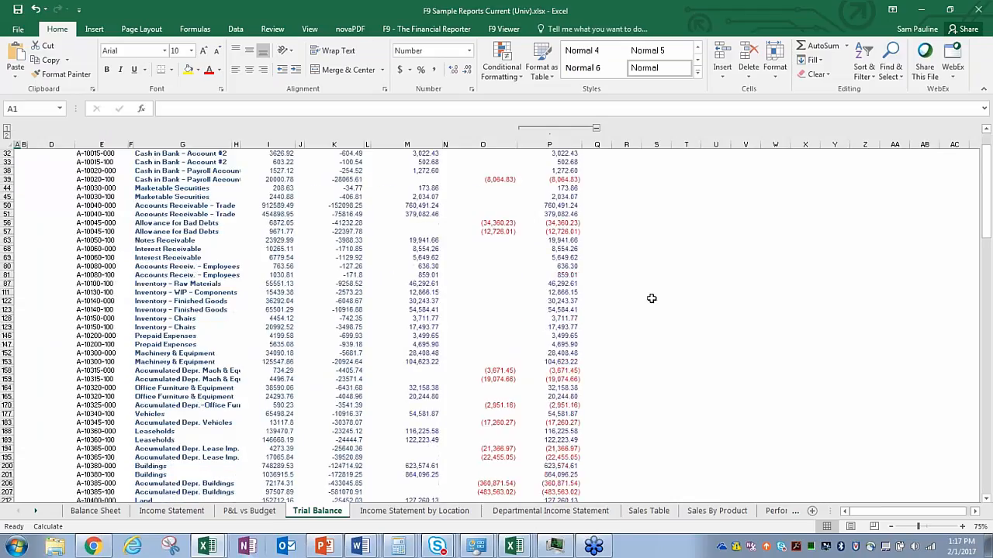
pyautogui.scroll(7, 652, 297)
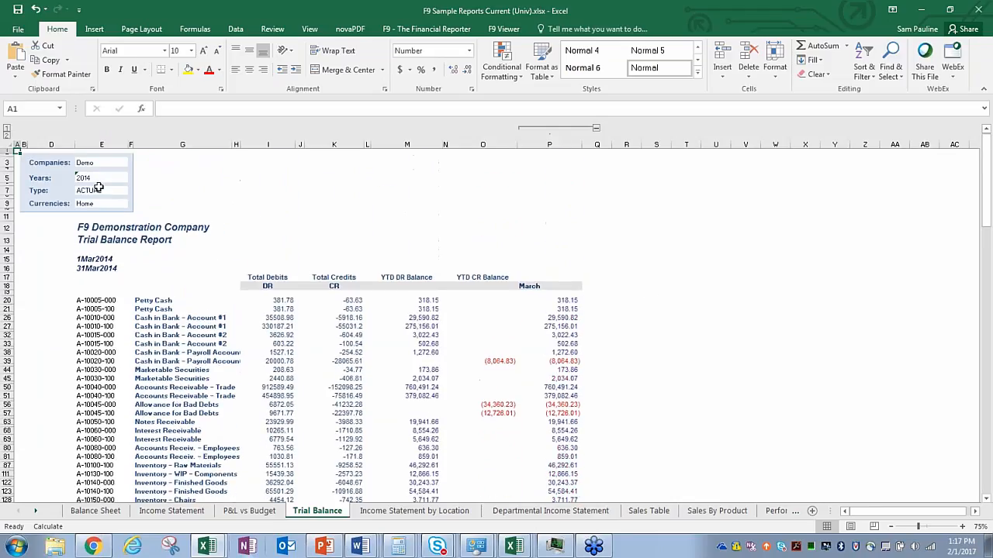
pyautogui.click(397, 511)
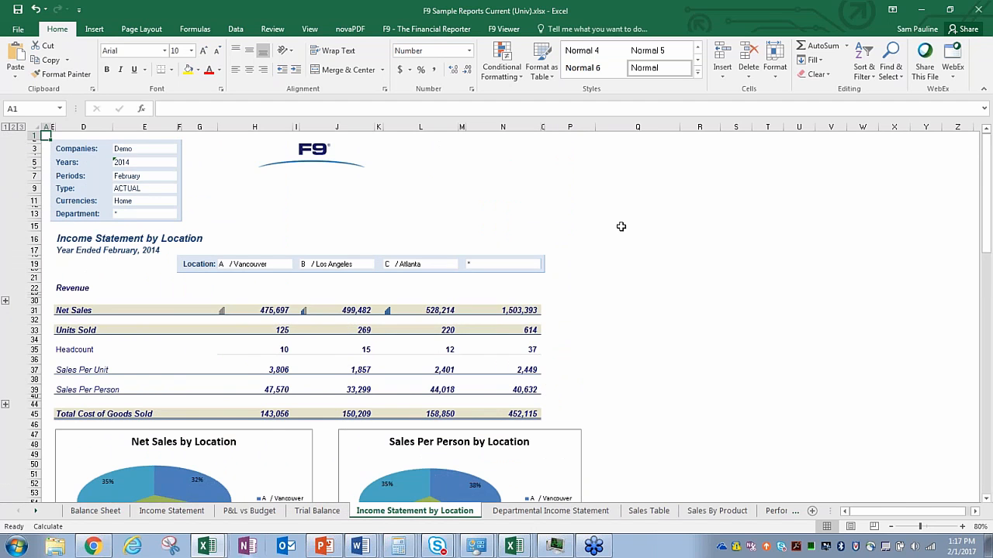
# Step: Scroll through the Income Statement by Location charts
pyautogui.scroll(-7, 621, 226)
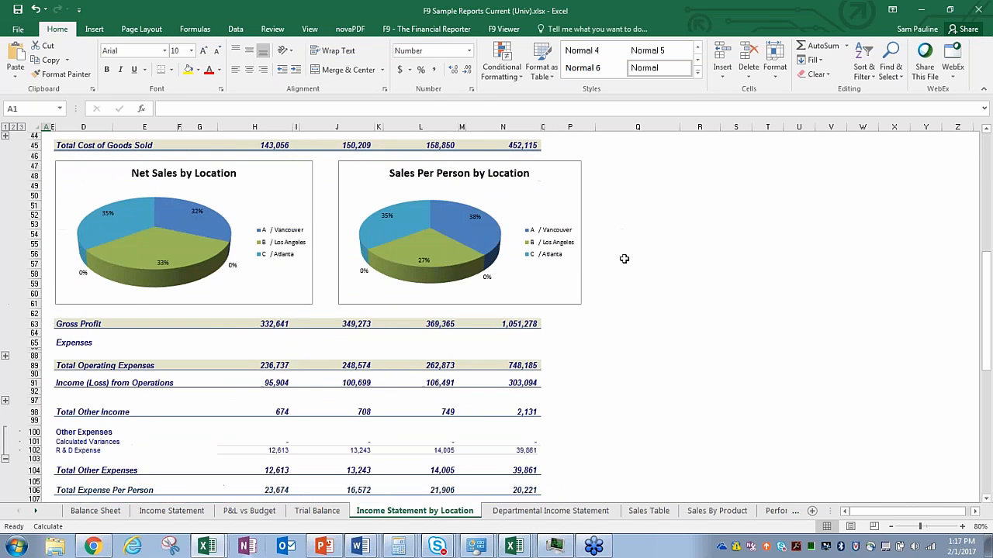
pyautogui.scroll(-6, 624, 258)
pyautogui.scroll(12, 624, 258)
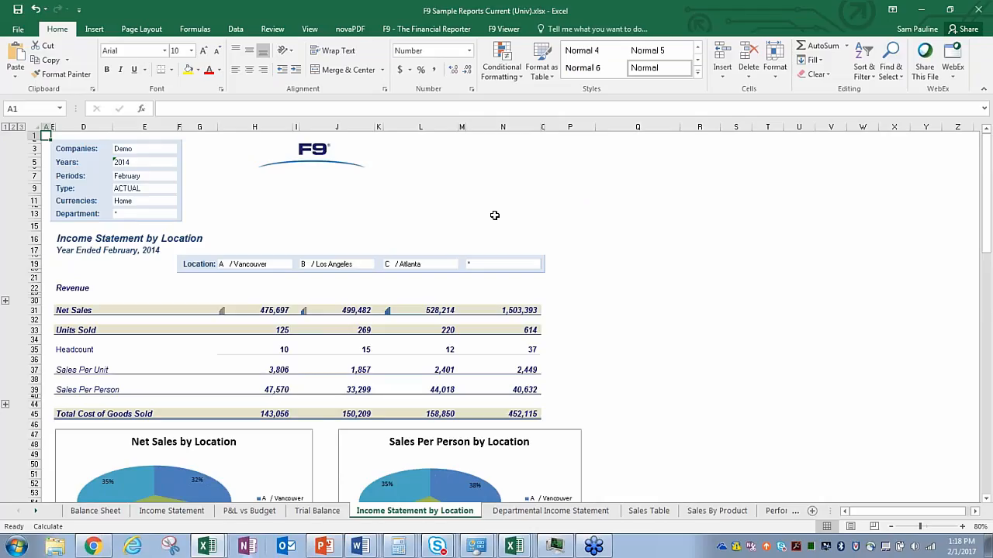
# Step: Review the Departmental Income Statement splitting Net Sales between Department A and B
pyautogui.click(553, 510)
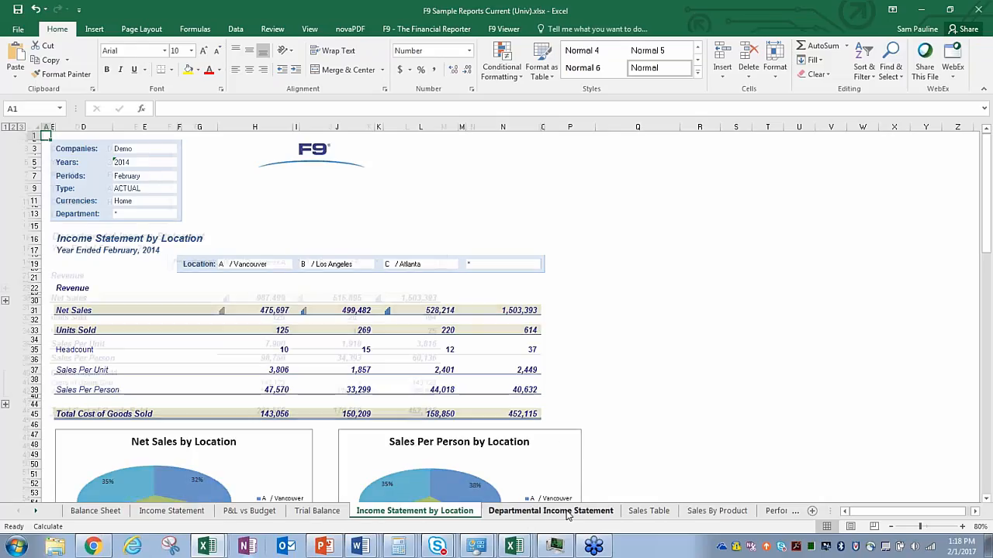
pyautogui.scroll(-5, 556, 248)
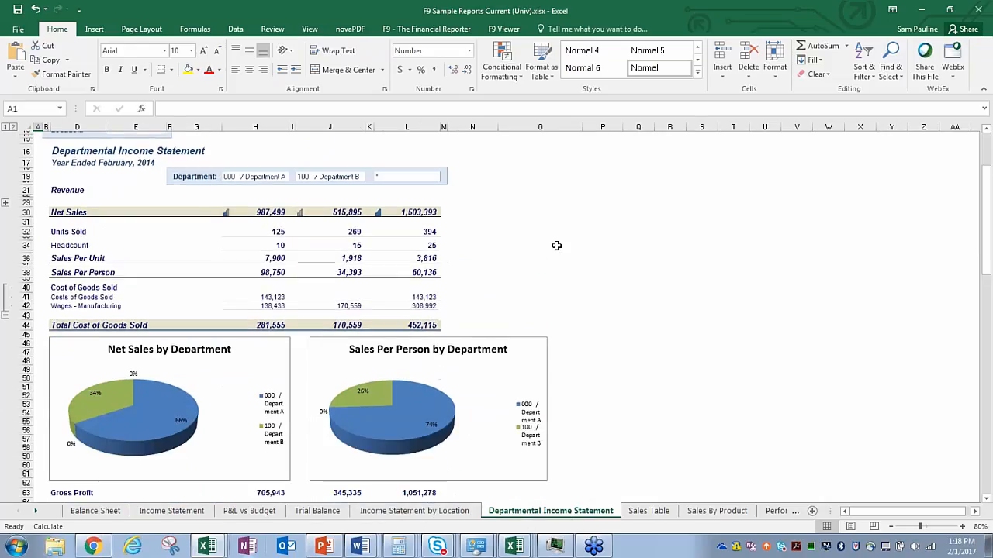
pyautogui.scroll(5, 564, 279)
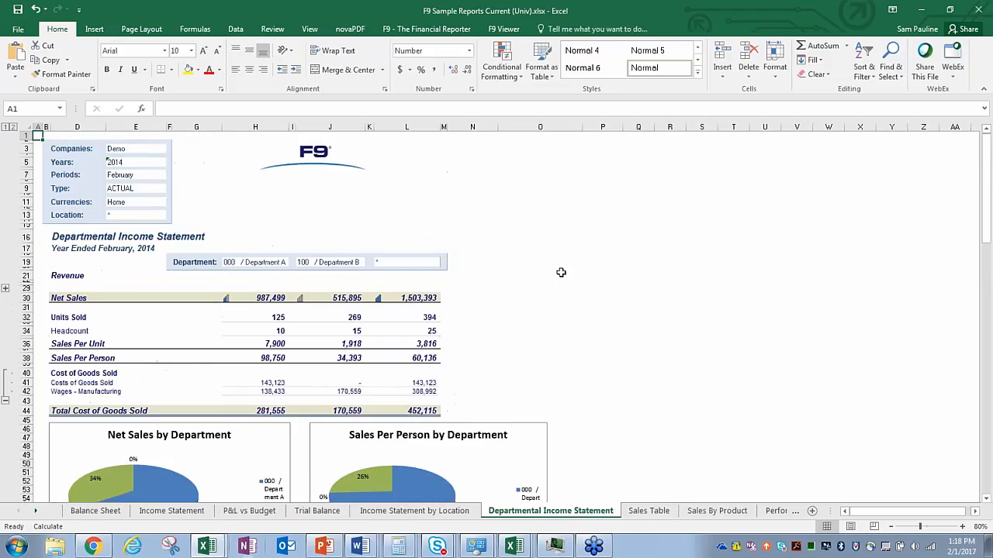
pyautogui.scroll(-6, 630, 295)
pyautogui.scroll(-8, 625, 295)
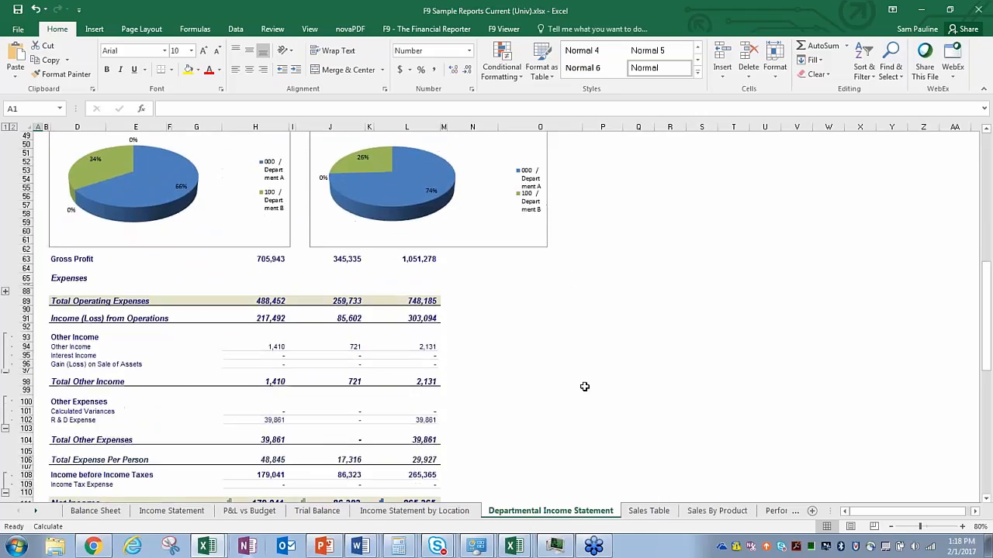
pyautogui.scroll(10, 574, 349)
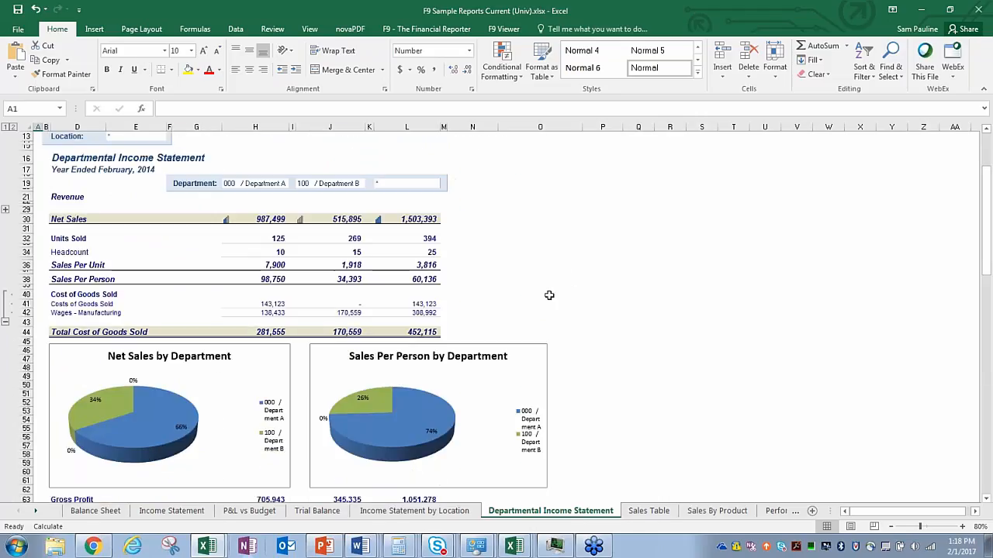
# Step: Filter the Sales Table's Description column to only Sales - Product Line B rows
pyautogui.hotkey('ctrl', 'pagedown')
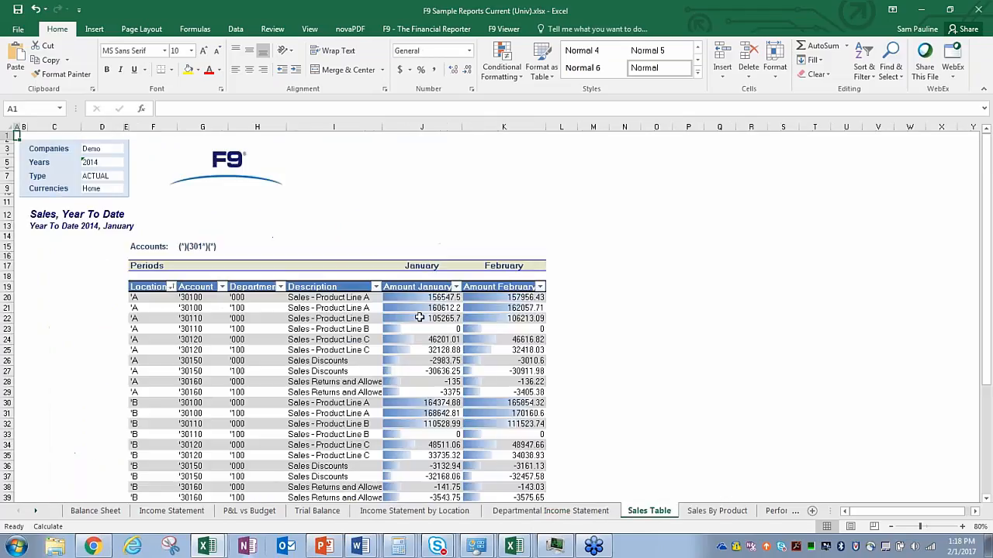
pyautogui.scroll(-1, 380, 248)
pyautogui.click(376, 247)
pyautogui.click(252, 366)
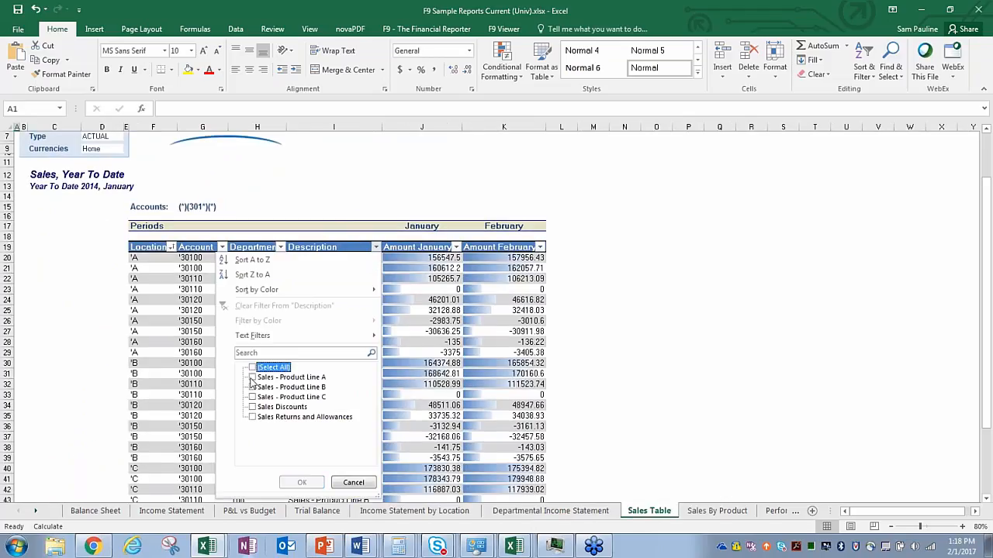
pyautogui.click(252, 387)
pyautogui.click(302, 483)
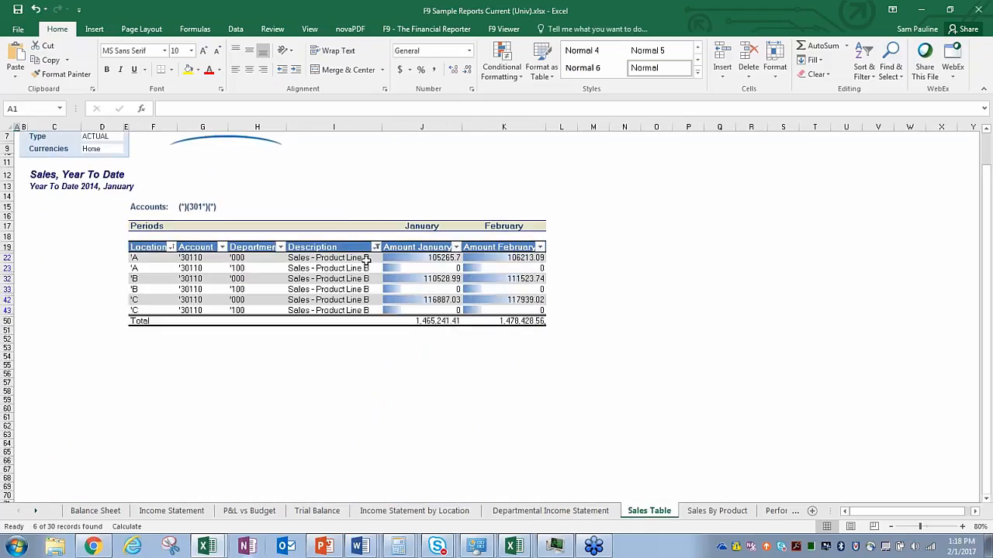
# Step: Restore all Description rows in the Sales Table, then go to Sales By Product
pyautogui.click(376, 247)
pyautogui.click(253, 367)
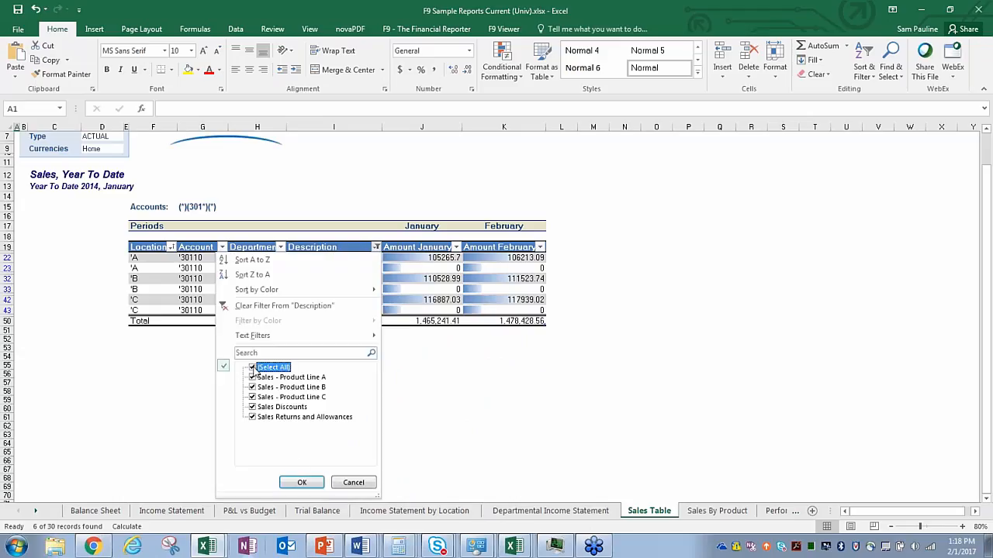
pyautogui.click(302, 483)
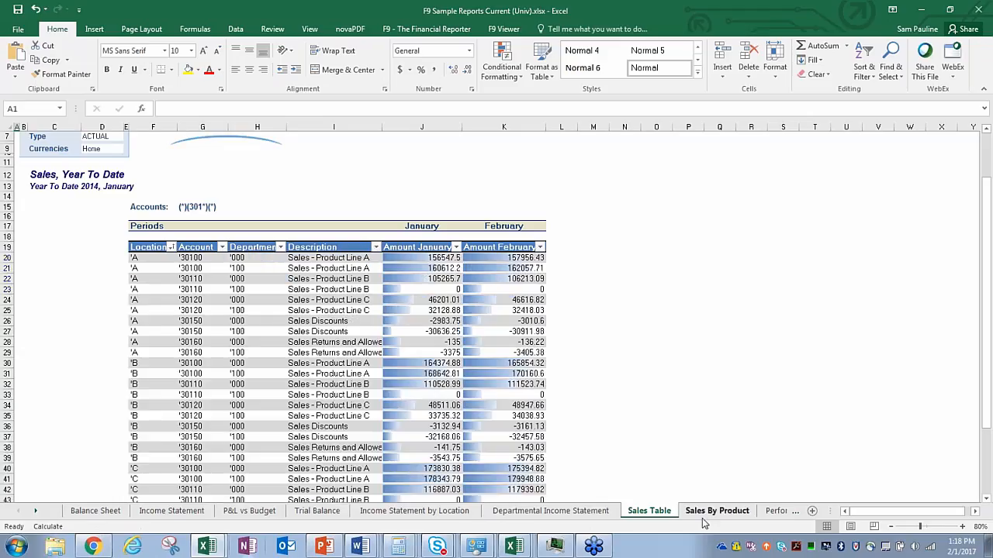
pyautogui.click(715, 511)
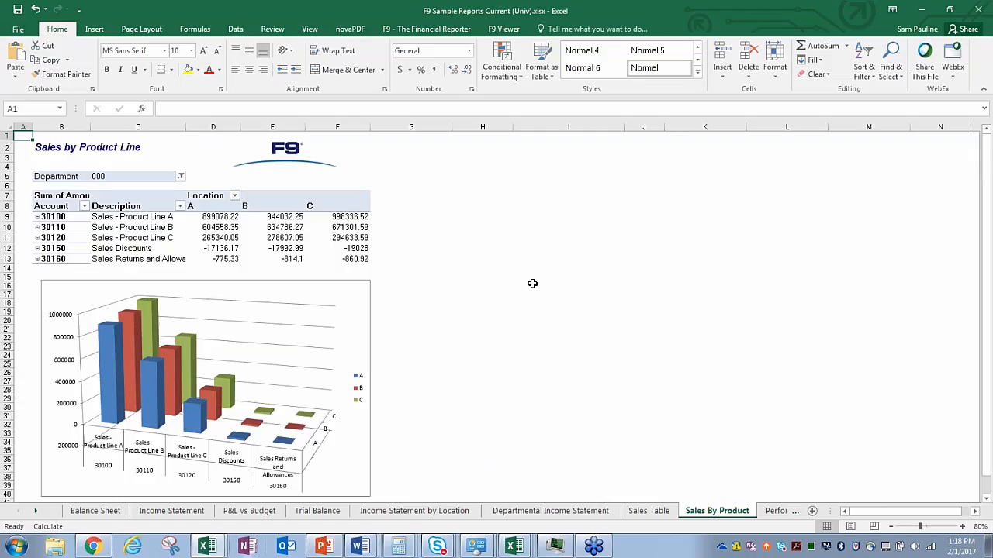
# Step: Open and dismiss the pivot table's Department filter, leaving it unchanged
pyautogui.scroll(-4, 527, 287)
pyautogui.scroll(4, 535, 296)
pyautogui.click(180, 177)
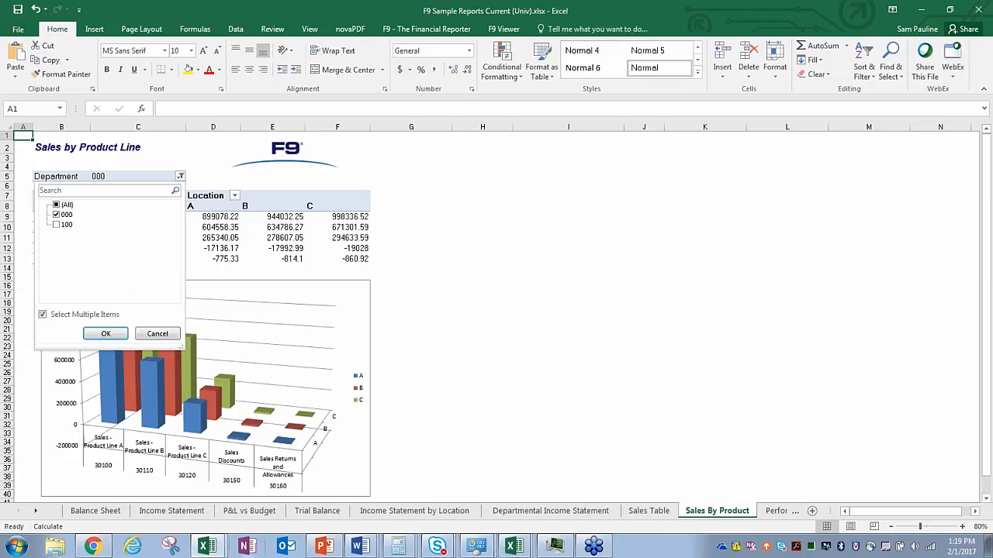
pyautogui.click(180, 177)
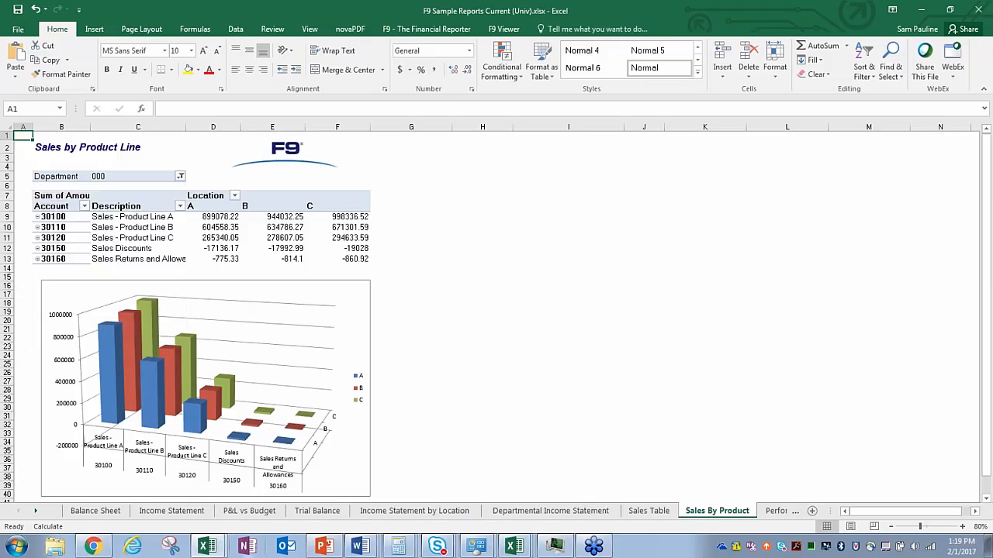
pyautogui.click(469, 293)
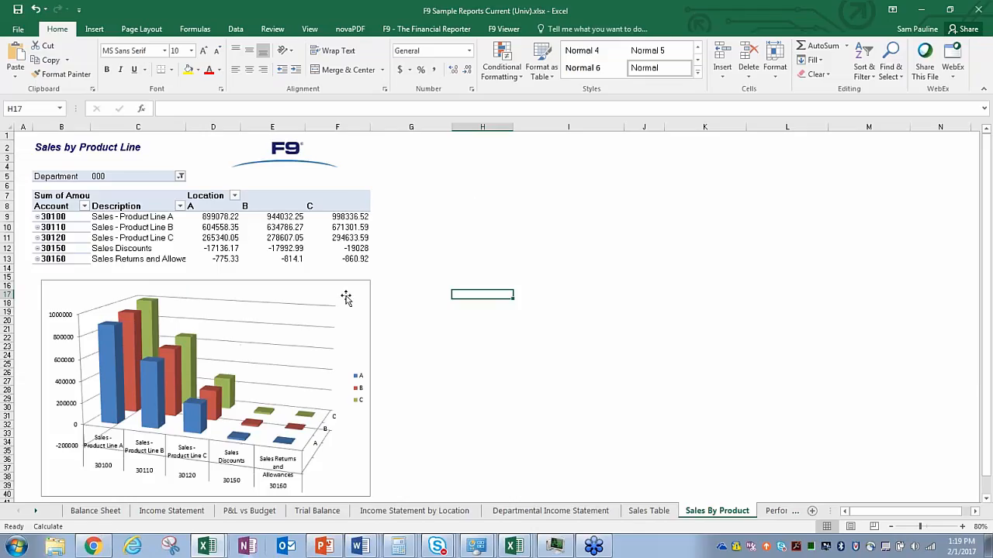
# Step: Bring up the Performance Dashboard sheet
pyautogui.scroll(-5, 428, 344)
pyautogui.scroll(5, 427, 344)
pyautogui.click(762, 512)
pyautogui.click(763, 512)
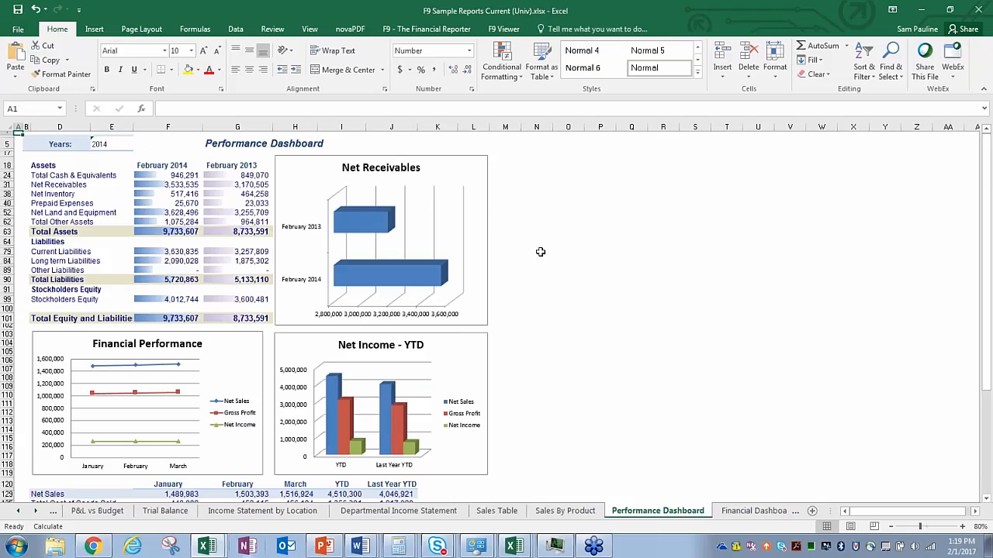
# Step: Check the 2014 Years parameter, view the Financial Dashboard, then open the Transaction Table sheet
pyautogui.click(117, 145)
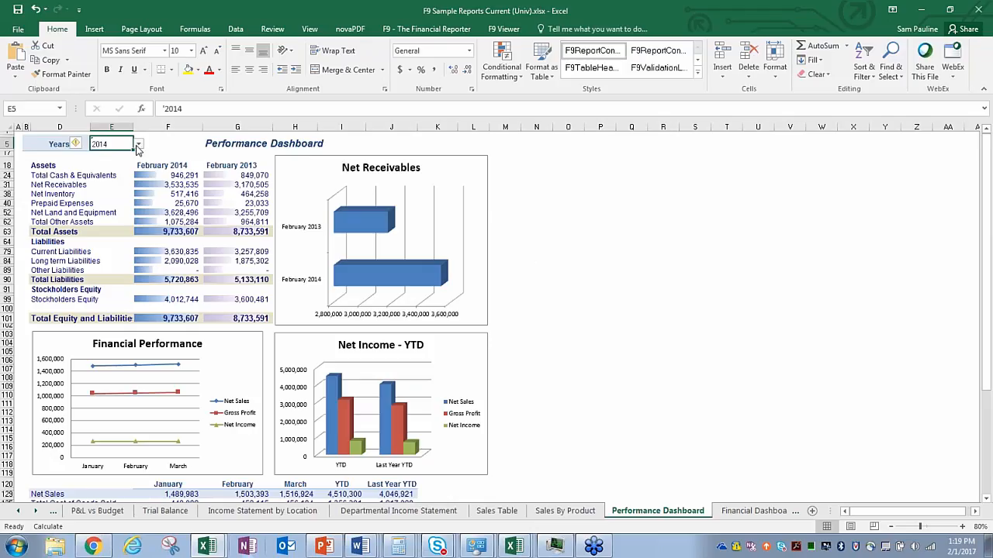
pyautogui.click(571, 240)
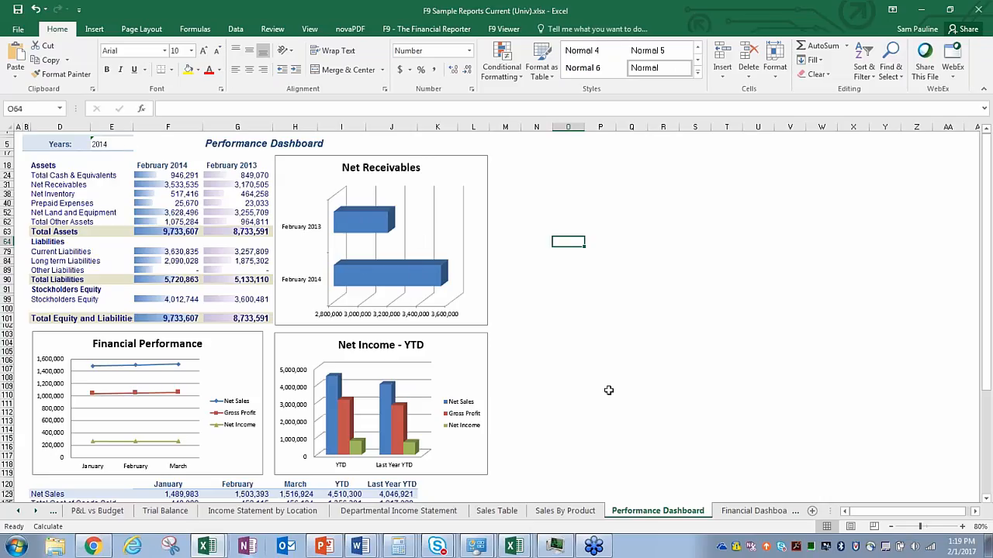
pyautogui.click(743, 510)
pyautogui.click(743, 511)
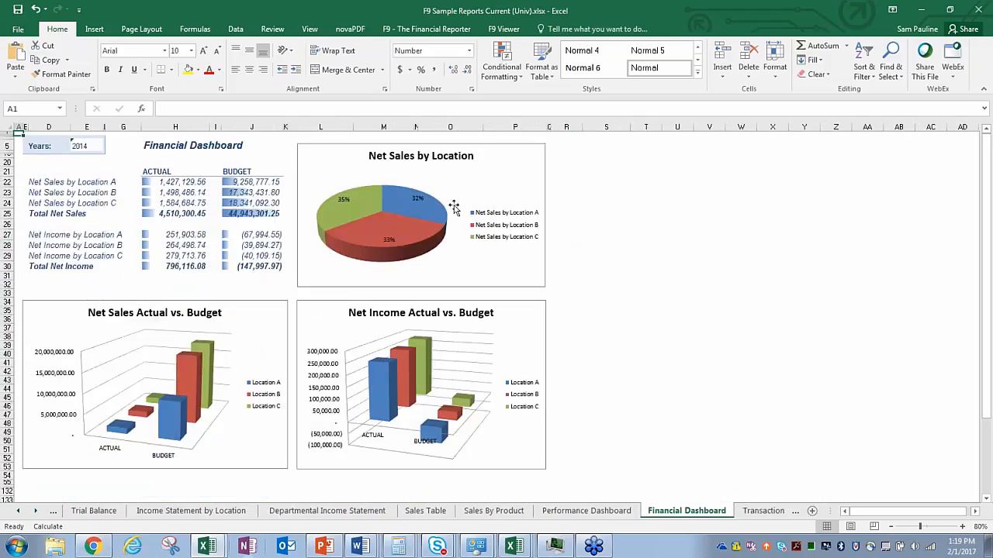
pyautogui.click(763, 510)
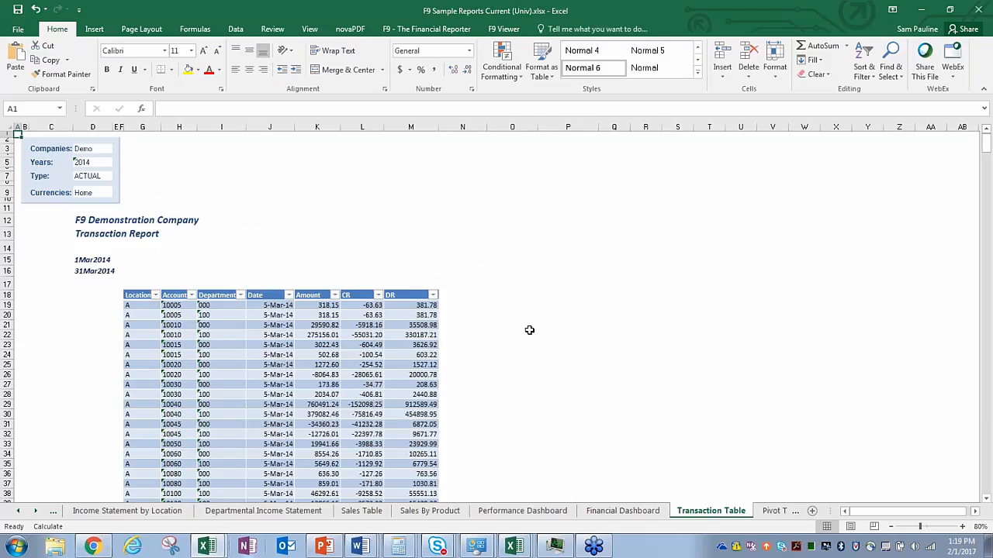
# Step: Show the F9 add-in commands and open the Pivot Transaction sheet's pivot table
pyautogui.click(429, 31)
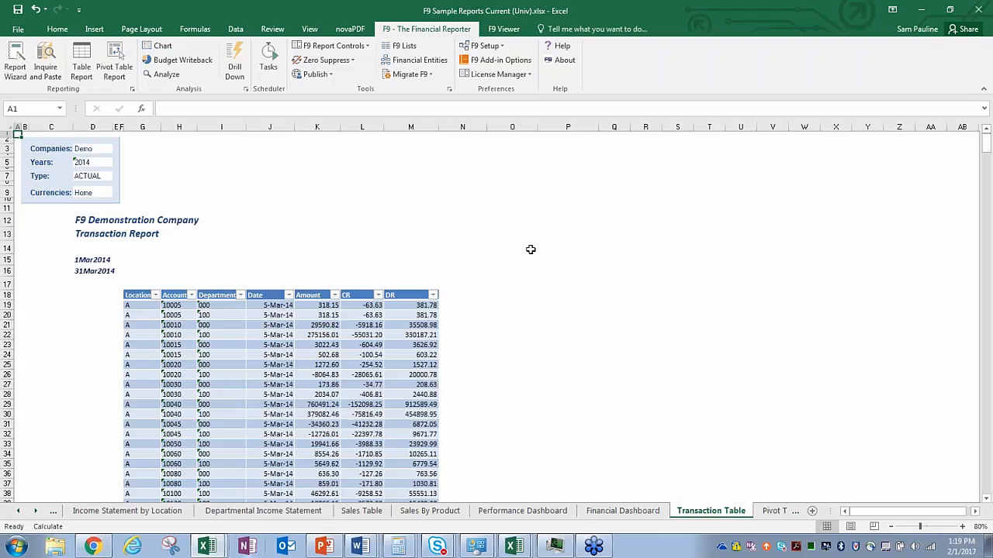
pyautogui.click(768, 512)
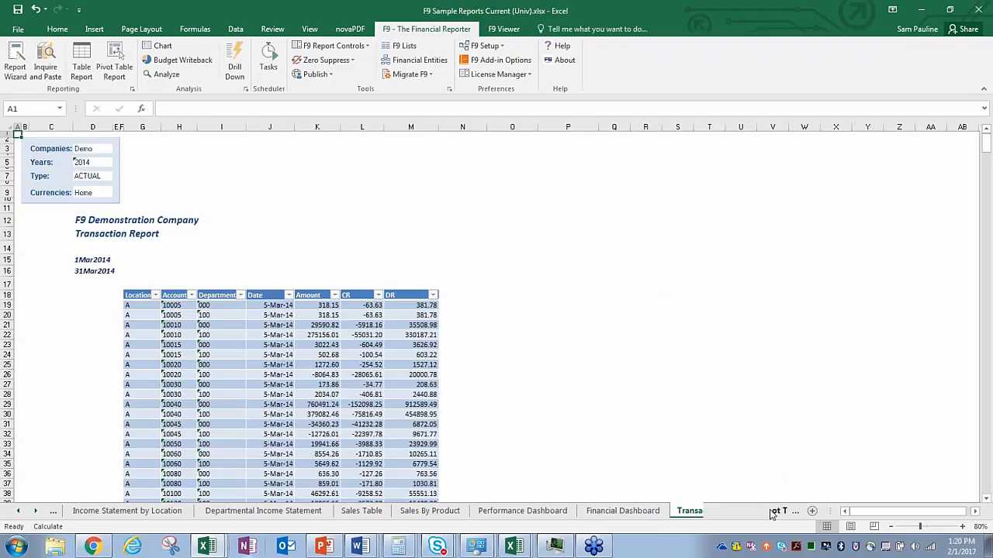
pyautogui.click(679, 511)
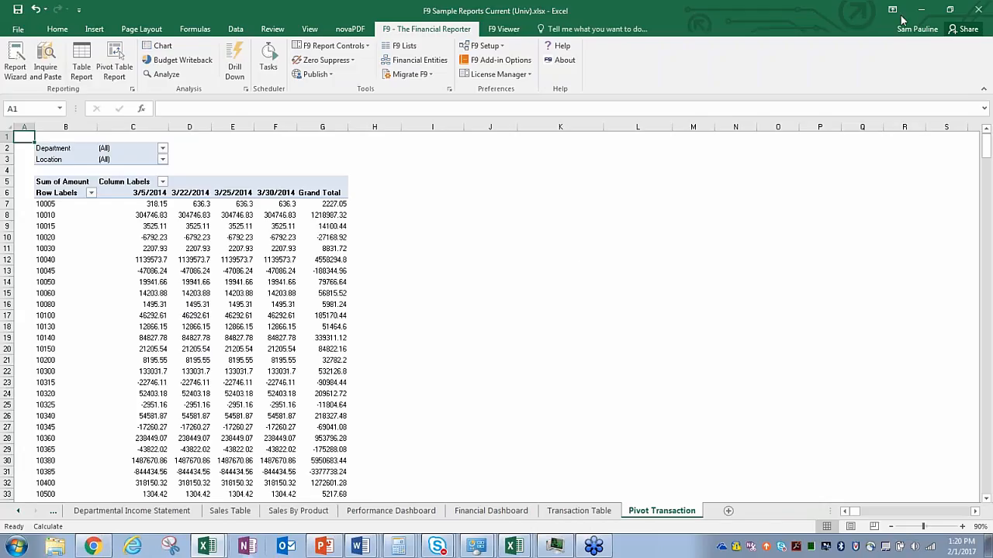
# Step: Minimise the Excel workbook to reveal the PowerPoint F9 Demo slide
pyautogui.click(927, 10)
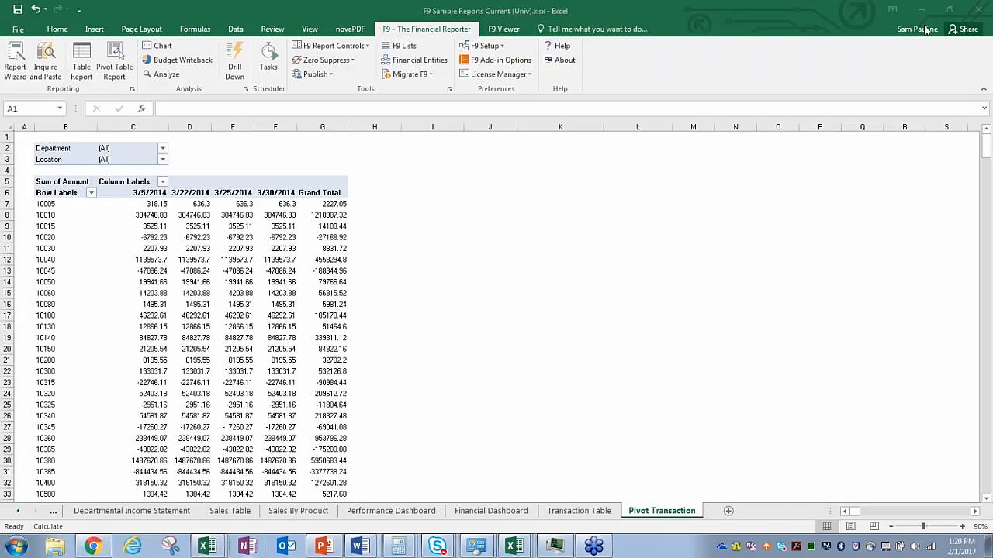
pyautogui.click(778, 9)
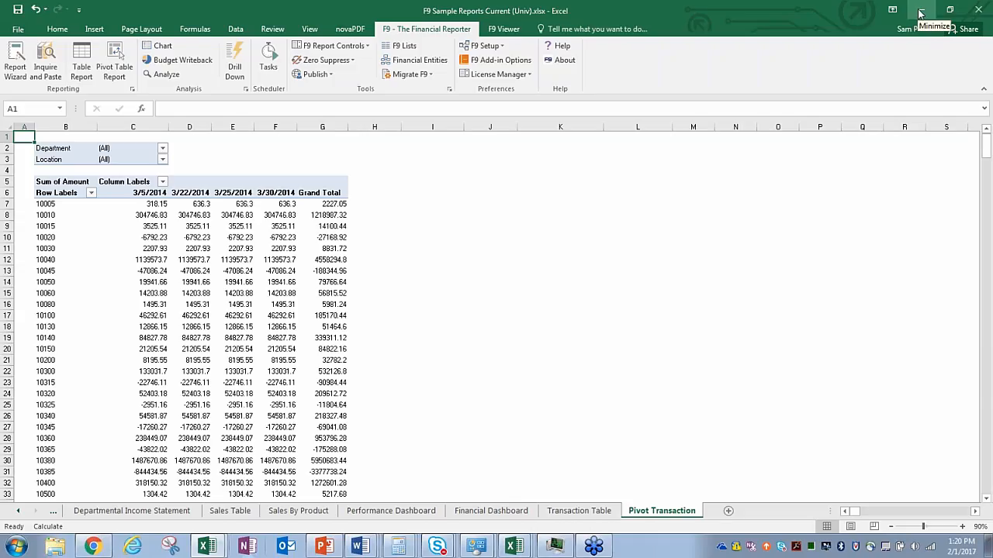
pyautogui.click(920, 13)
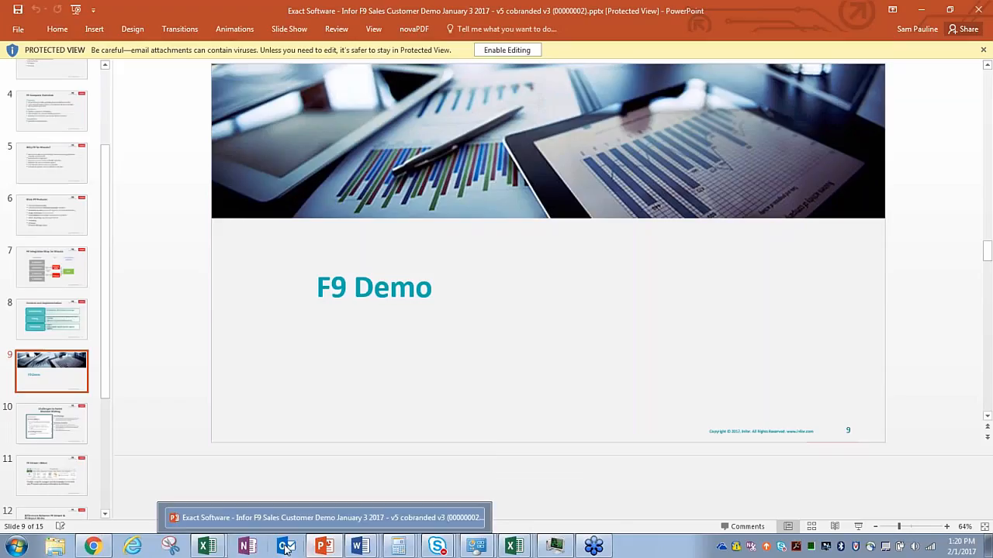
# Step: Switch to the blank Book2 workbook and open the F9 Account Inquire pane
pyautogui.moveTo(206, 548)
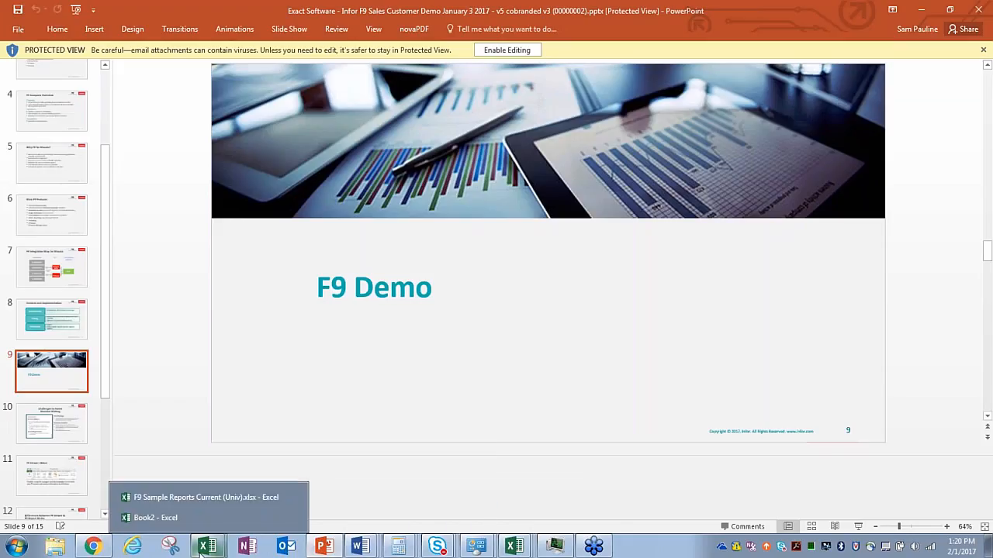
pyautogui.click(195, 517)
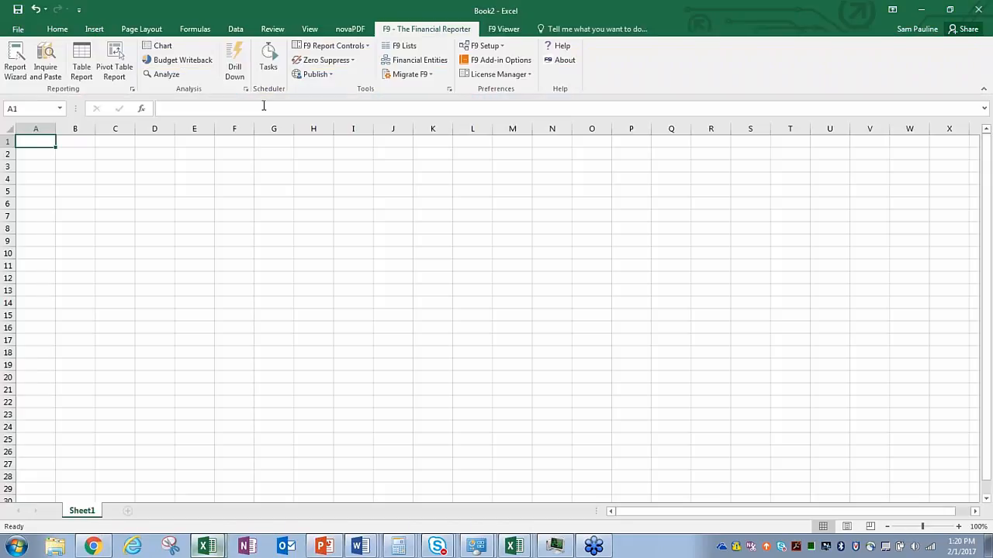
pyautogui.click(48, 78)
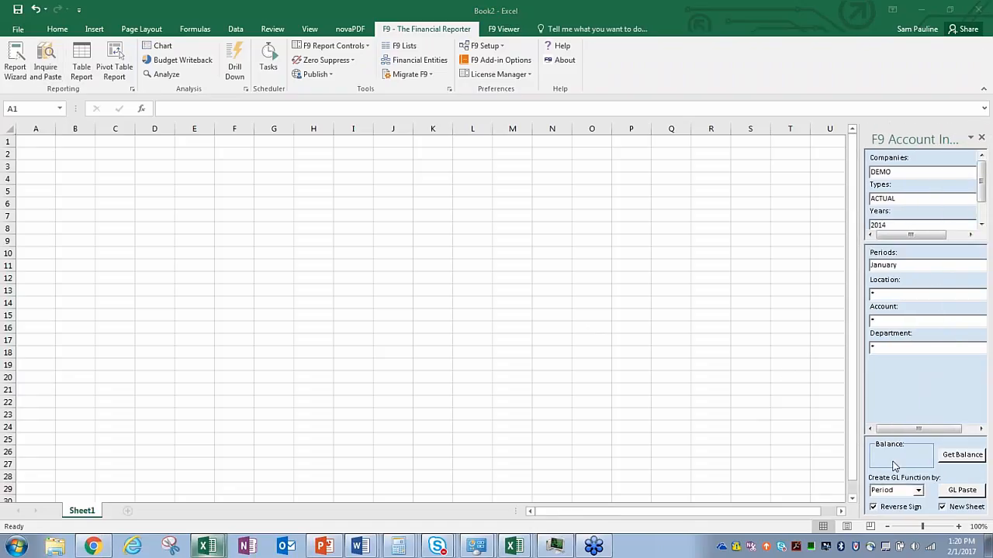
# Step: Widen the Account Inquire pane by dragging its left edge
pyautogui.click(865, 389)
pyautogui.click(870, 389)
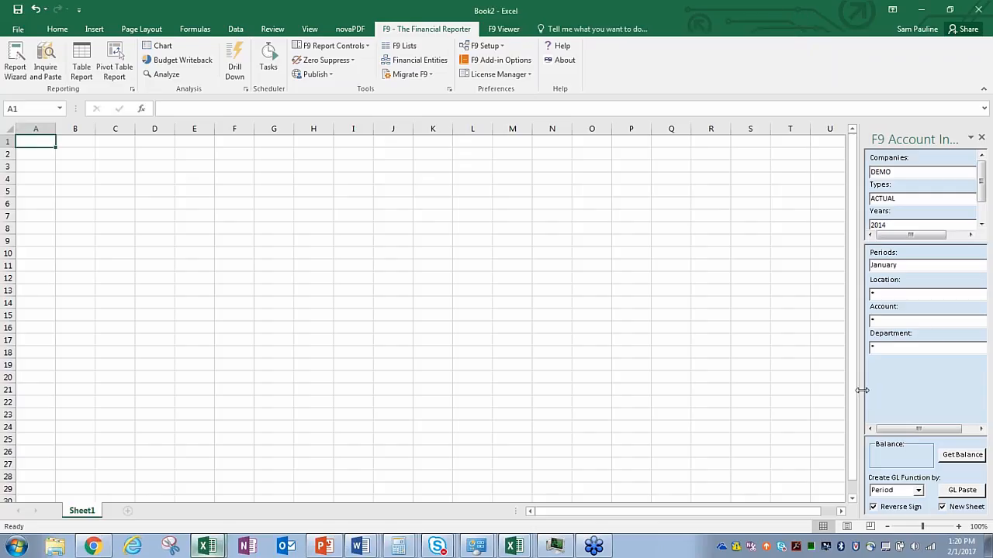
pyautogui.moveTo(862, 390); pyautogui.dragTo(837, 393)
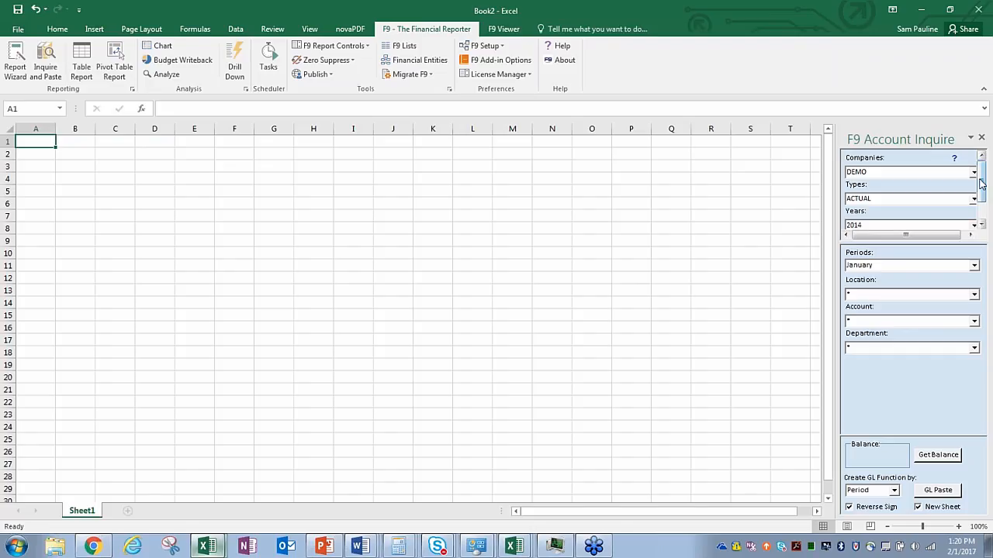
pyautogui.moveTo(983, 181)
pyautogui.mouseDown()
pyautogui.moveTo(984, 200)
pyautogui.moveTo(983, 175)
pyautogui.mouseUp()
# Step: Keep company DEMO, type ACTUAL, year 2014 and Home currency in the Account Inquire pane
pyautogui.click(971, 199)
pyautogui.click(973, 200)
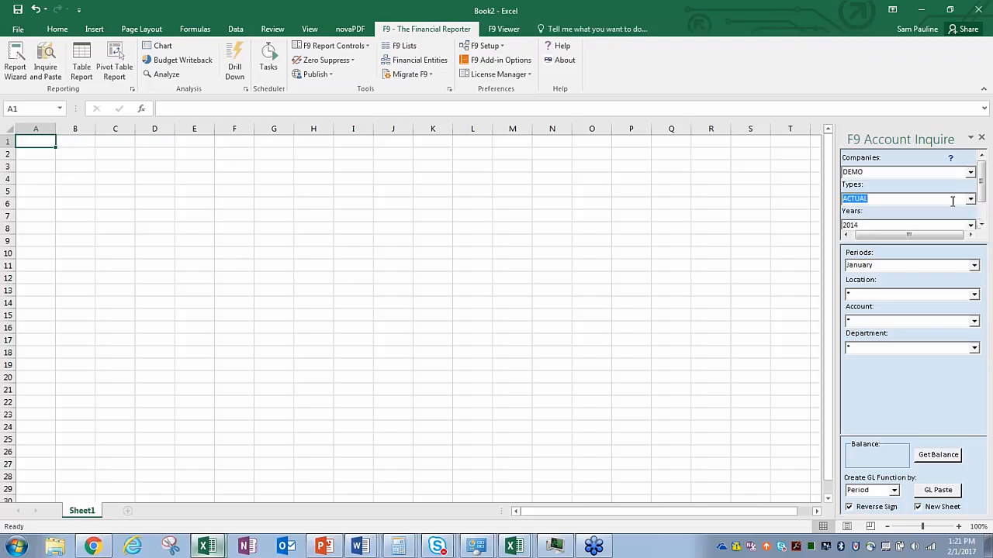
pyautogui.click(970, 201)
pyautogui.click(970, 201)
pyautogui.click(970, 172)
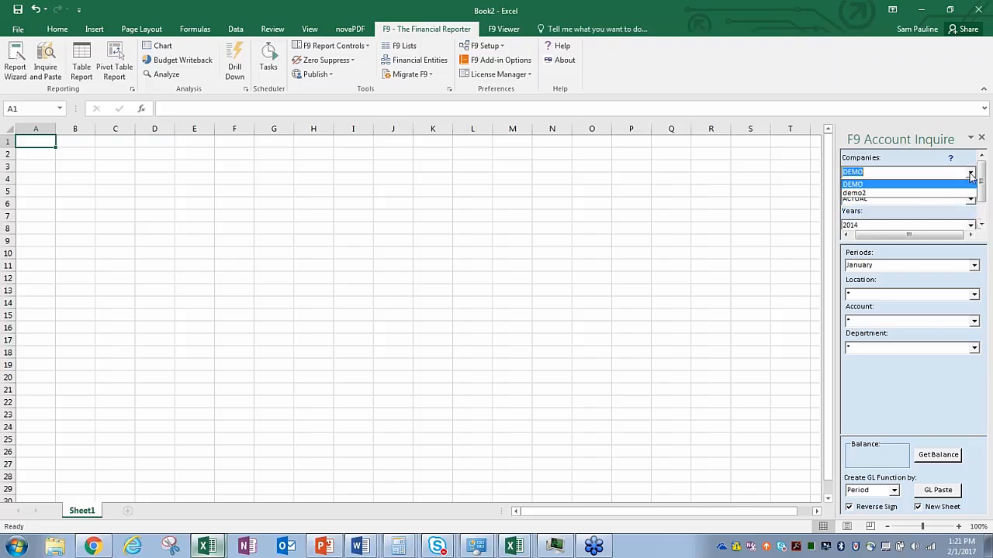
pyautogui.click(924, 184)
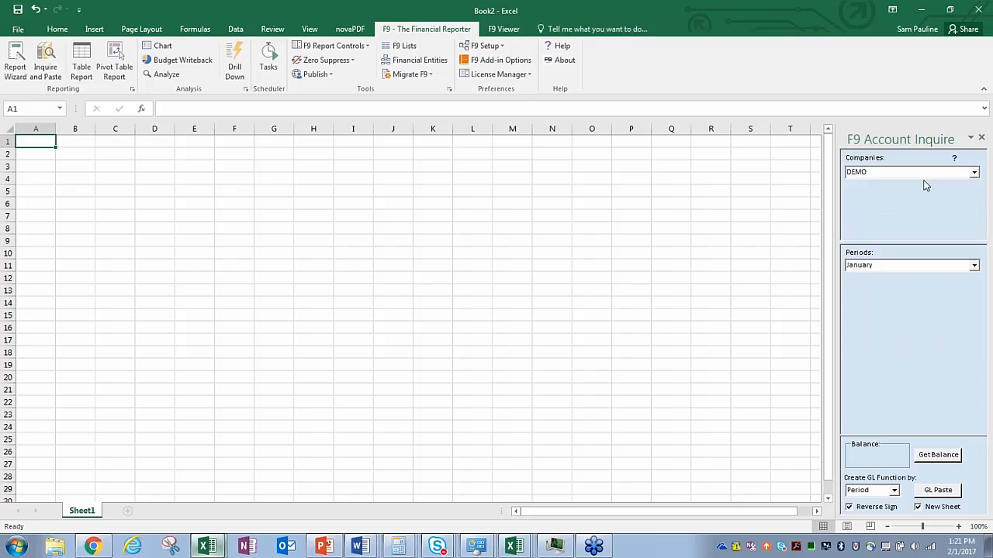
pyautogui.click(983, 201)
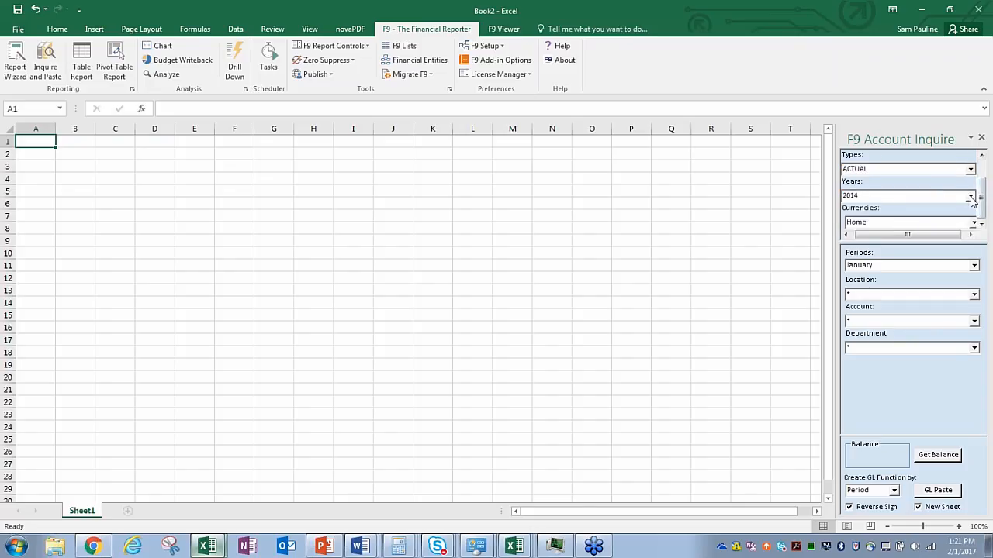
pyautogui.click(971, 199)
pyautogui.click(971, 198)
pyautogui.click(974, 225)
pyautogui.click(931, 231)
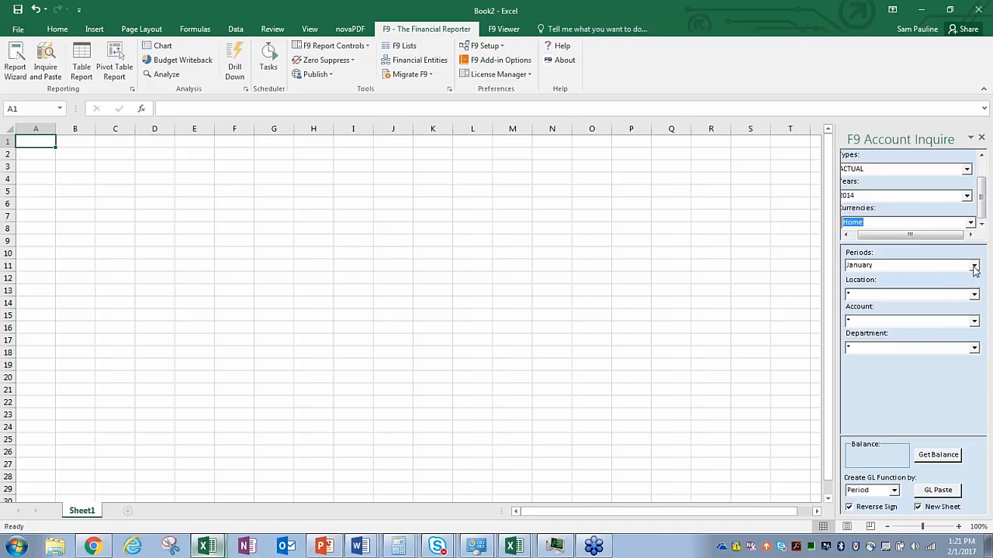
pyautogui.moveTo(949, 236); pyautogui.dragTo(938, 236)
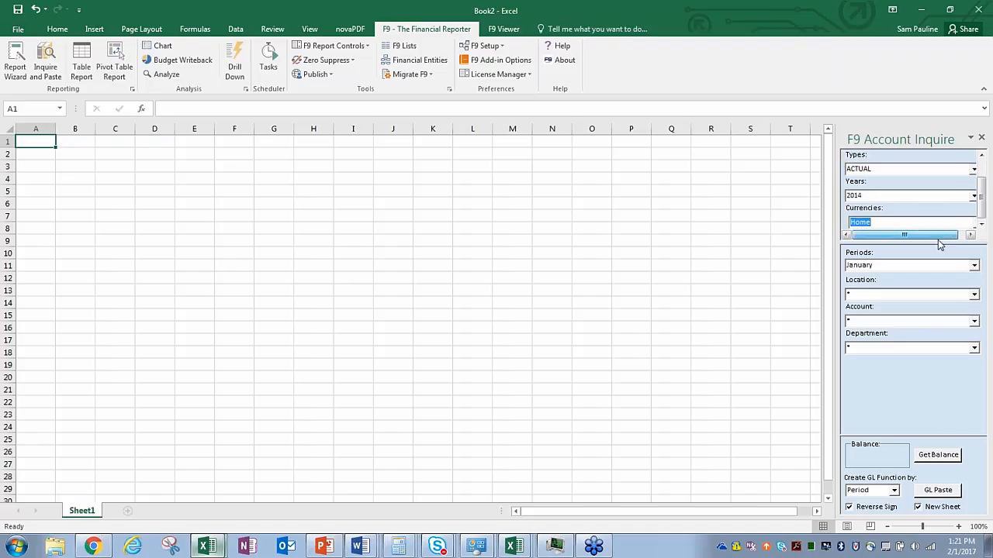
# Step: Keep all locations and departments and choose account 30100 / Sales, returning 1002351.56
pyautogui.click(975, 295)
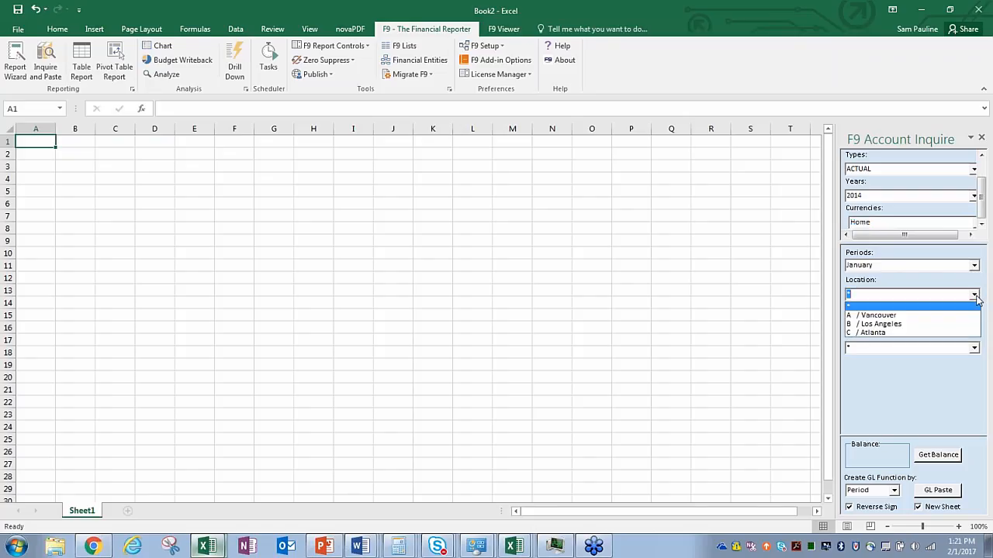
pyautogui.click(975, 296)
pyautogui.doubleClick(975, 349)
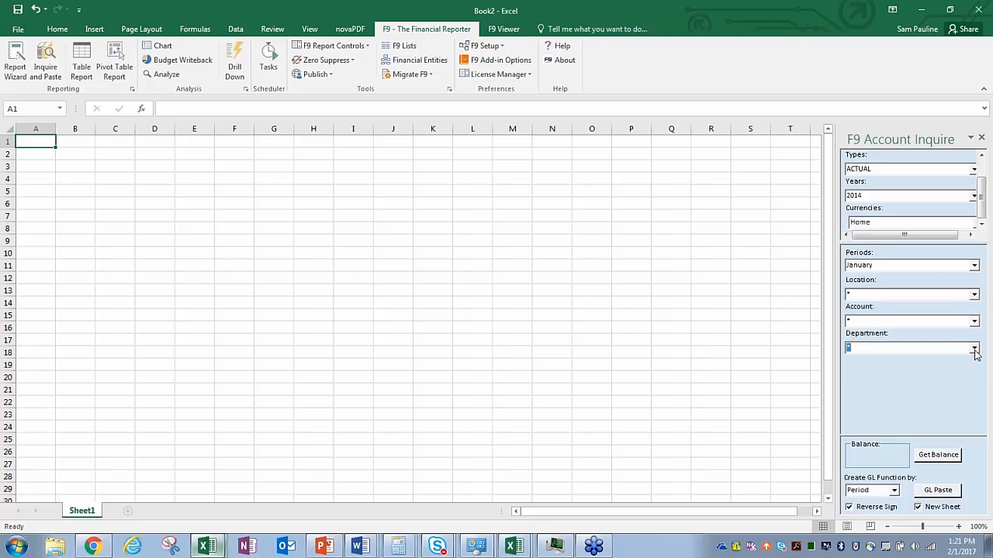
pyautogui.click(975, 321)
pyautogui.scroll(-8, 946, 351)
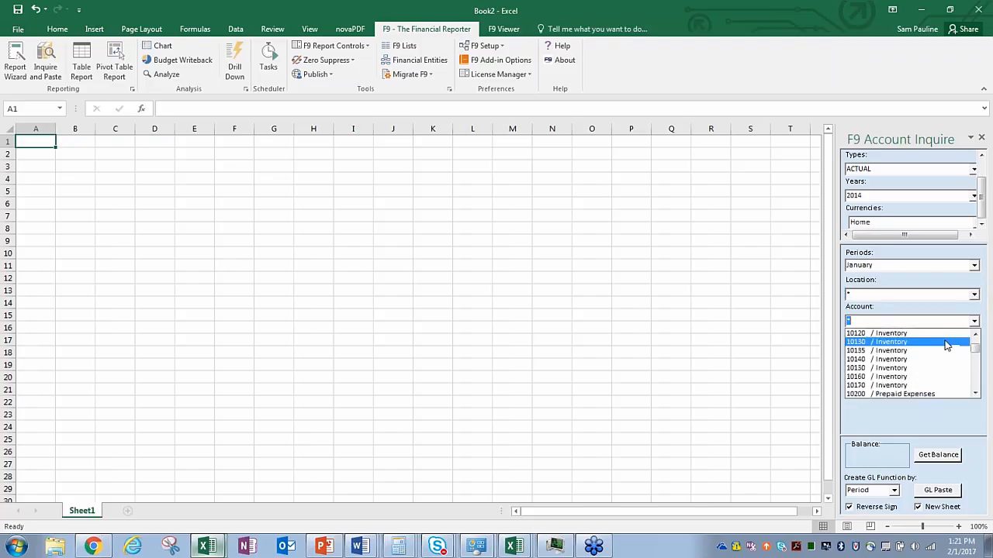
pyautogui.scroll(-15, 947, 350)
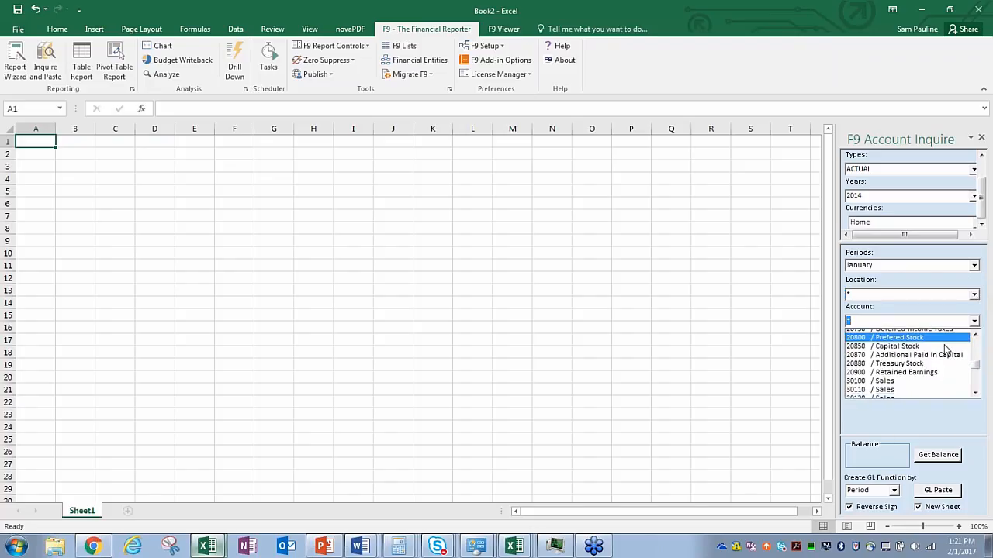
pyautogui.scroll(3, 946, 351)
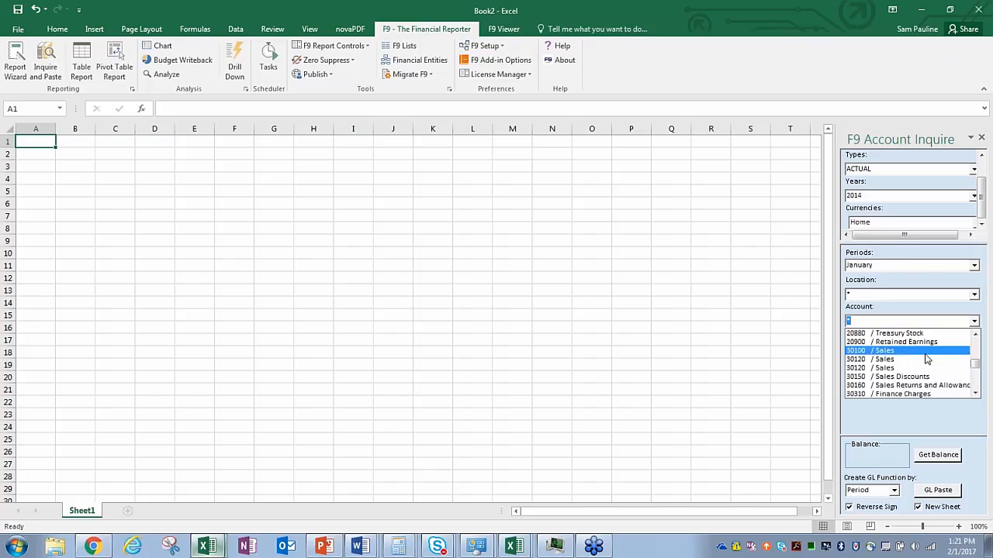
pyautogui.click(921, 359)
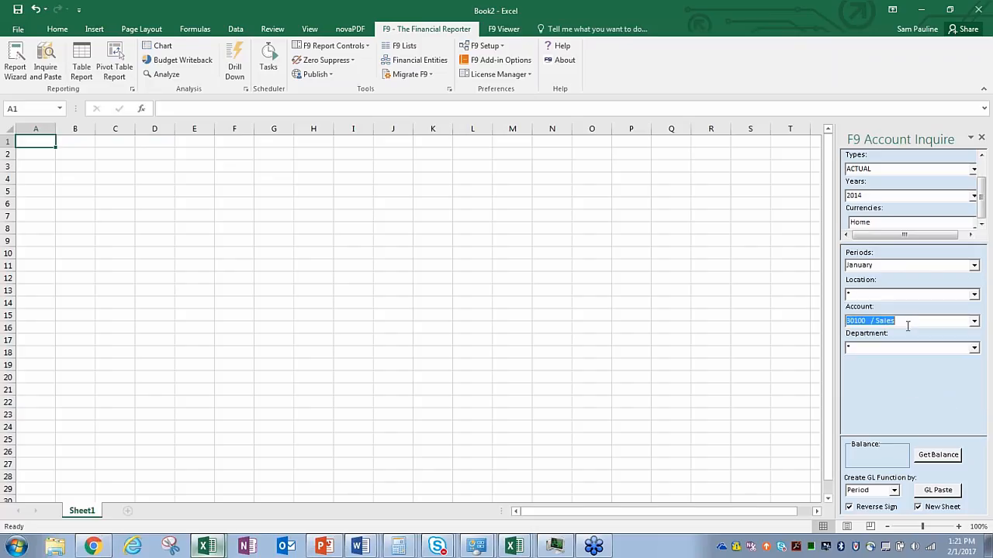
pyautogui.click(907, 325)
# Step: Retrieve account 30100's January balance (1,002,351.56), GL-paste it onto new Sheet2, and close the pane
pyautogui.click(944, 457)
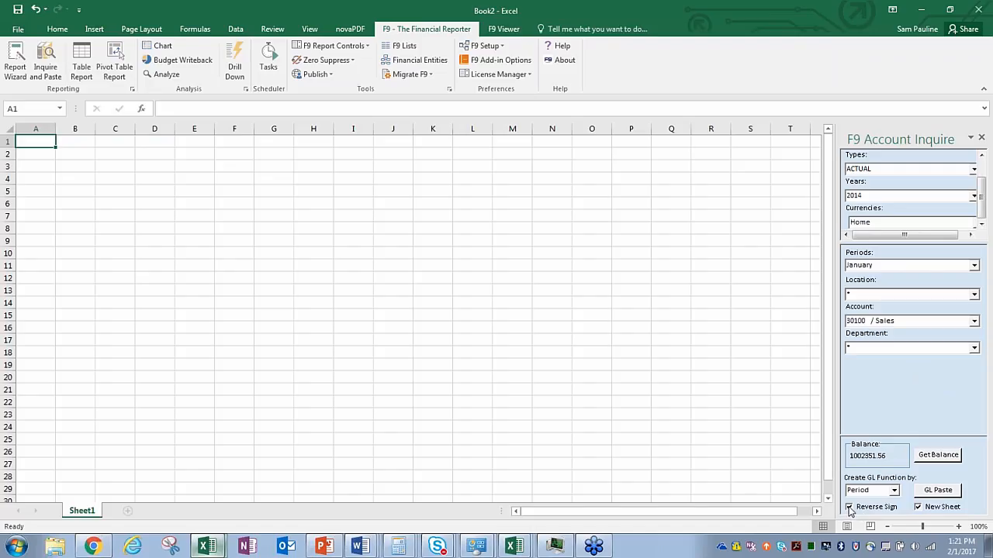
pyautogui.click(937, 492)
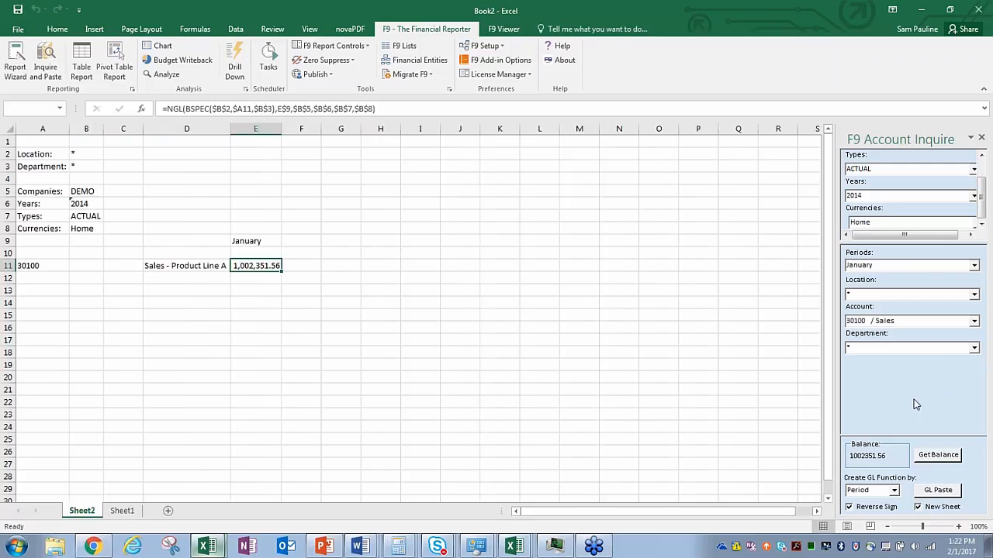
pyautogui.click(981, 138)
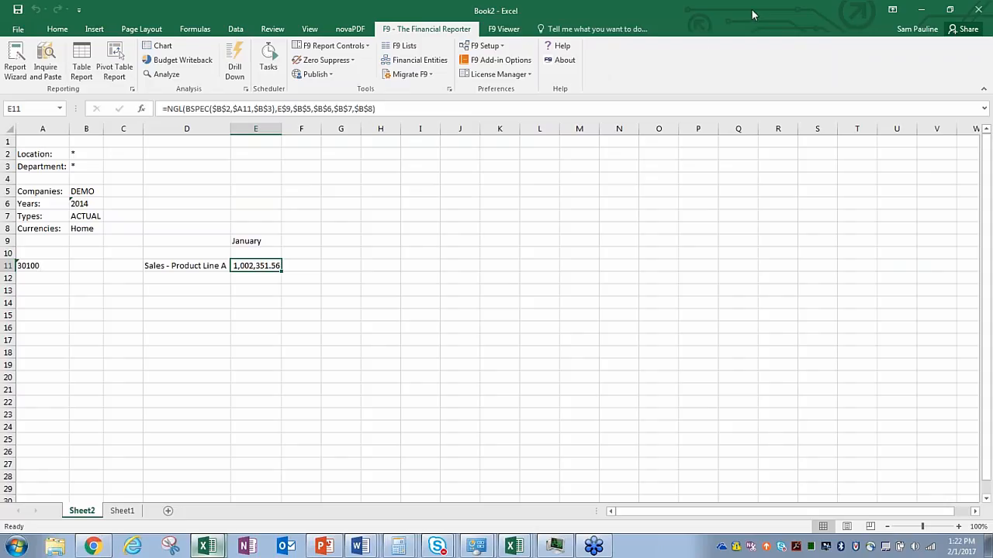
# Step: Select account 30100 in A11, open F9 Lists, and keep DEMO as the company
pyautogui.click(22, 266)
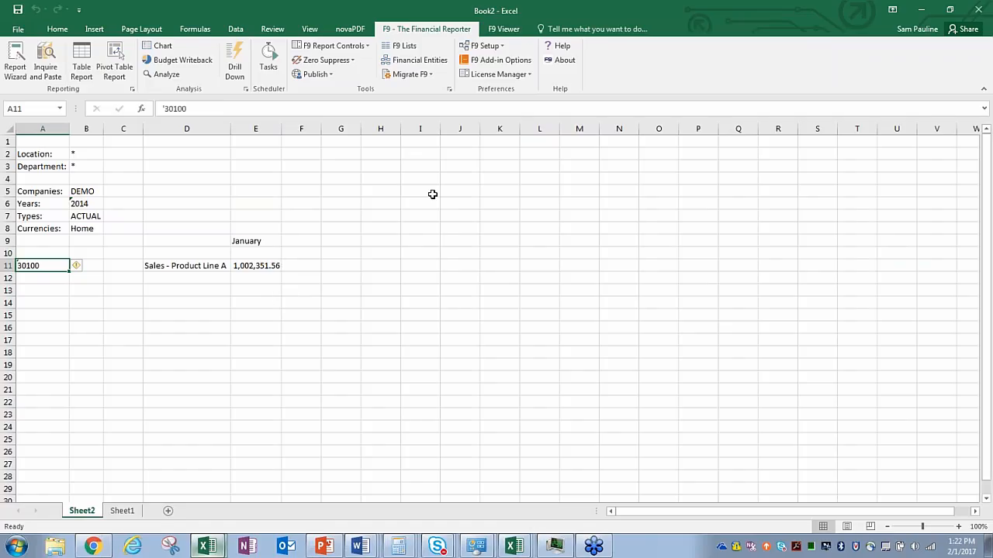
pyautogui.click(404, 48)
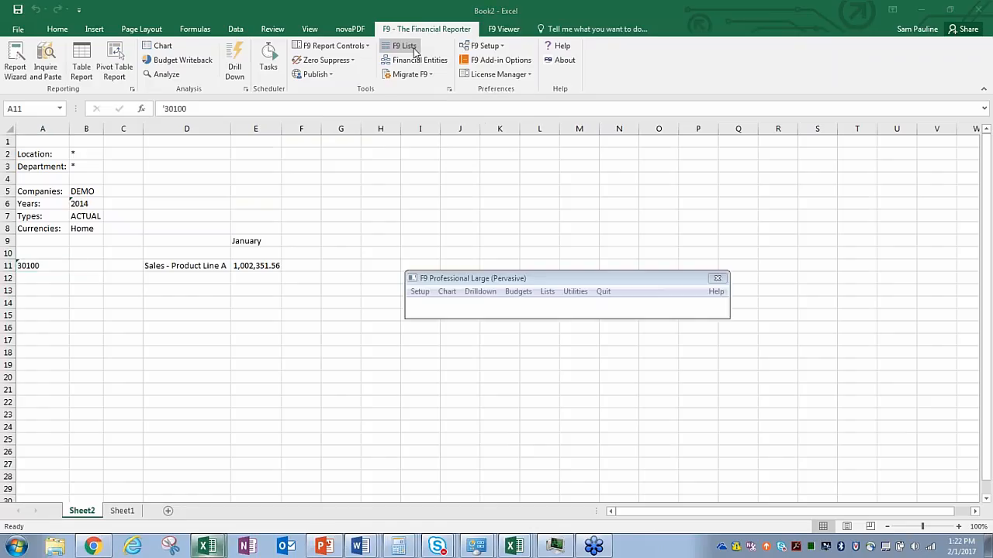
pyautogui.moveTo(559, 294); pyautogui.dragTo(481, 201)
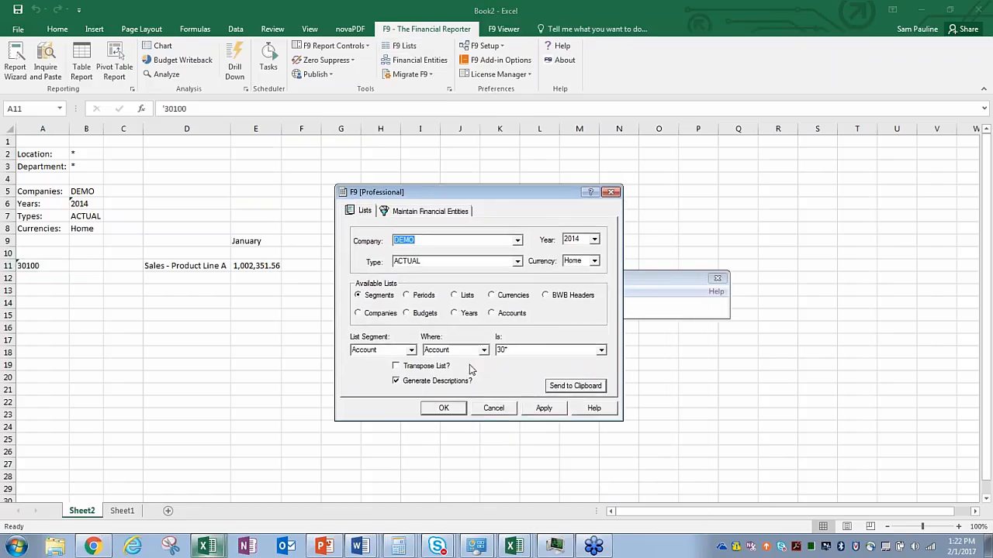
pyautogui.click(516, 241)
pyautogui.click(517, 242)
pyautogui.click(517, 242)
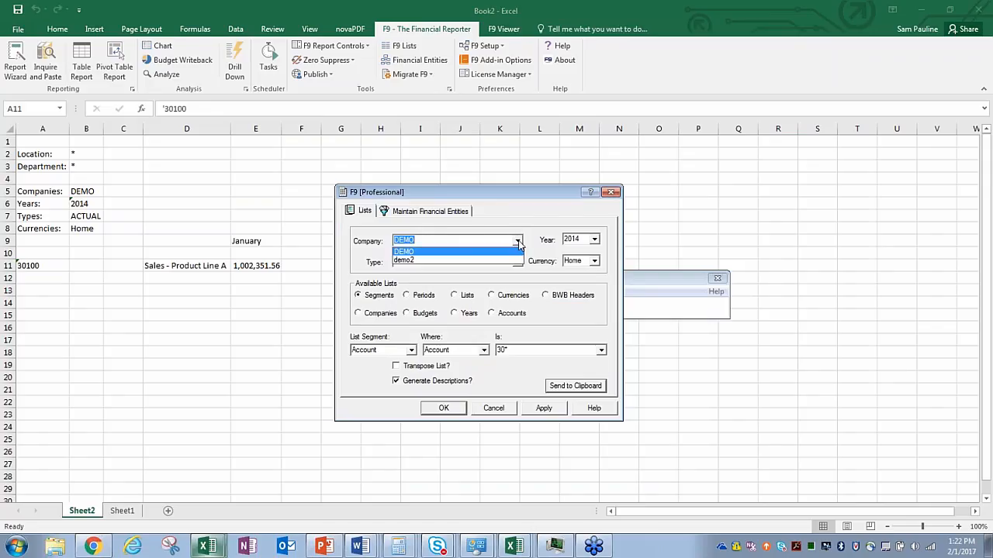
pyautogui.click(517, 242)
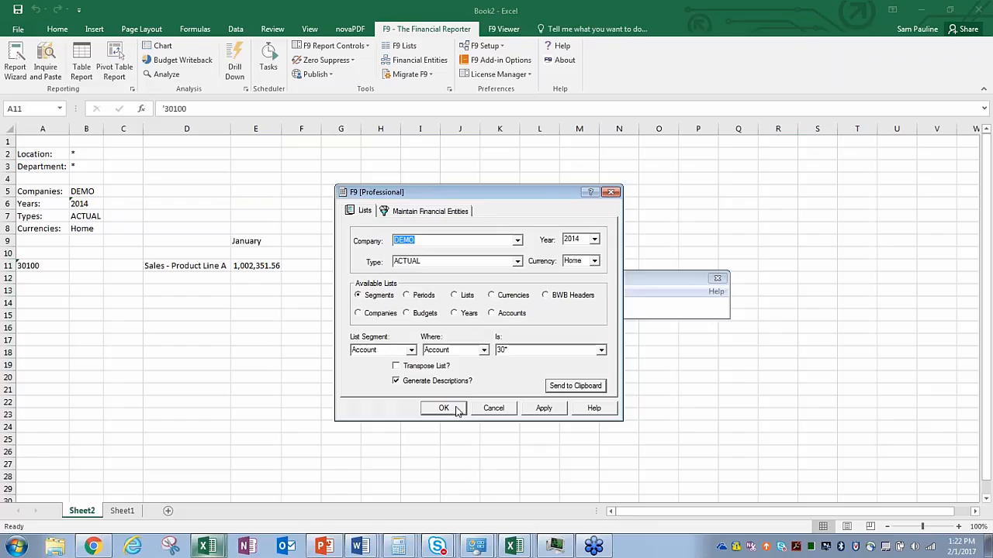
# Step: Filter accounts by 30* without descriptions and send the list to the clipboard
pyautogui.click(521, 350)
pyautogui.click(538, 350)
pyautogui.write('1')
pyautogui.press('BackSpace')
pyautogui.write('*')
pyautogui.click(397, 381)
pyautogui.click(575, 387)
pyautogui.click(543, 334)
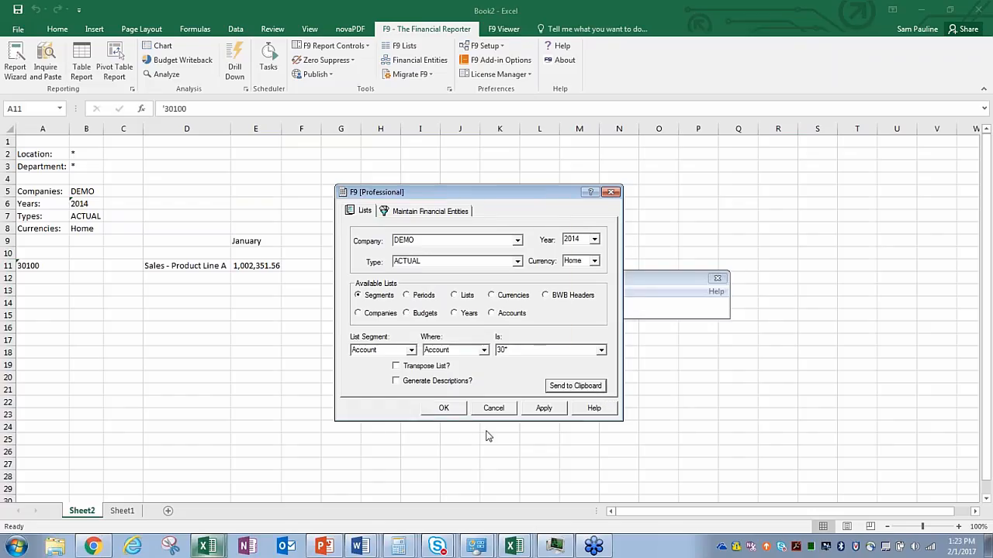
pyautogui.click(443, 408)
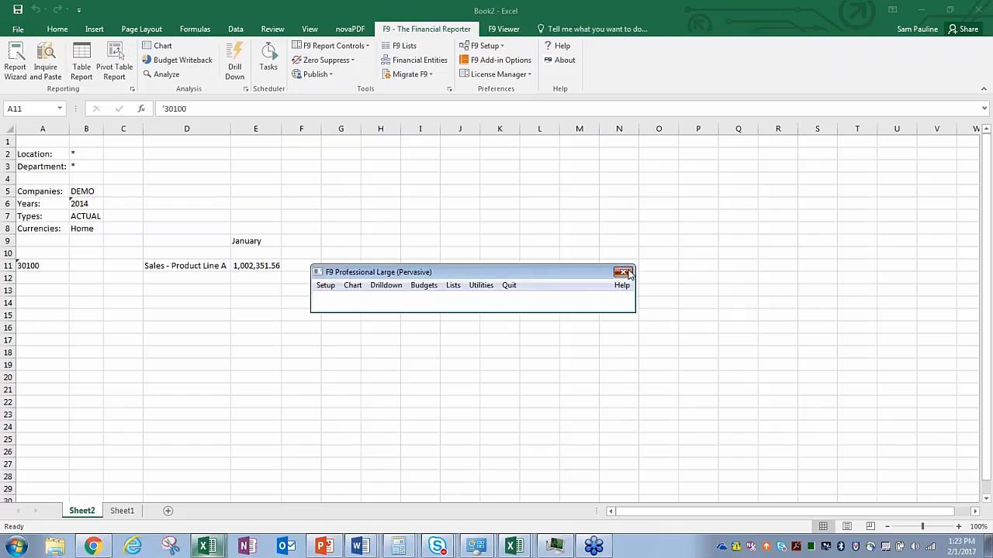
pyautogui.click(628, 274)
# Step: Paste the eight account codes into A11:A18 and fill D11:E11's description and January formulas down
pyautogui.write("'30100 '30110 '30120 '30150 '30160 '30310 '30330 '30400")
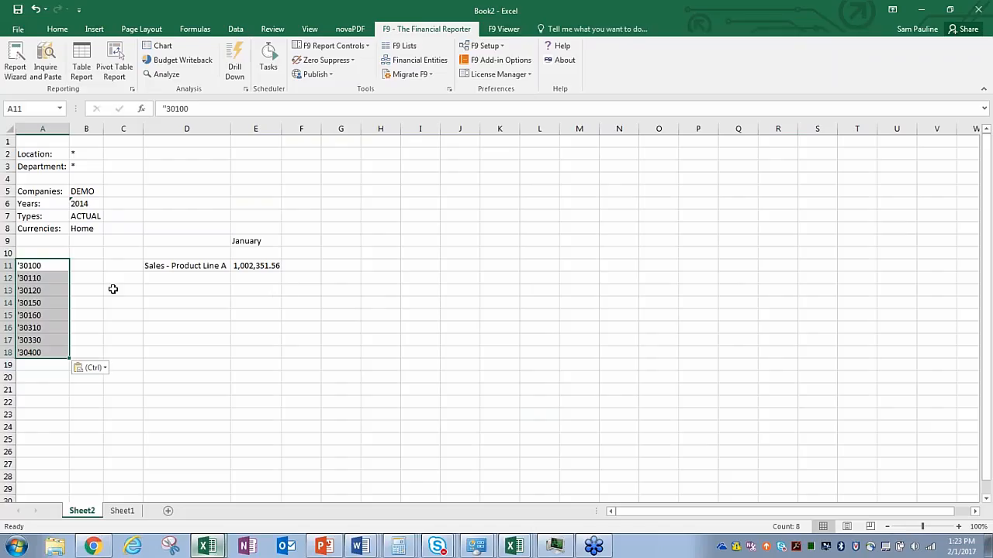
pyautogui.click(169, 266)
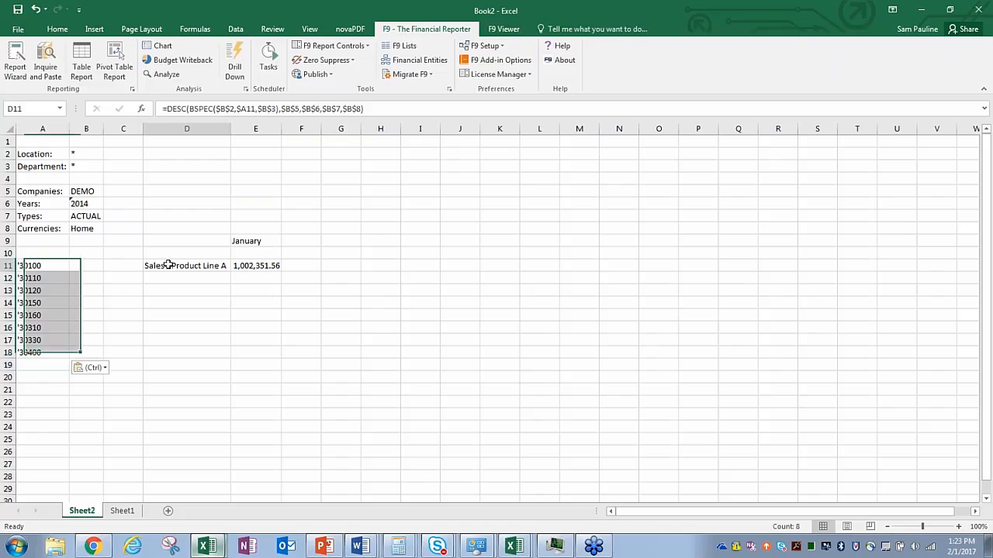
pyautogui.moveTo(169, 265); pyautogui.dragTo(277, 358)
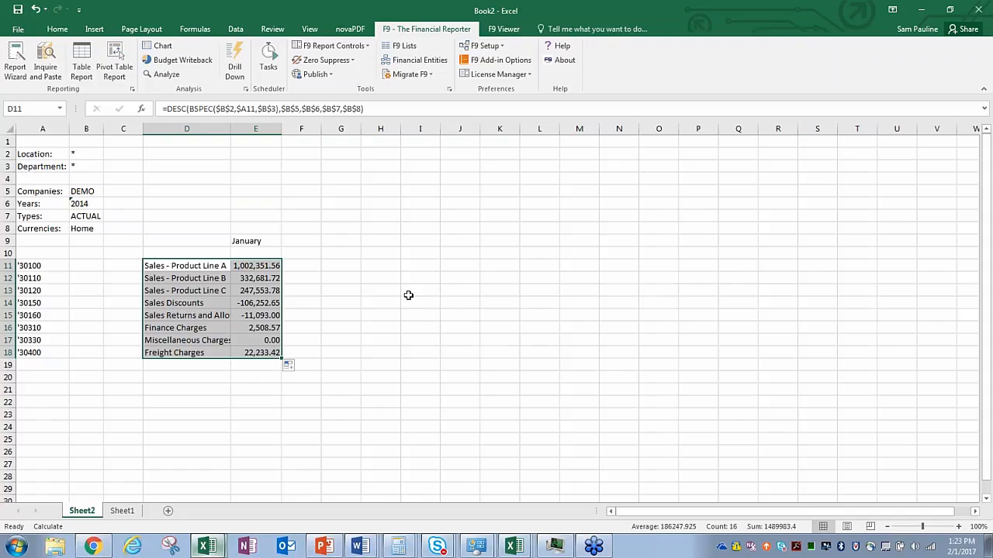
pyautogui.click(266, 413)
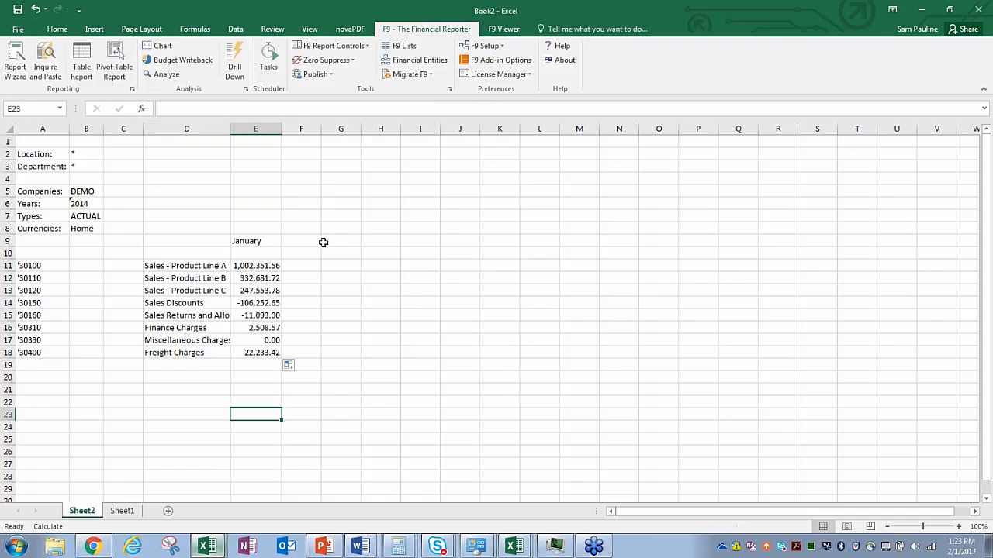
pyautogui.click(260, 128)
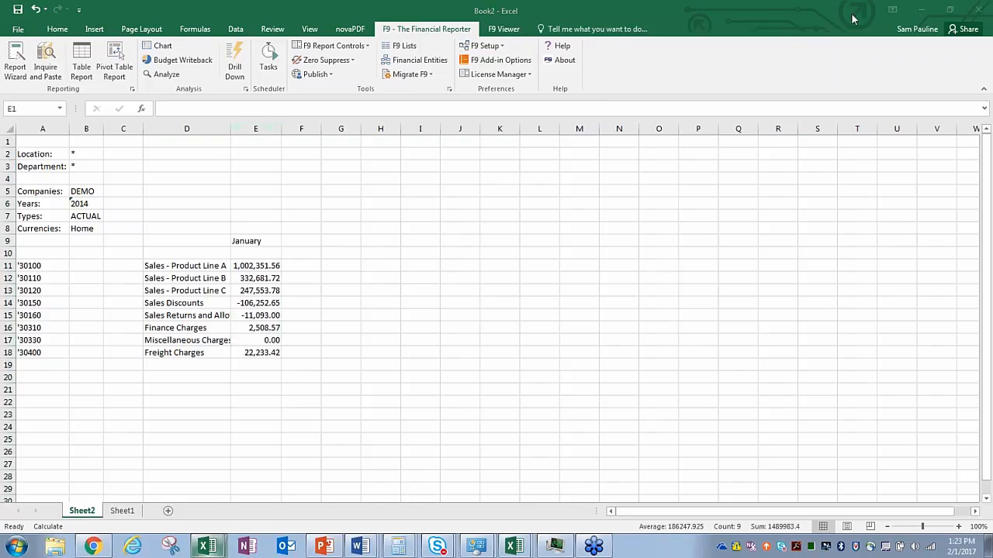
# Step: Fill column E's January formulas right through column P (December) and recalculate with F9
pyautogui.click(260, 130)
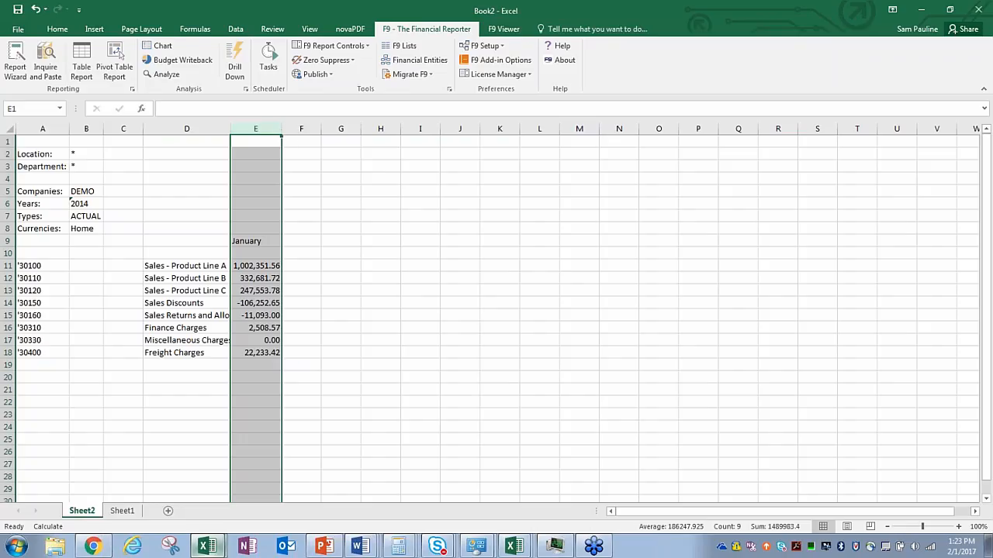
pyautogui.moveTo(281, 138); pyautogui.dragTo(722, 171)
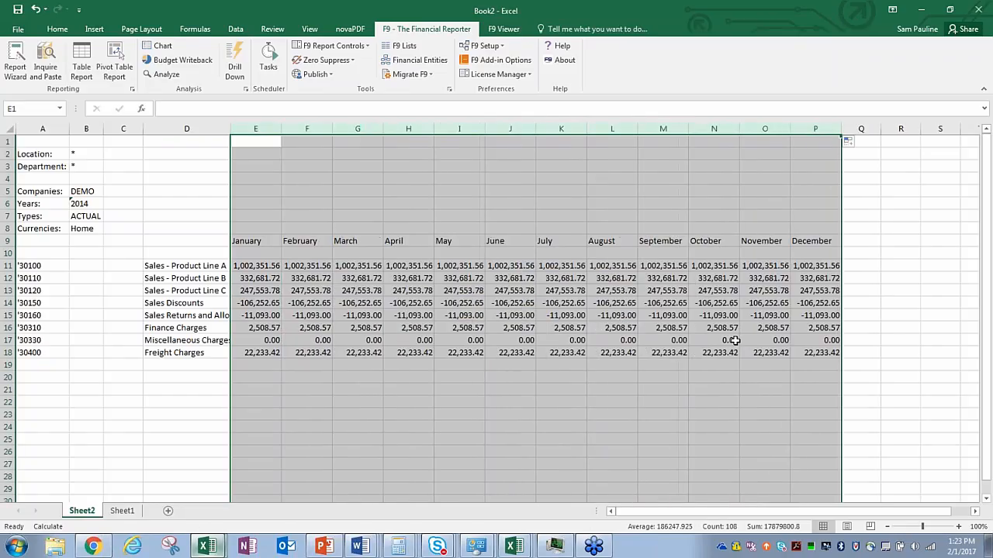
pyautogui.press('F9')
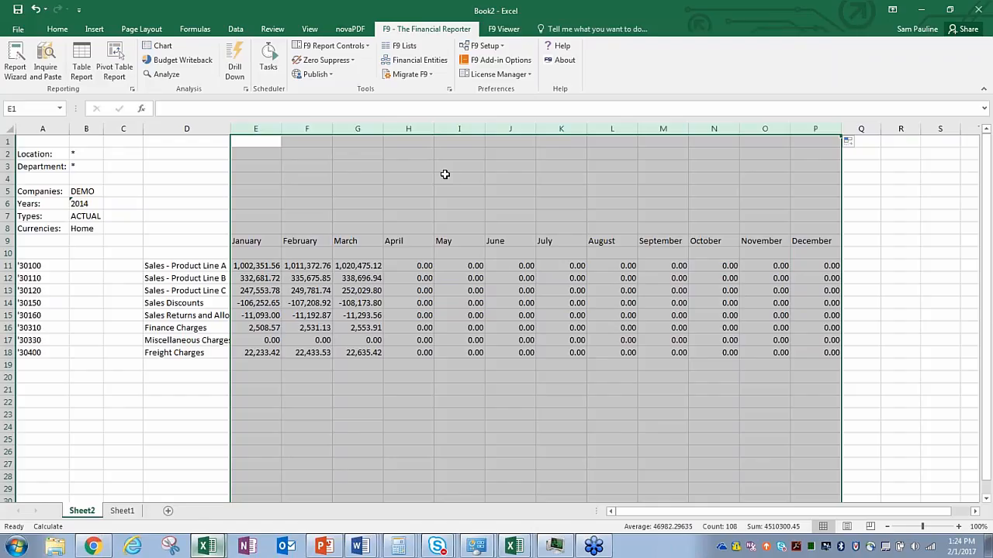
# Step: Try F9 Zero Suppress on all rows/columns, then on columns only, undoing each time
pyautogui.click(342, 60)
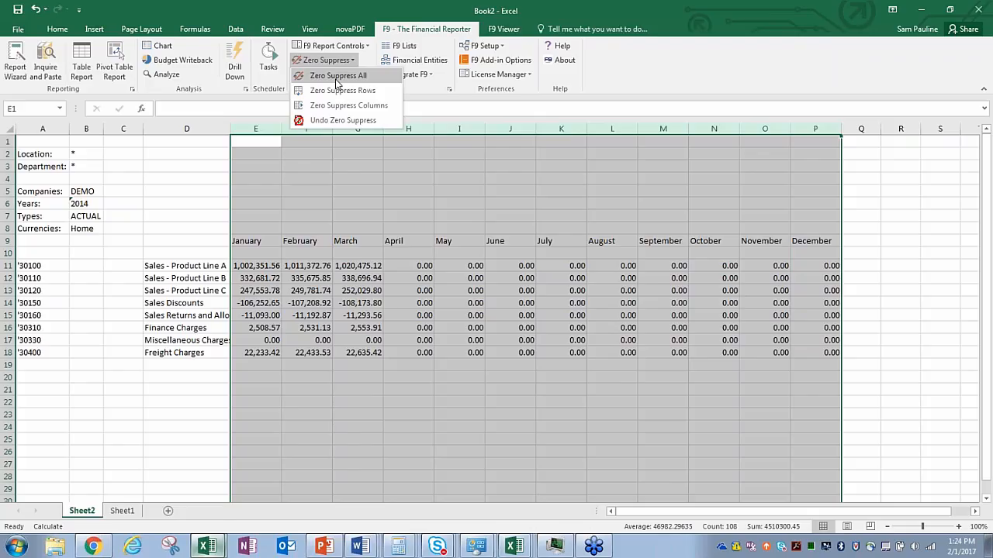
pyautogui.click(336, 77)
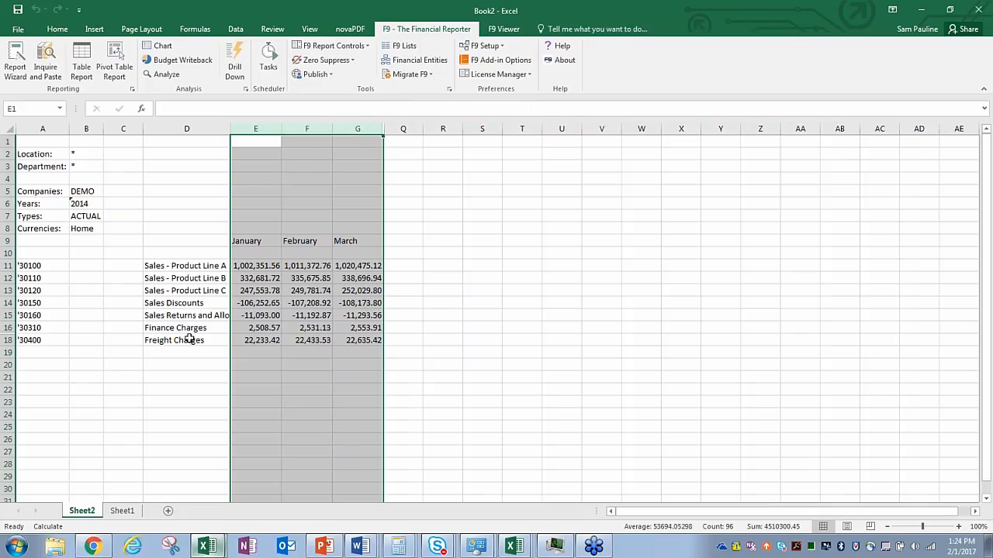
pyautogui.click(344, 62)
pyautogui.click(342, 120)
pyautogui.click(345, 60)
pyautogui.click(346, 105)
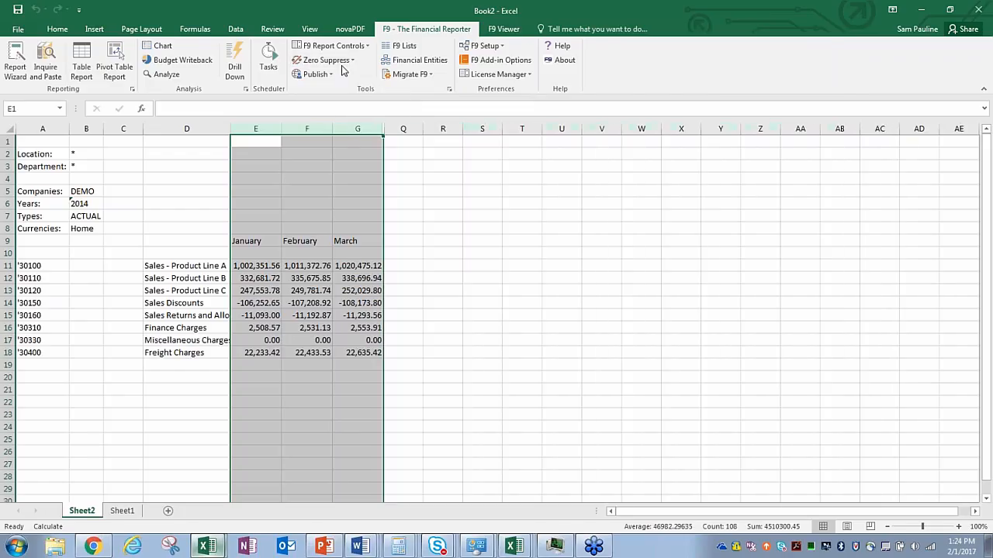
pyautogui.click(344, 61)
pyautogui.click(344, 120)
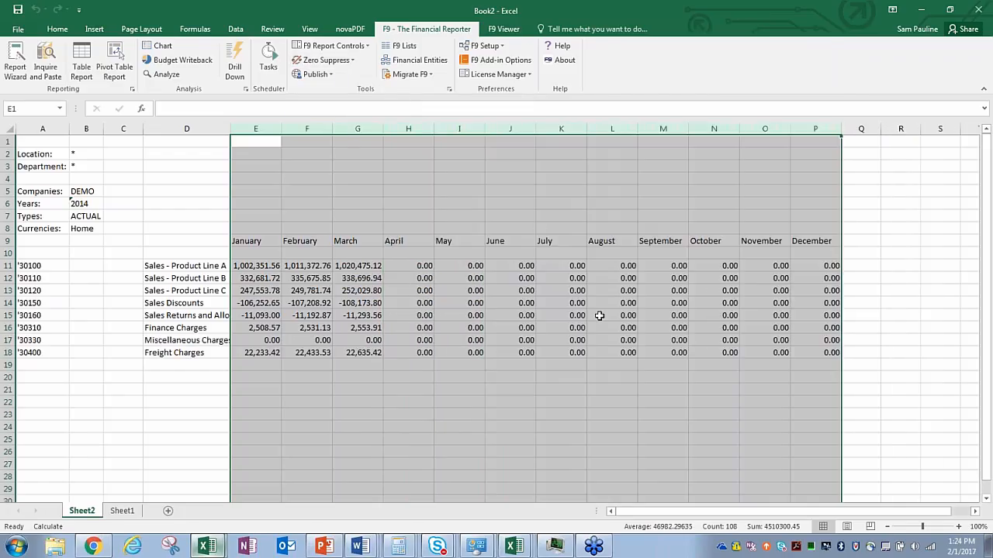
# Step: Delete the all-zero April through December columns
pyautogui.click(893, 22)
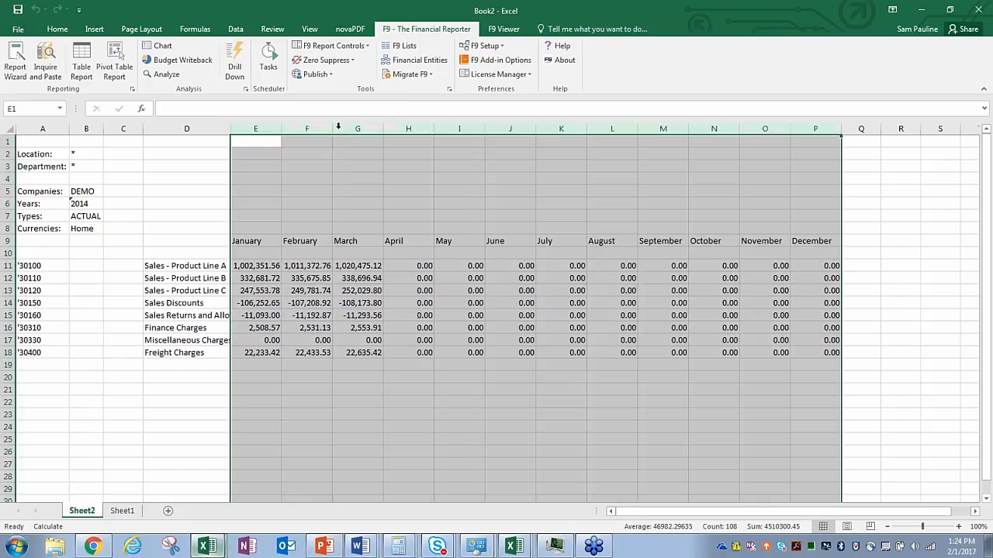
pyautogui.click(353, 129)
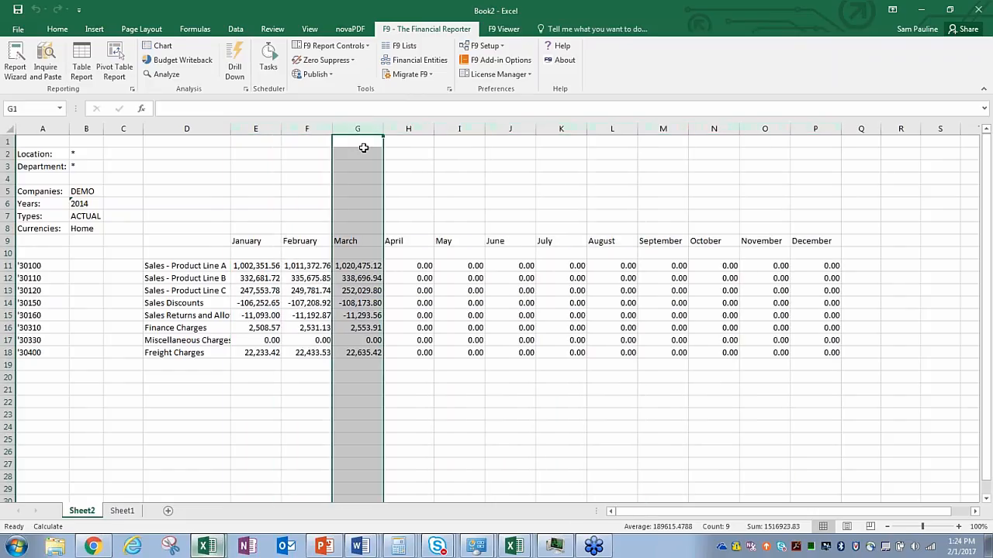
pyautogui.moveTo(408, 129); pyautogui.dragTo(798, 172)
pyautogui.rightClick(577, 292)
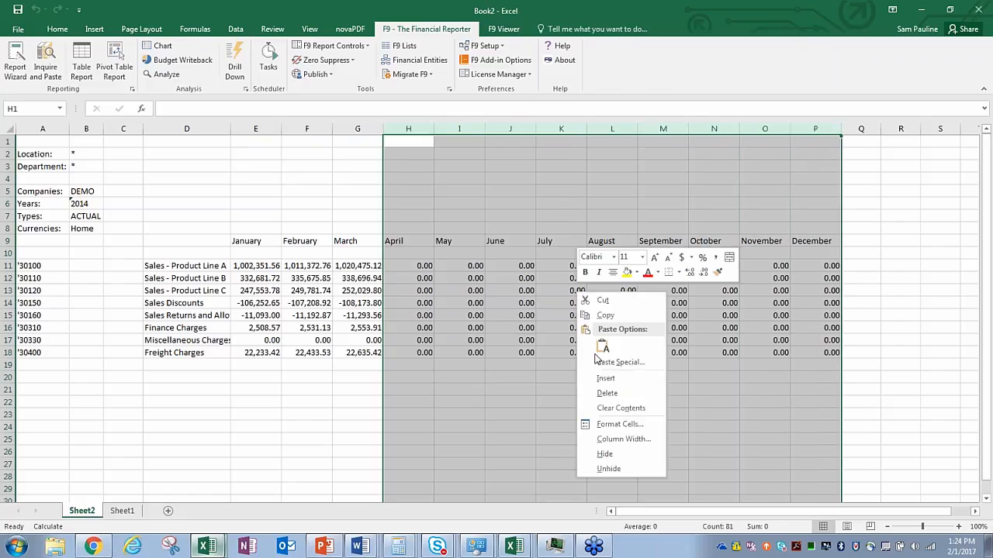
pyautogui.click(607, 394)
pyautogui.click(482, 253)
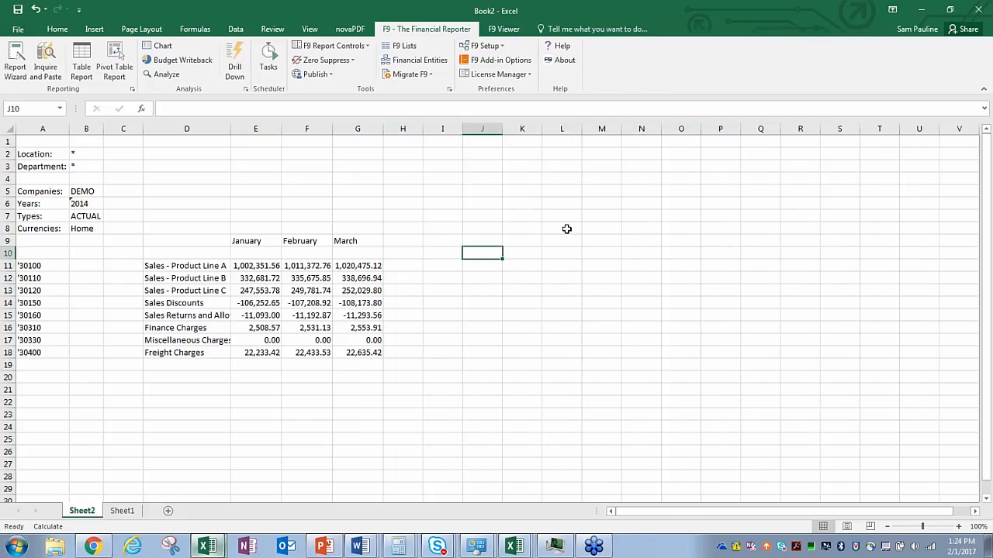
pyautogui.click(371, 265)
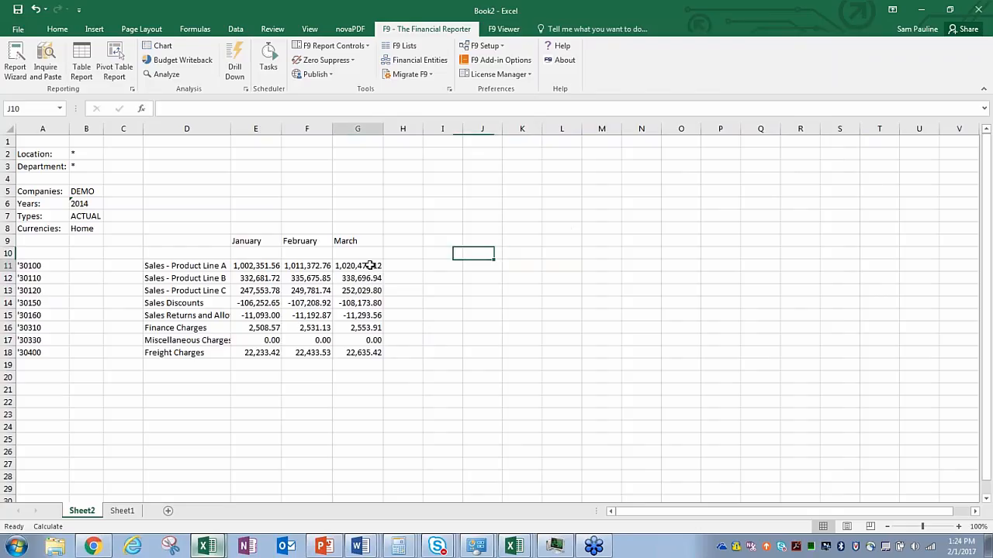
pyautogui.click(190, 192)
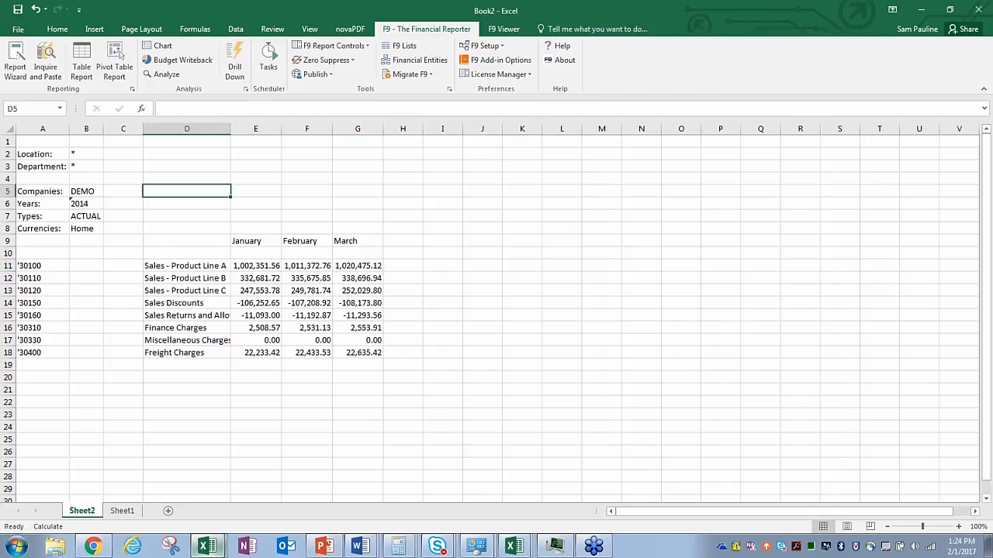
pyautogui.click(184, 269)
pyautogui.doubleClick(186, 267)
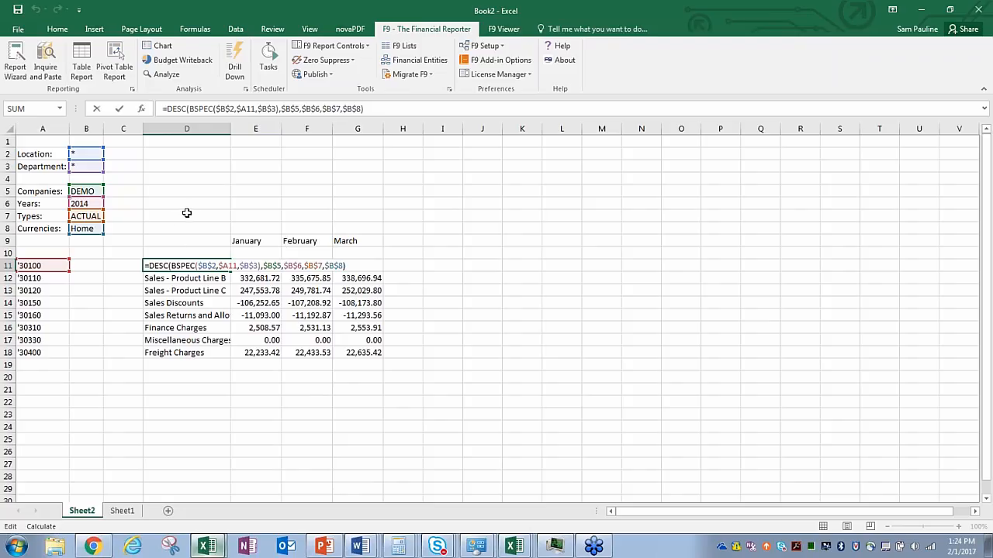
pyautogui.press('Escape')
pyautogui.click(255, 265)
pyautogui.doubleClick(256, 265)
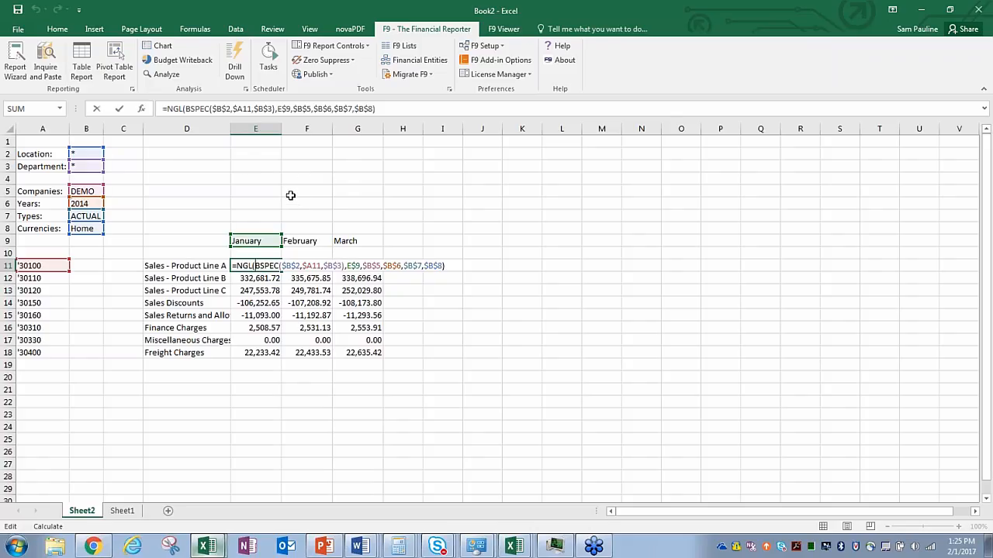
pyautogui.hotkey('ctrl', 'Return')
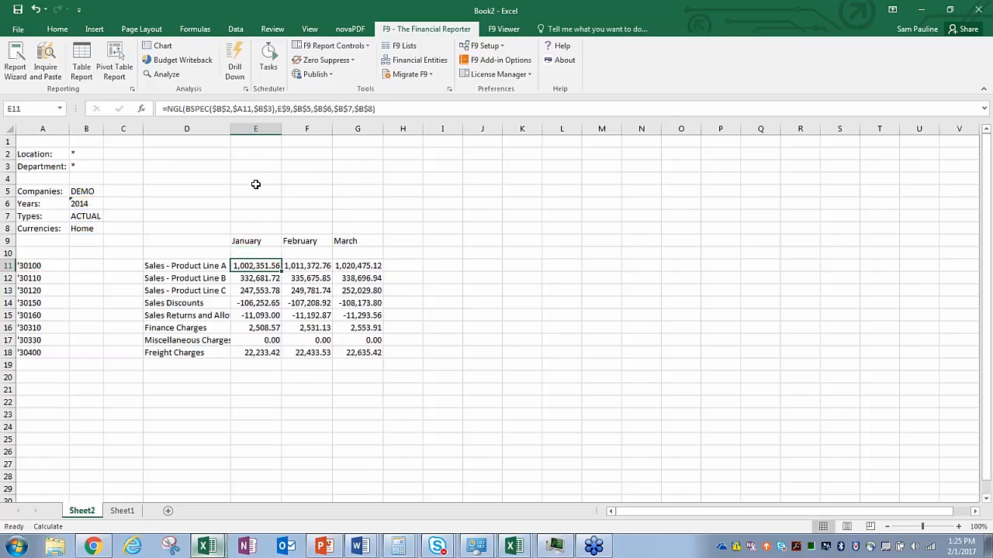
pyautogui.click(256, 184)
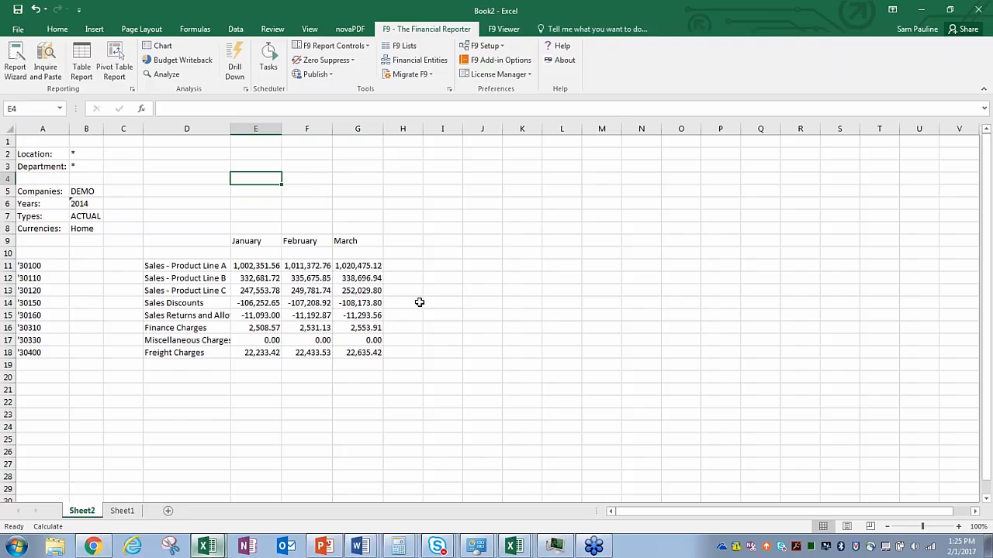
# Step: Drill down the March Product Line A balance by Location, then by Account
pyautogui.click(371, 265)
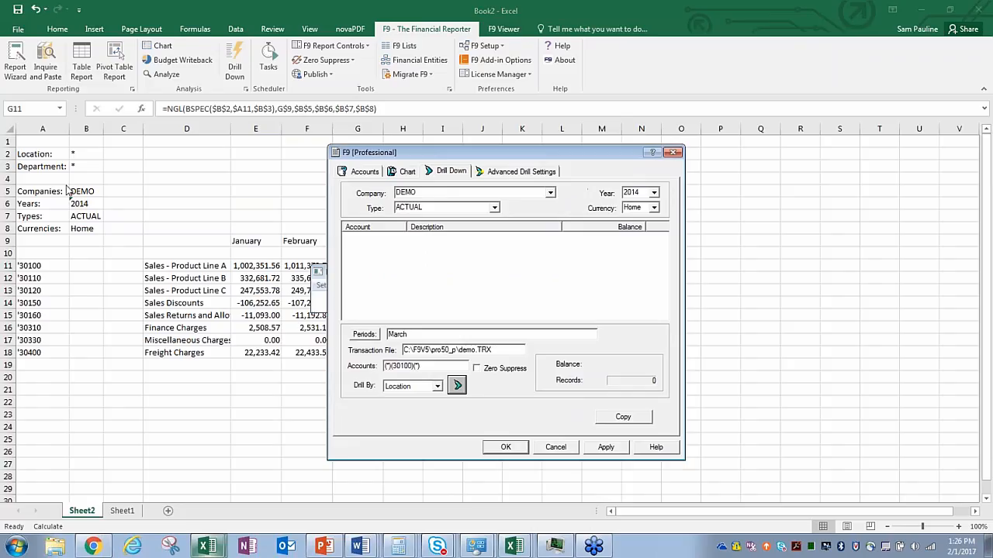
pyautogui.click(437, 387)
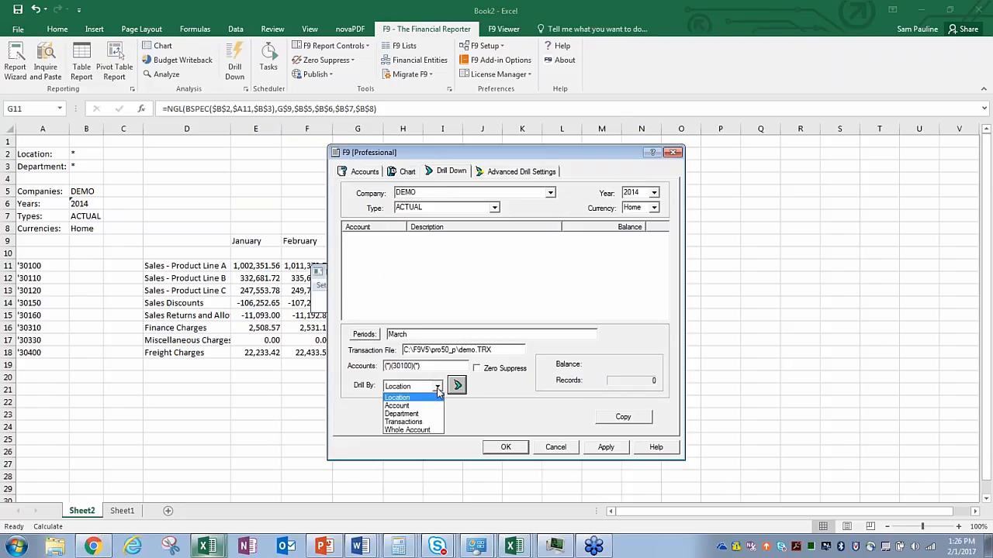
pyautogui.click(437, 390)
pyautogui.click(458, 385)
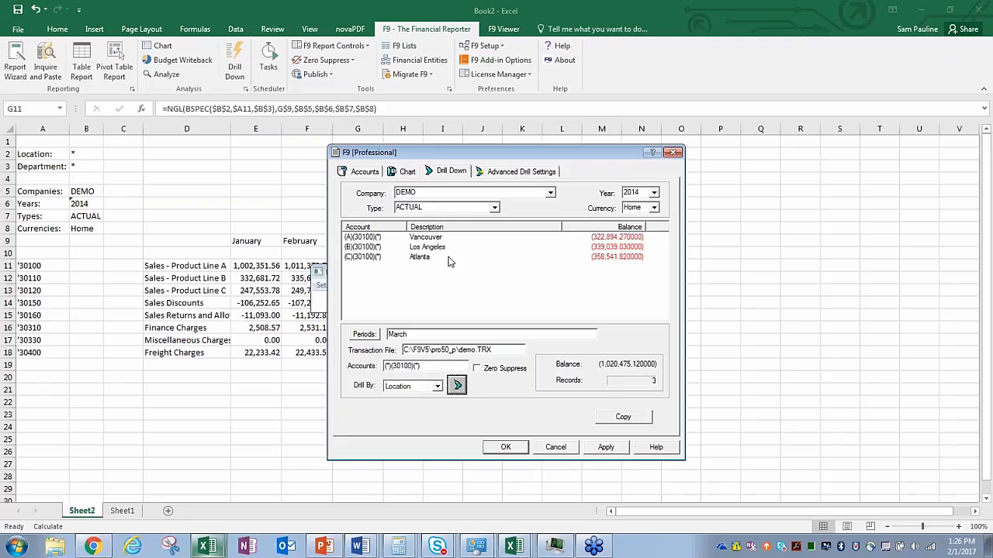
pyautogui.moveTo(497, 159); pyautogui.dragTo(658, 153)
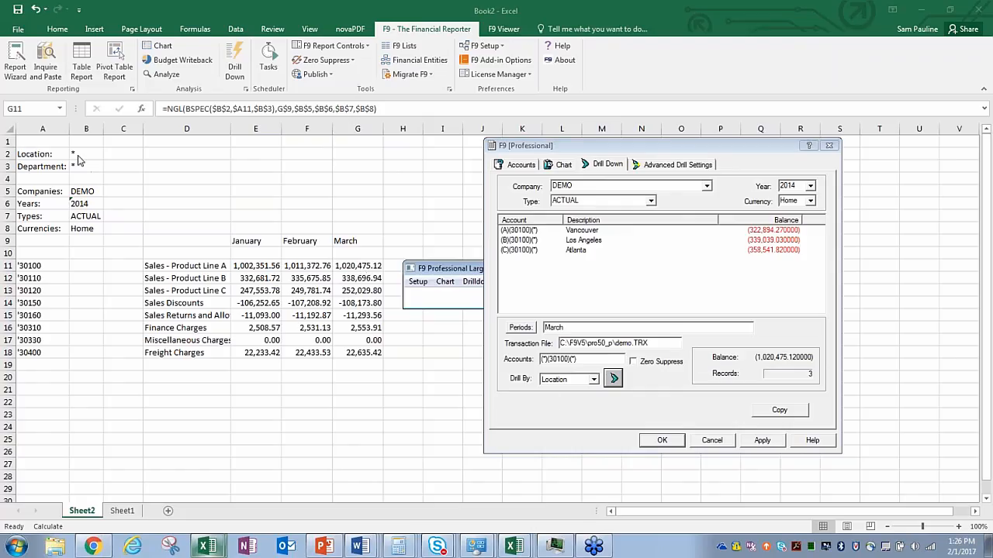
pyautogui.click(587, 382)
pyautogui.click(583, 399)
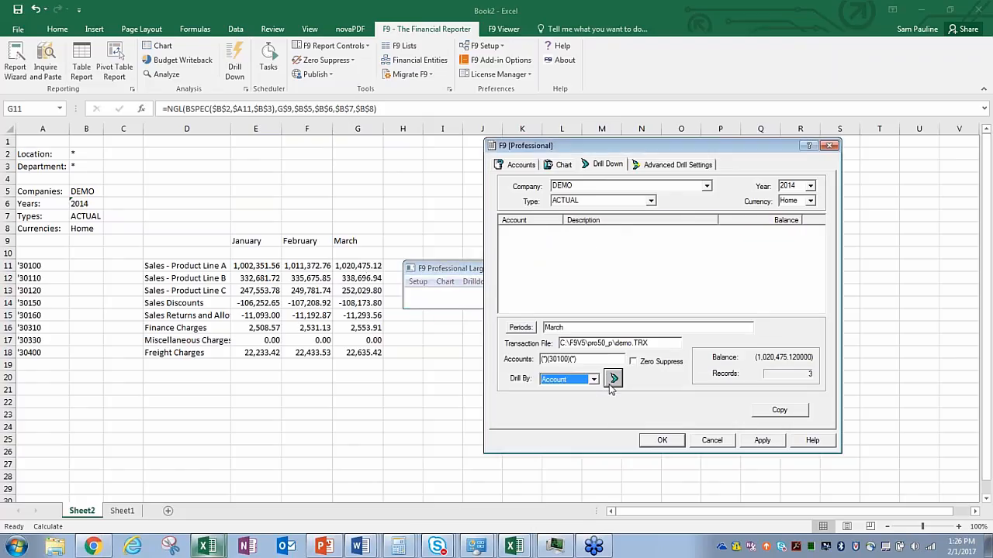
pyautogui.click(611, 383)
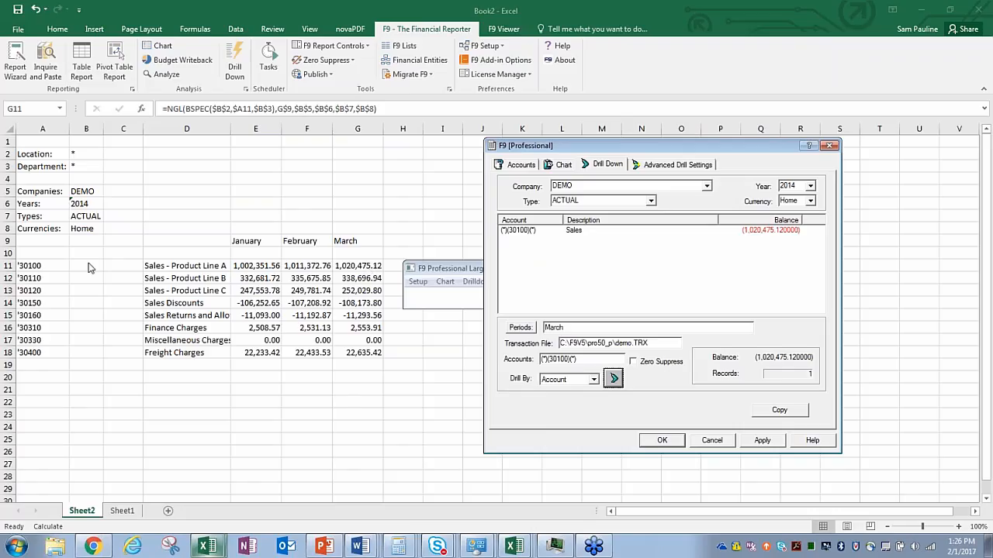
# Step: Drill by Department, then into the eight transactions, and copy them
pyautogui.click(593, 379)
pyautogui.click(586, 400)
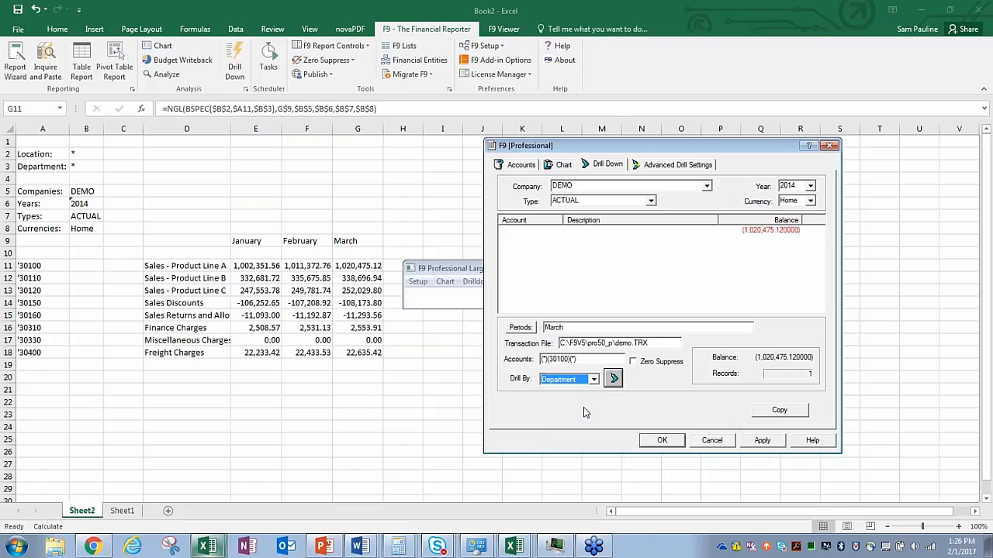
pyautogui.click(613, 378)
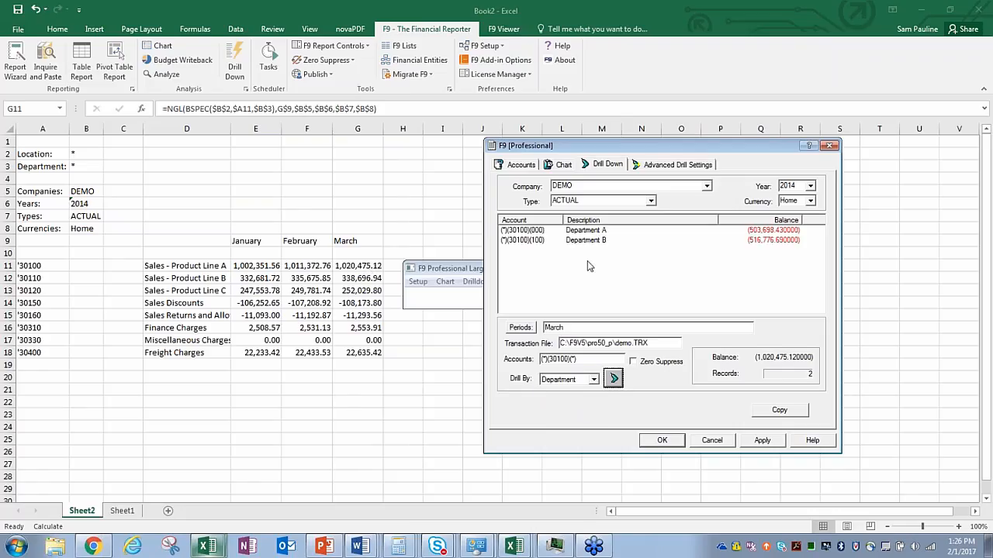
pyautogui.click(594, 380)
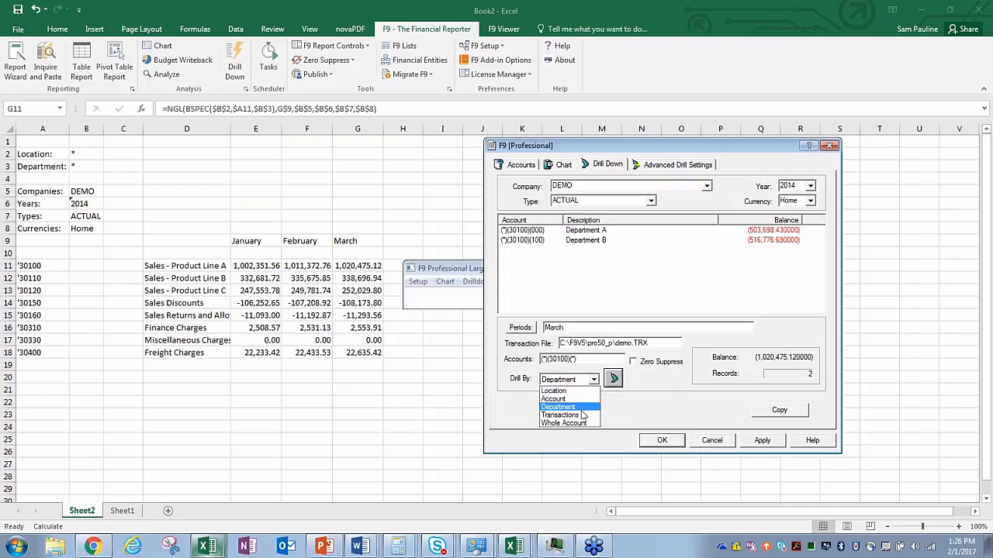
pyautogui.click(574, 410)
pyautogui.click(614, 379)
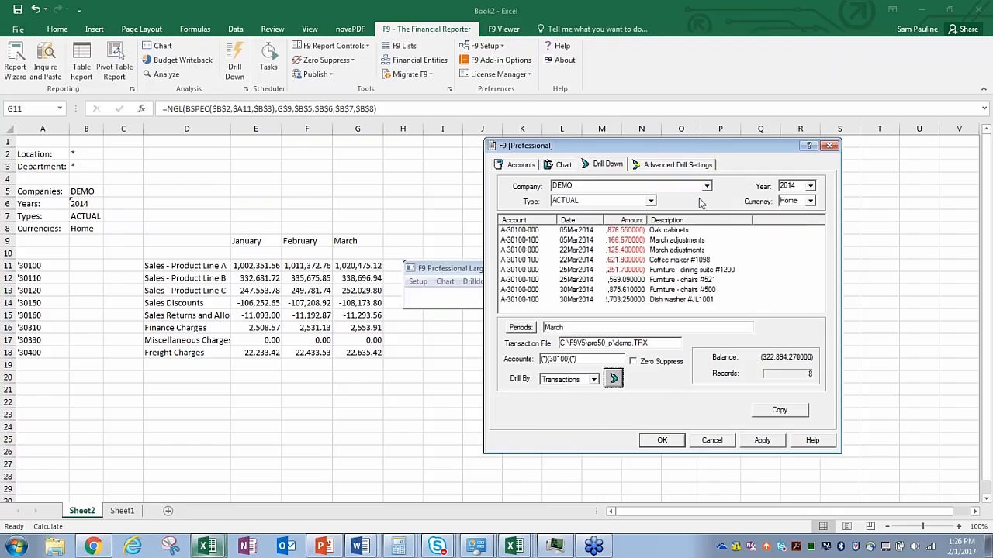
pyautogui.moveTo(710, 148); pyautogui.dragTo(601, 142)
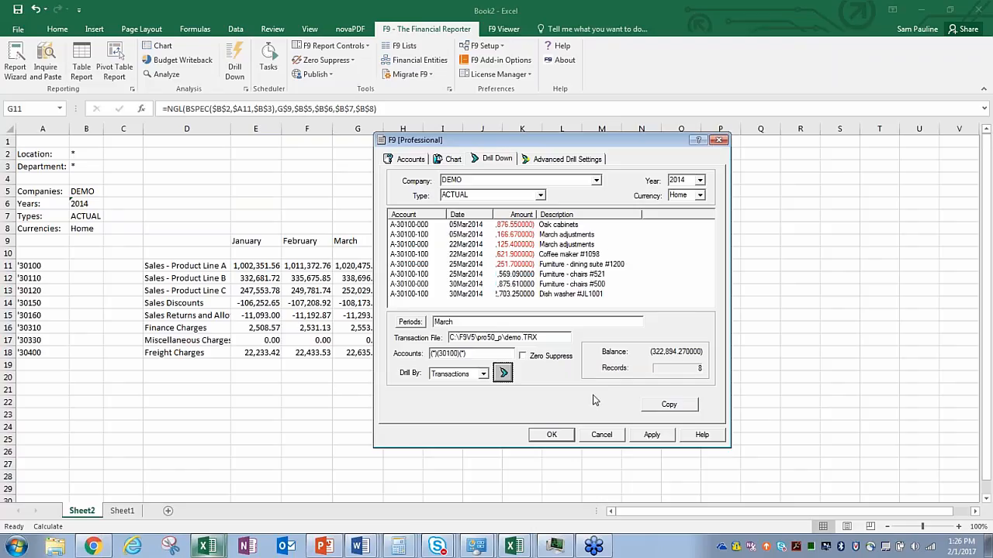
pyautogui.click(656, 408)
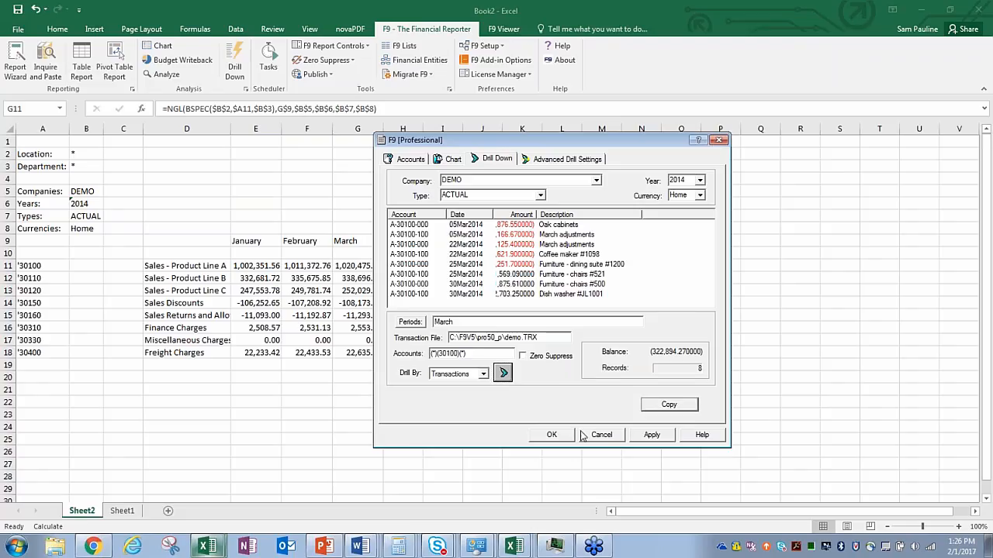
pyautogui.click(557, 434)
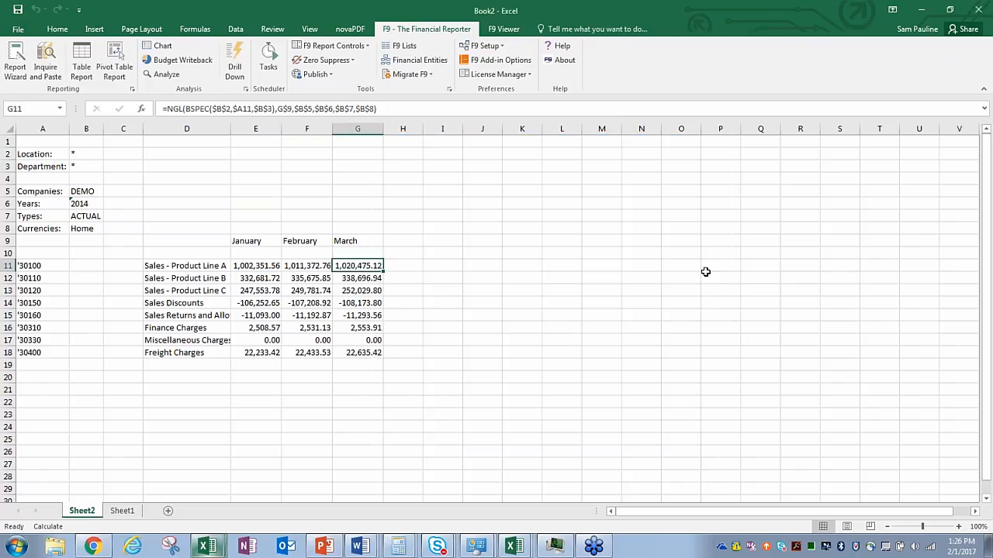
# Step: Paste the March transactions at Sheet1 A1, autofit columns A–F, and return to Sheet2
pyautogui.click(121, 511)
pyautogui.hotkey('ctrl', 'v')
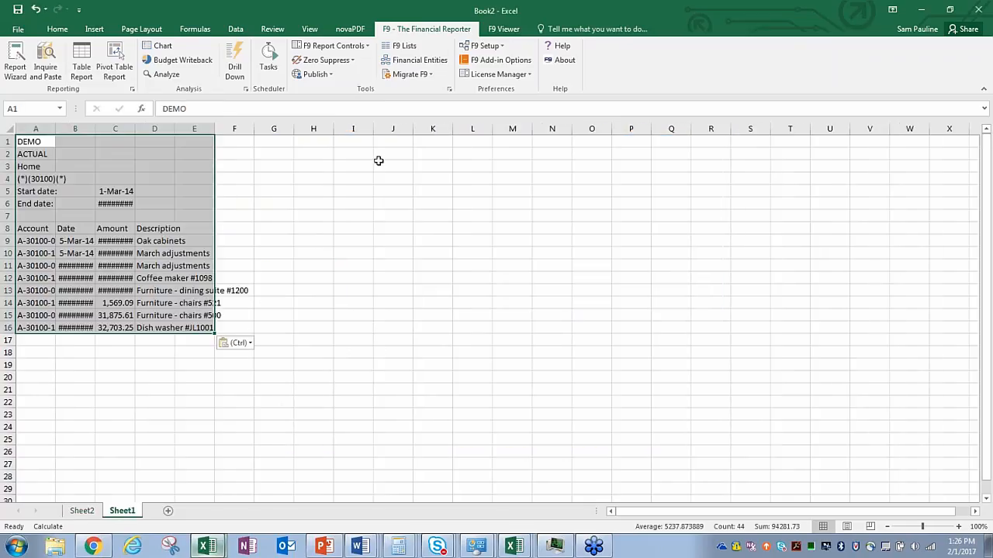
pyautogui.click(380, 161)
pyautogui.moveTo(36, 129); pyautogui.dragTo(217, 150)
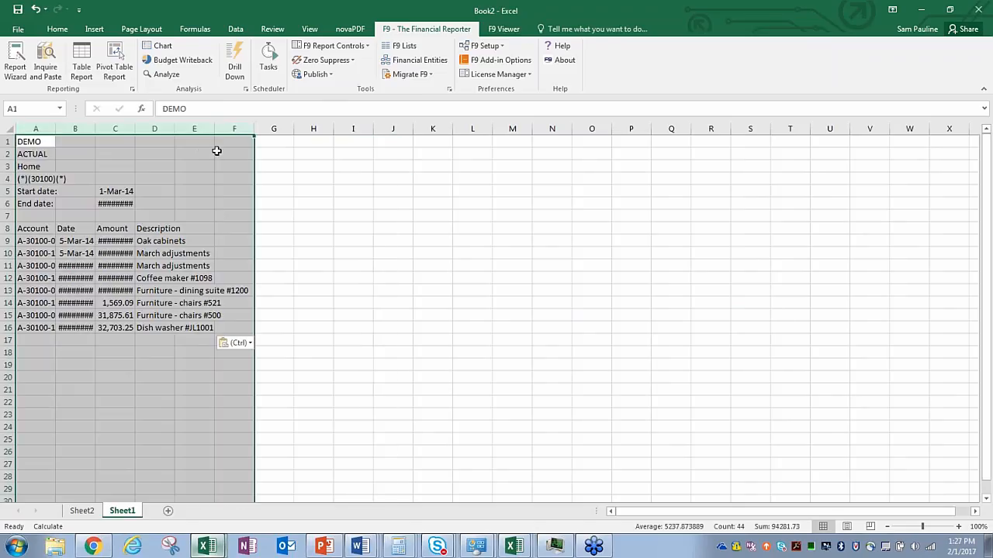
pyautogui.doubleClick(255, 128)
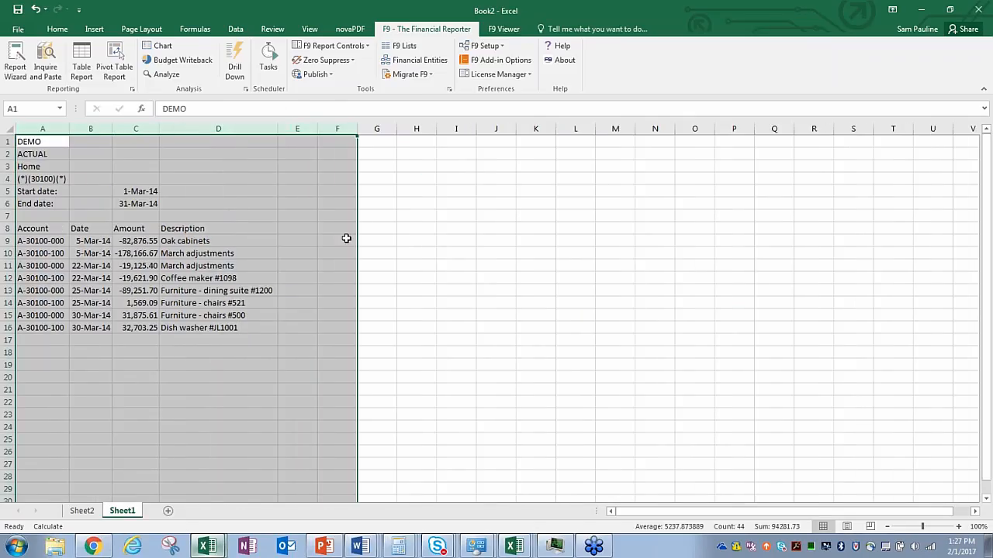
pyautogui.click(391, 225)
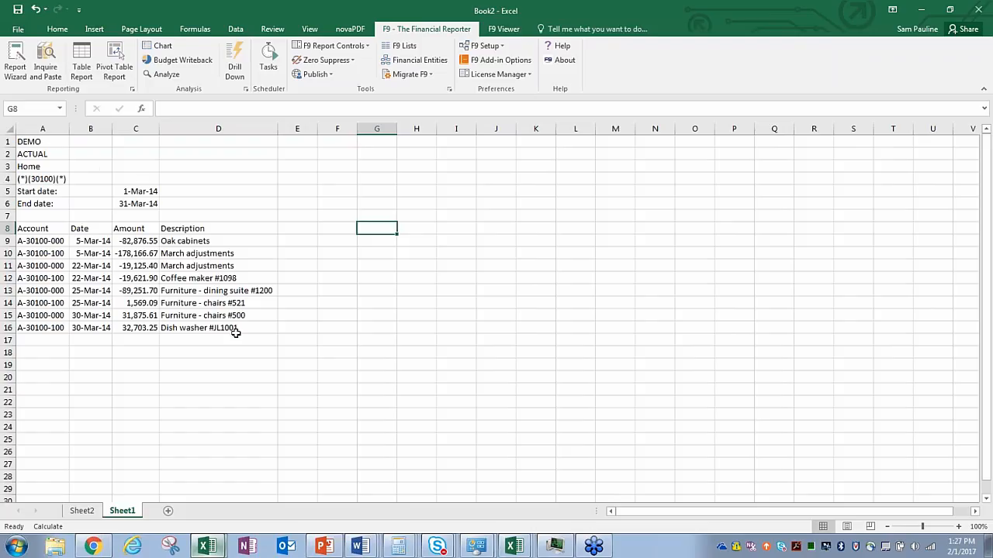
pyautogui.click(83, 512)
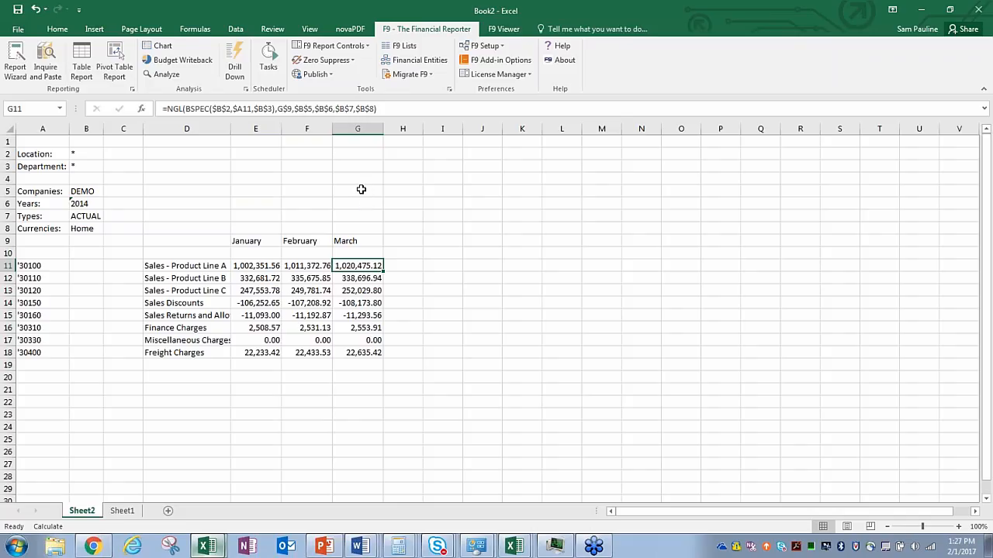
pyautogui.click(361, 189)
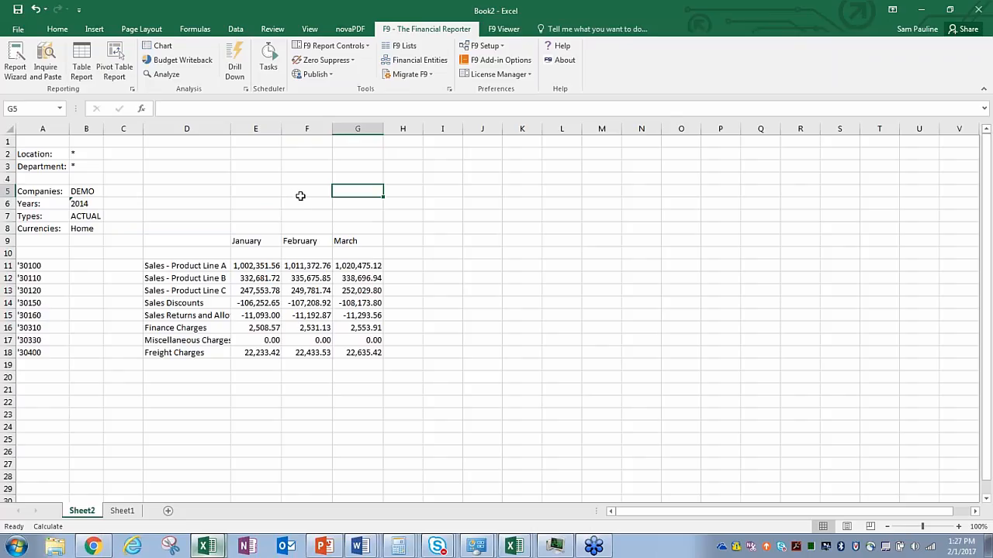
pyautogui.click(84, 191)
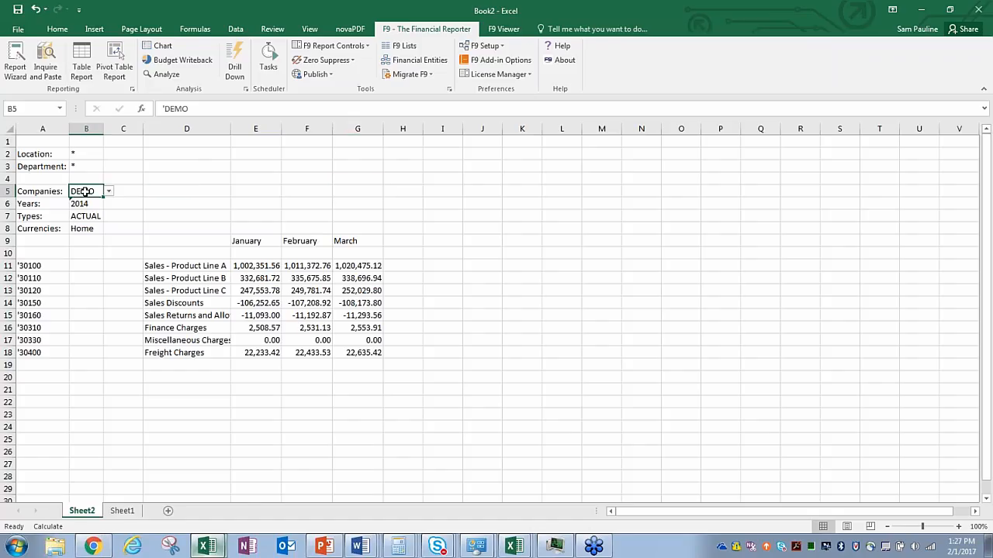
pyautogui.rightClick(84, 191)
# Step: Check the Companies and Location dropdowns, leaving DEMO and all locations unchanged
pyautogui.press('Escape')
pyautogui.click(108, 192)
pyautogui.click(111, 200)
pyautogui.click(197, 177)
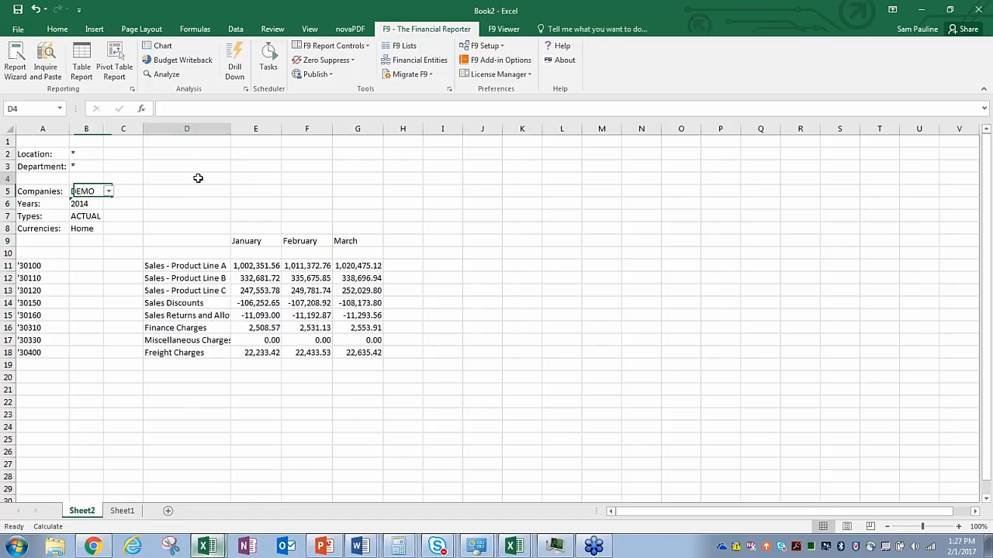
pyautogui.click(83, 154)
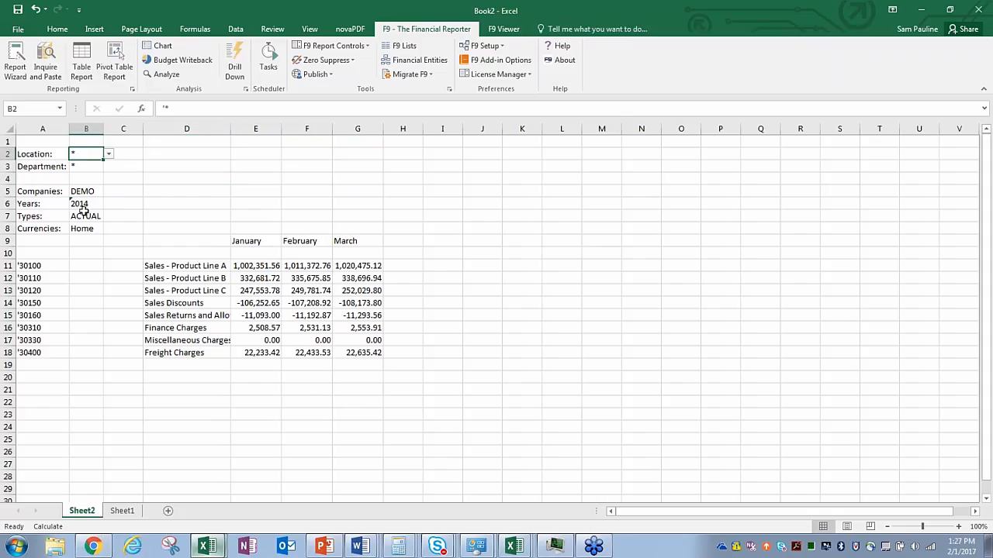
pyautogui.click(109, 154)
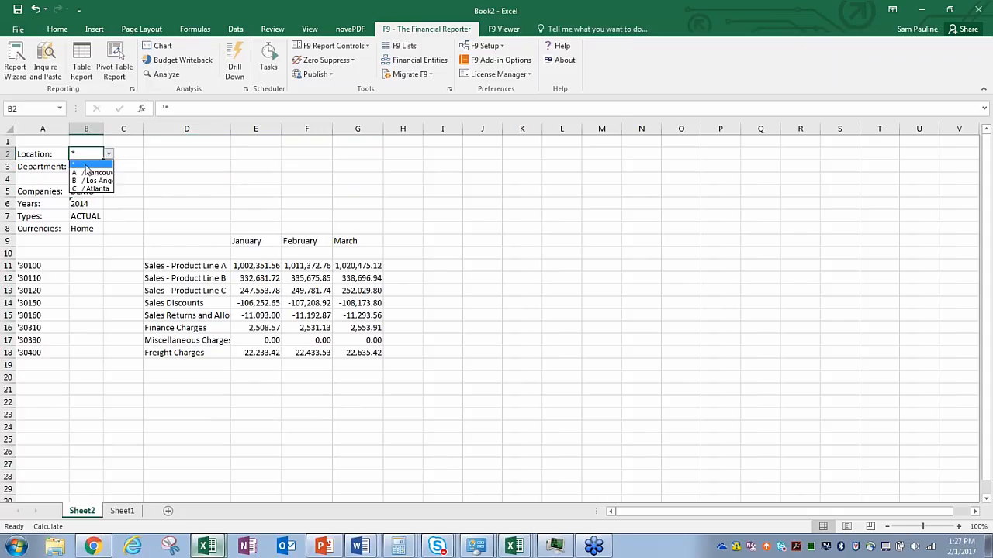
pyautogui.click(78, 164)
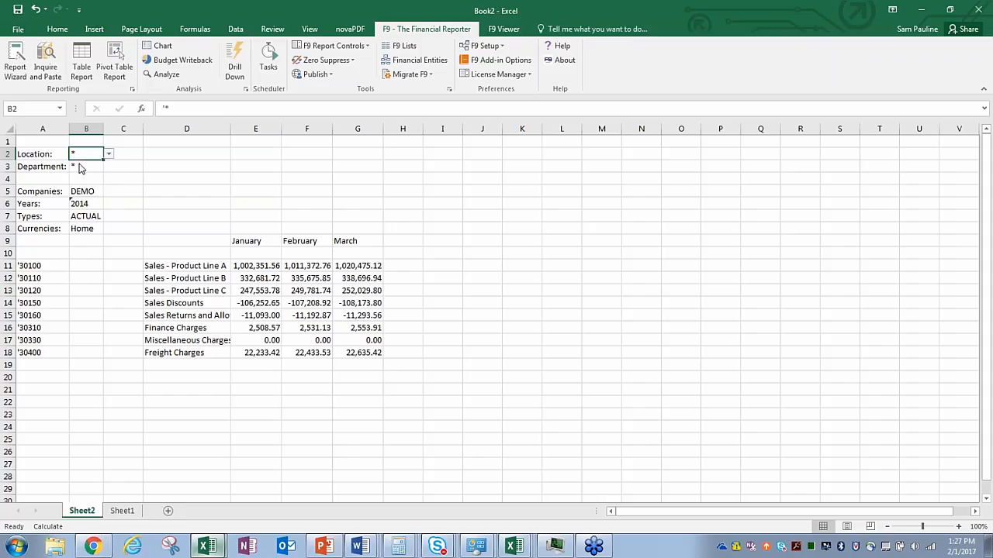
pyautogui.click(109, 155)
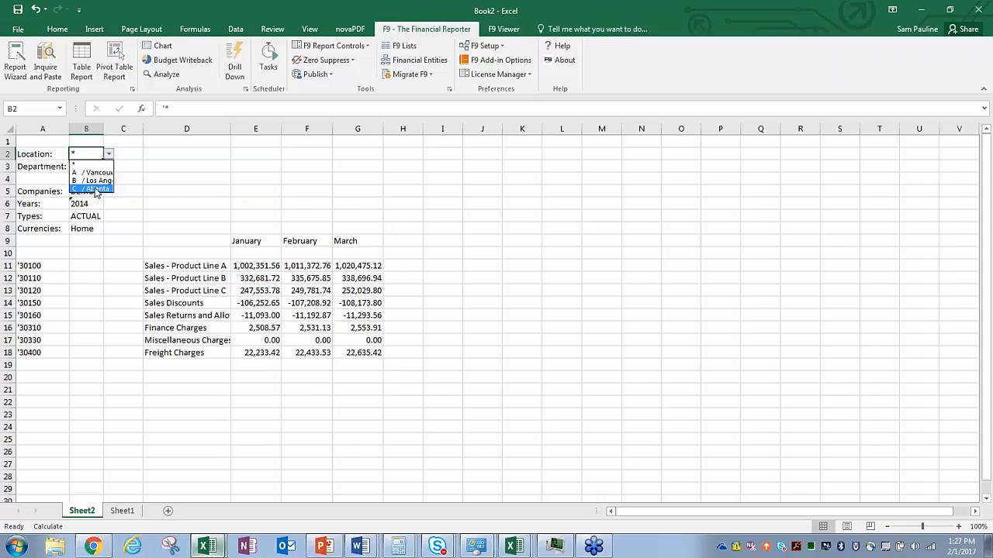
pyautogui.click(82, 162)
# Step: Via F9 Control List, replace * with B (Los Angeles) and C (Atlanta) in Location
pyautogui.rightClick(81, 154)
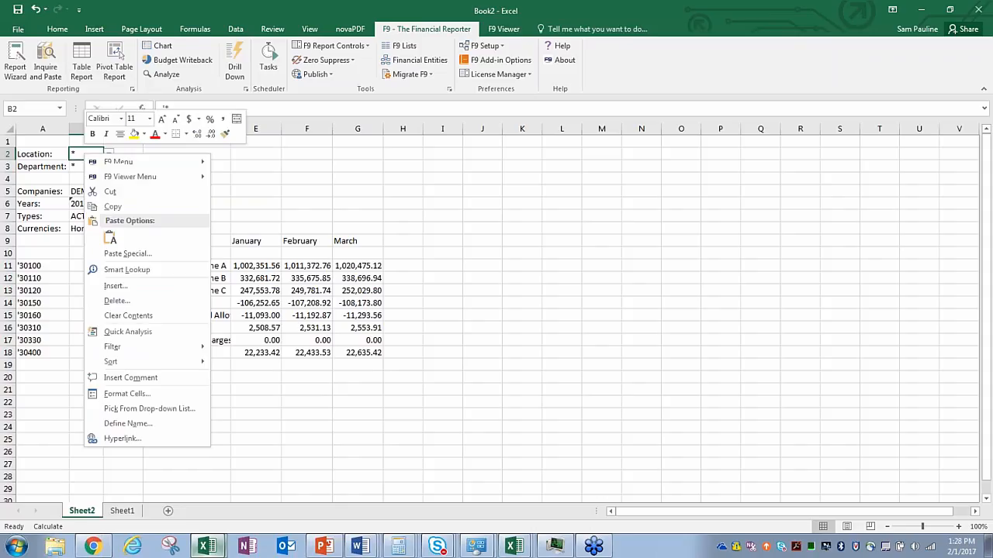
pyautogui.moveTo(110, 162)
pyautogui.click(253, 163)
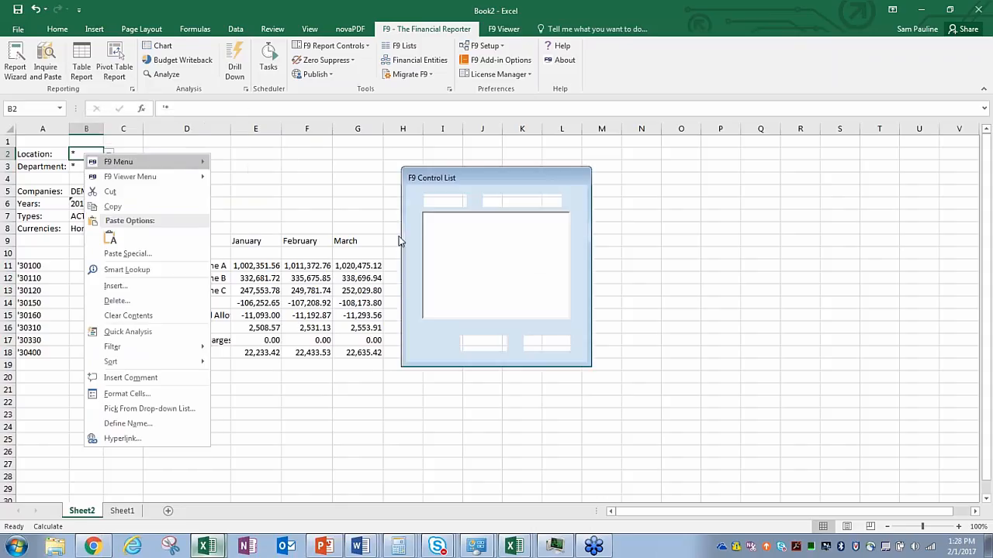
pyautogui.click(427, 220)
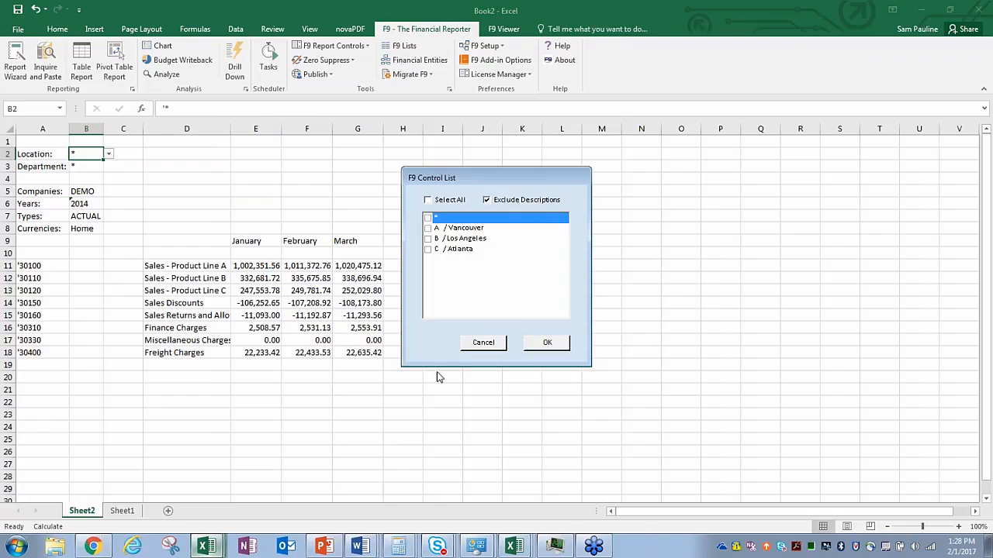
pyautogui.click(428, 238)
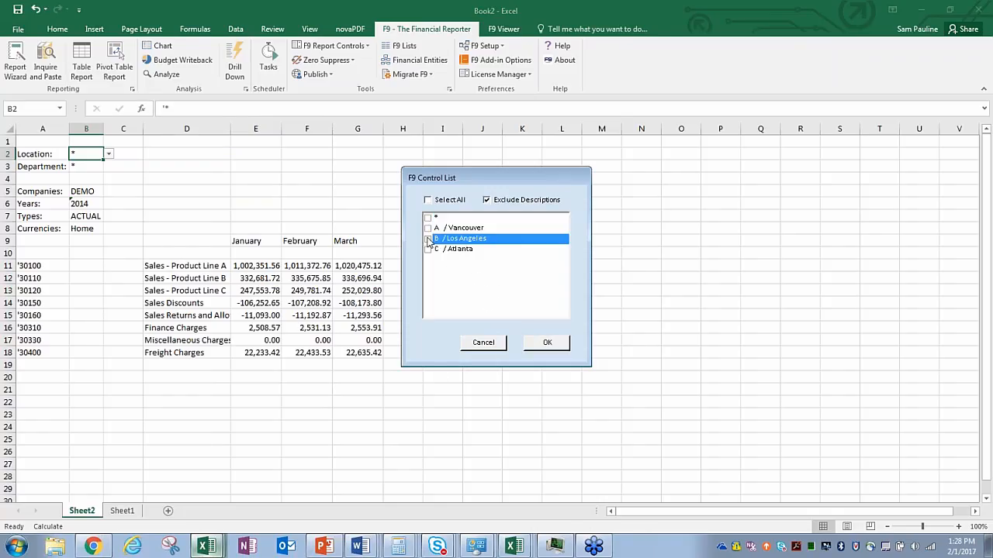
pyautogui.click(429, 250)
pyautogui.click(546, 342)
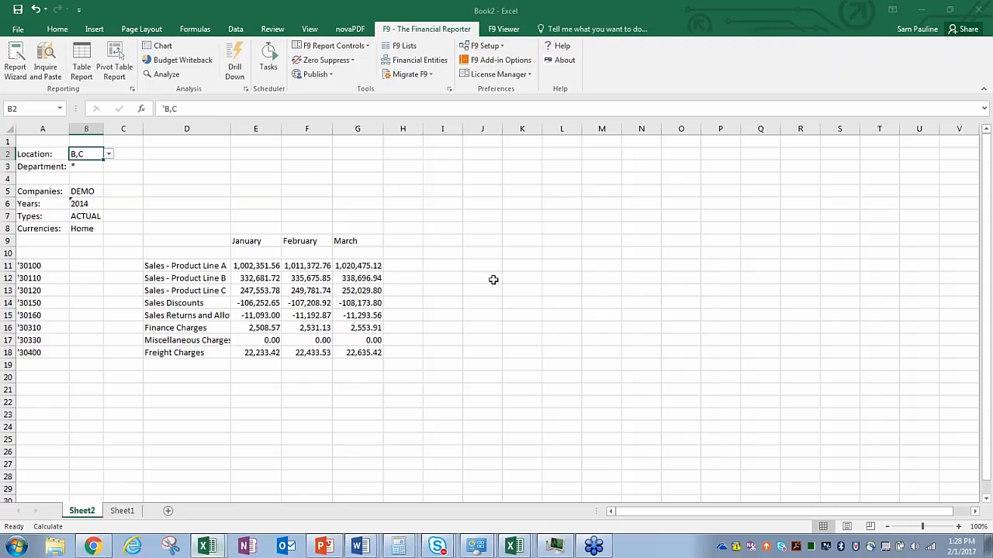
pyautogui.click(184, 179)
pyautogui.click(90, 191)
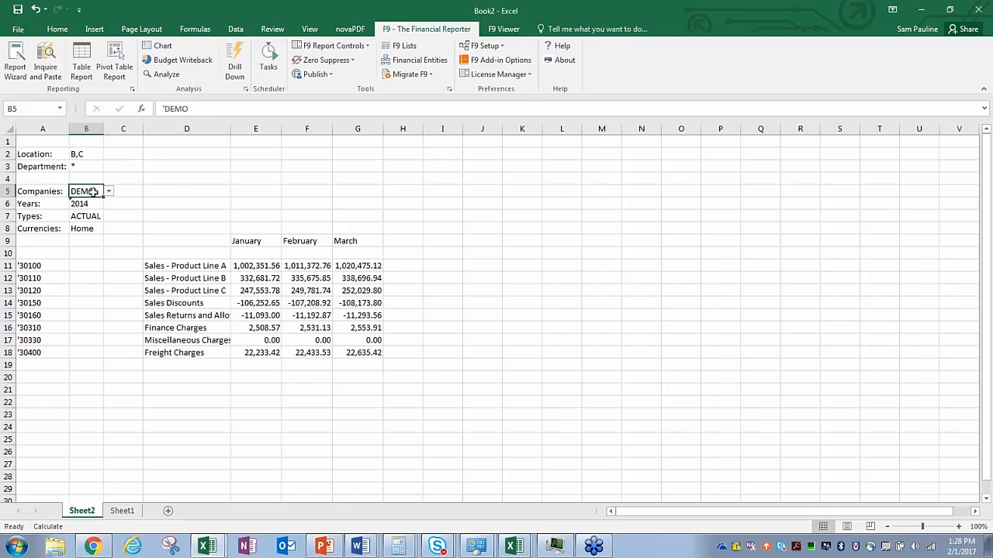
# Step: Add demo2 to the Companies criterion via F9 Control List and recalculate
pyautogui.rightClick(93, 192)
pyautogui.click(302, 190)
pyautogui.click(108, 192)
pyautogui.click(90, 191)
pyautogui.rightClick(87, 191)
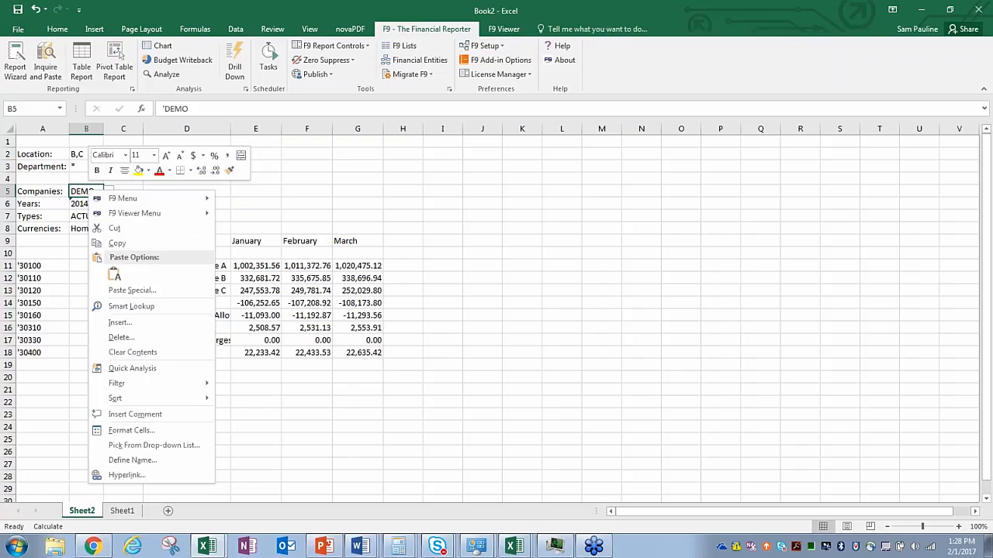
pyautogui.moveTo(183, 199)
pyautogui.click(232, 199)
pyautogui.click(428, 228)
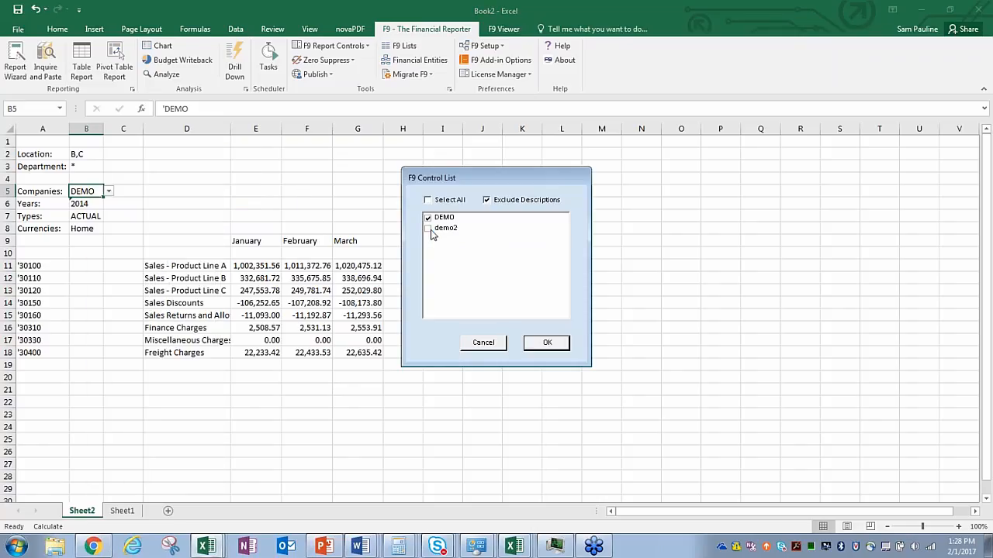
pyautogui.click(547, 342)
pyautogui.click(227, 191)
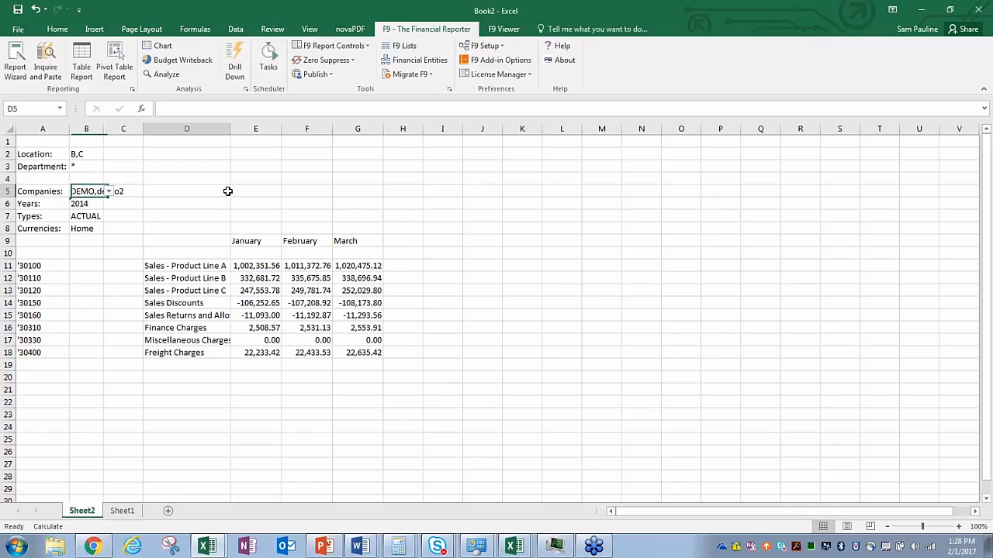
pyautogui.click(250, 203)
pyautogui.press('F9')
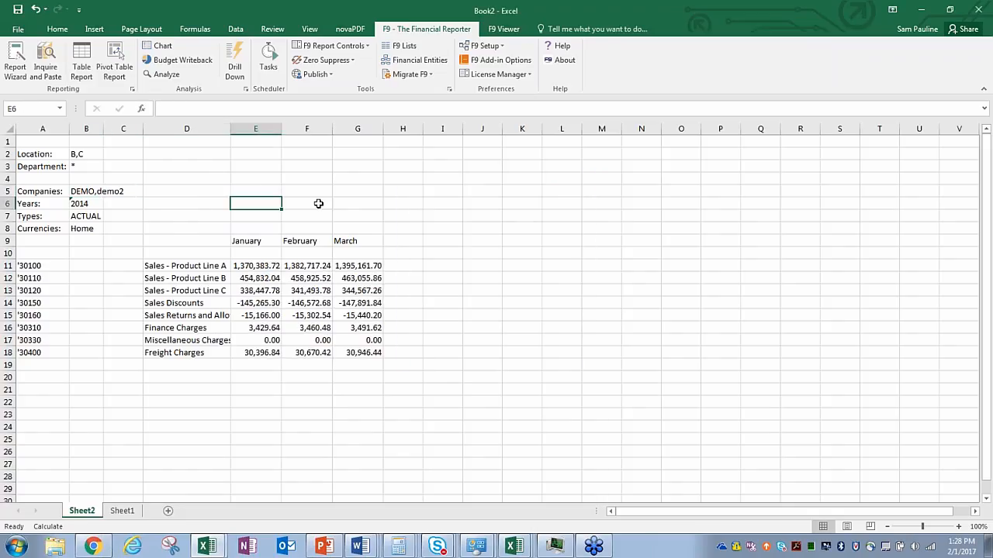
# Step: Reset Companies to DEMO only and Location to *, then recalculate with F9
pyautogui.click(87, 191)
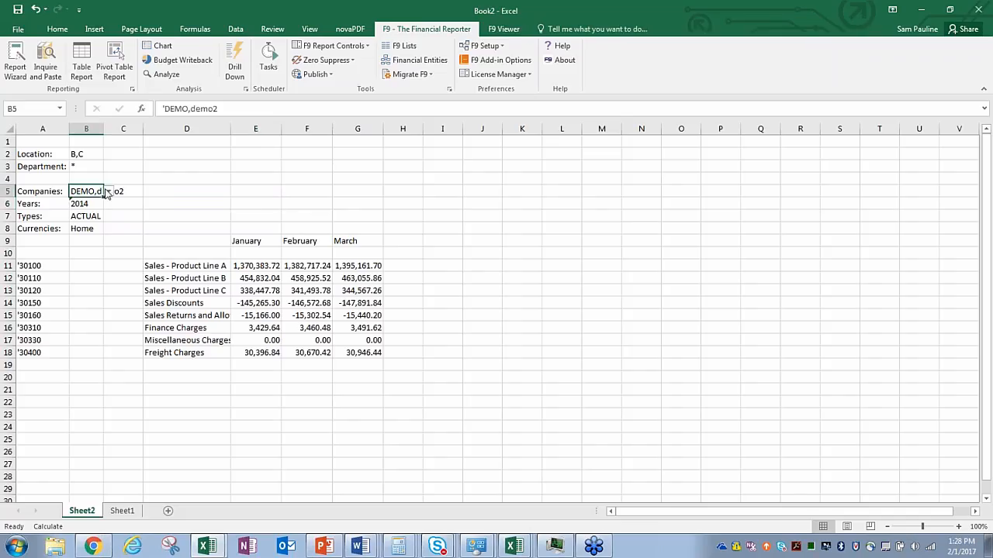
pyautogui.click(108, 192)
pyautogui.click(81, 199)
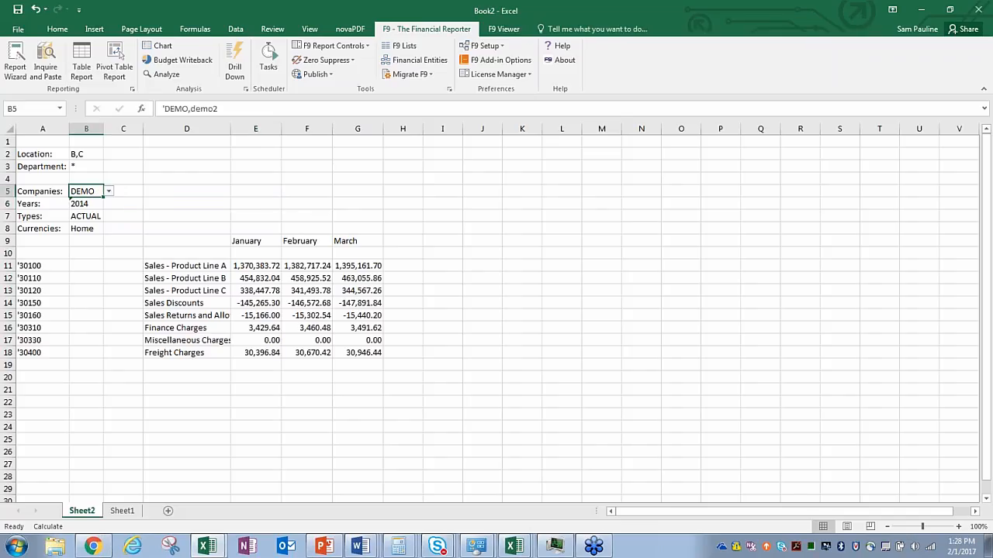
pyautogui.click(82, 155)
pyautogui.click(109, 159)
pyautogui.click(81, 165)
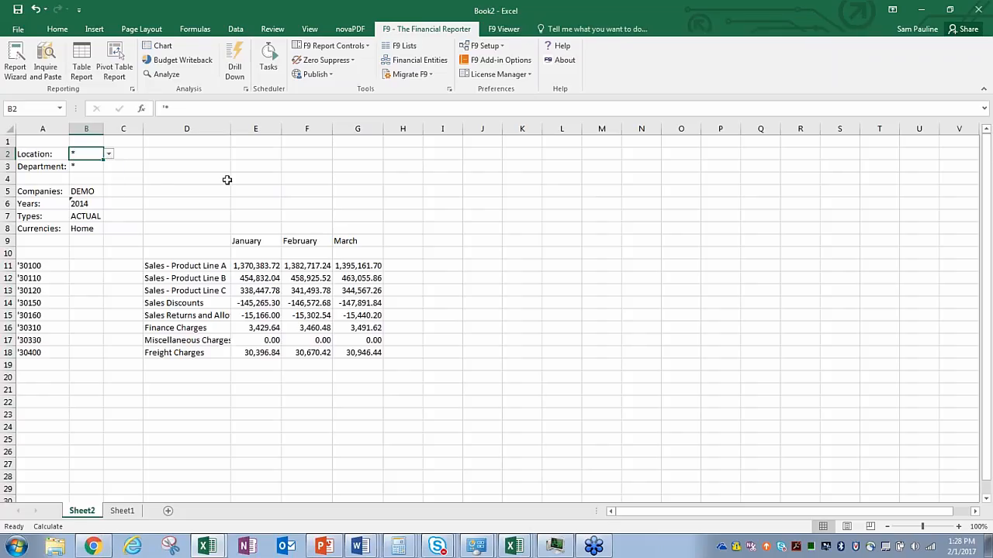
pyautogui.click(256, 194)
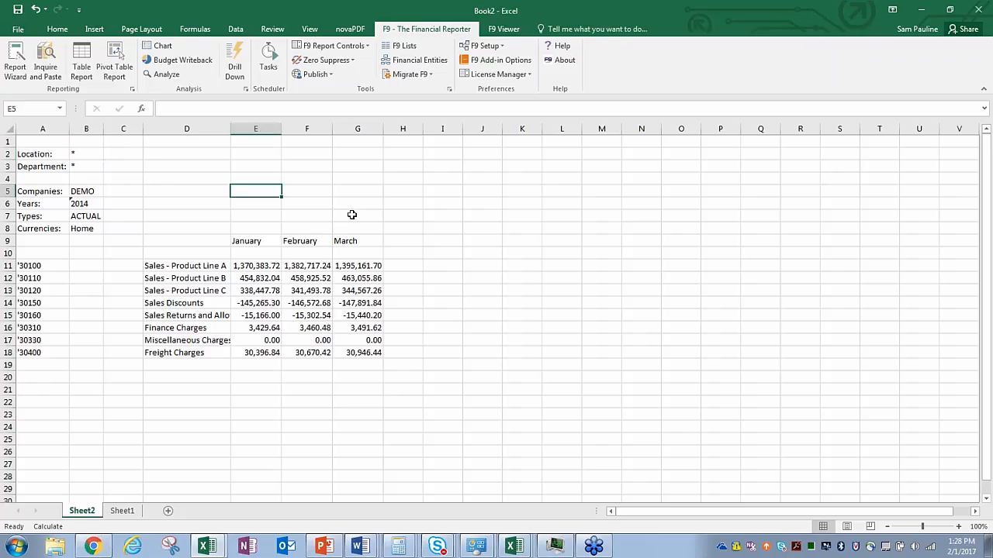
pyautogui.press('F9')
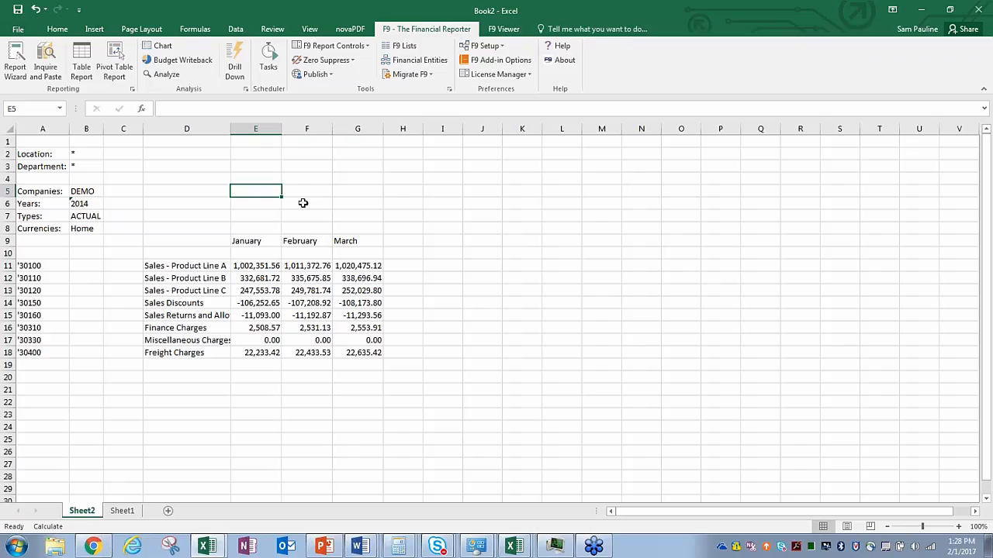
# Step: Select account cell A11 once the report shows DEMO's January–March figures
pyautogui.click(52, 266)
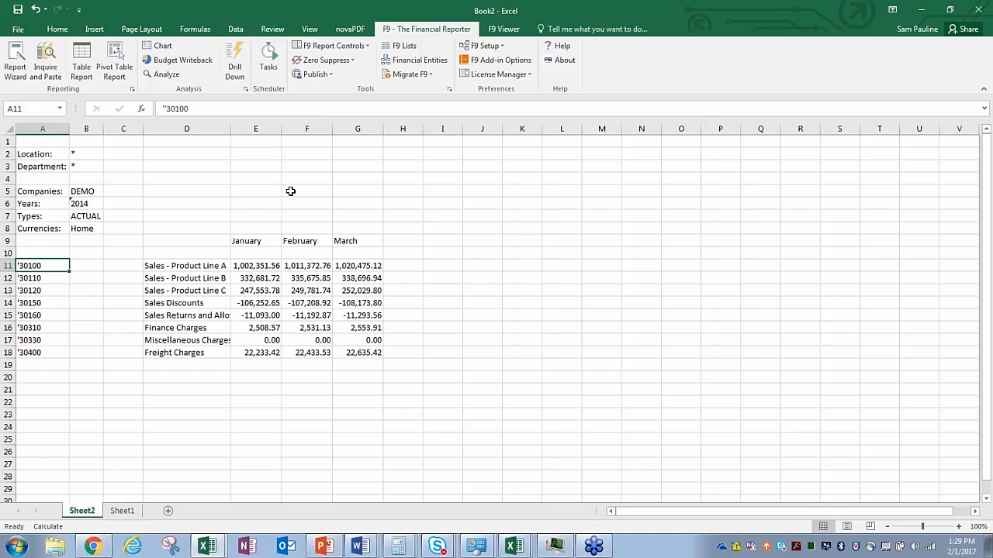
# Step: Change the first account code in A11 to the wildcard '30*
pyautogui.doubleClick(45, 266)
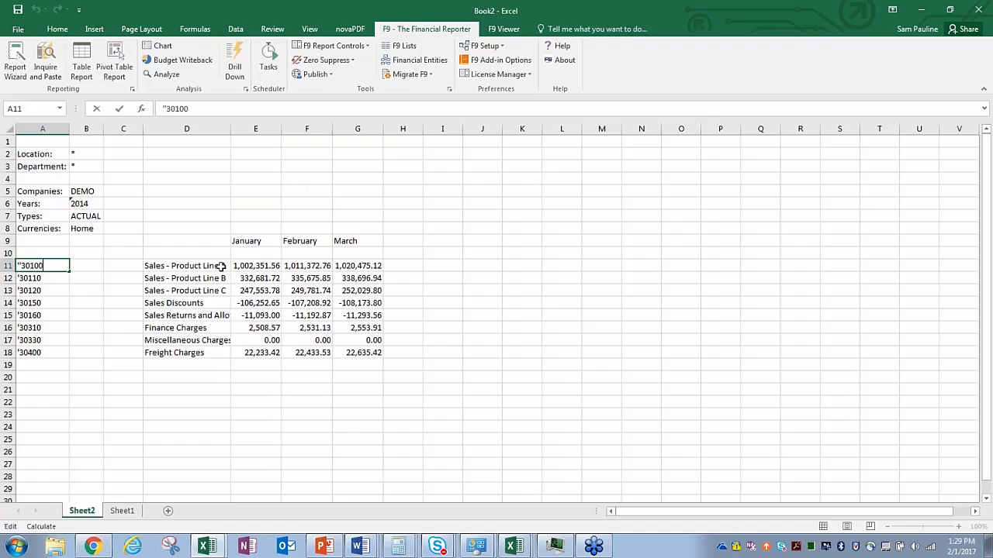
pyautogui.press('BackSpace')
pyautogui.press('BackSpace')
pyautogui.click(184, 211)
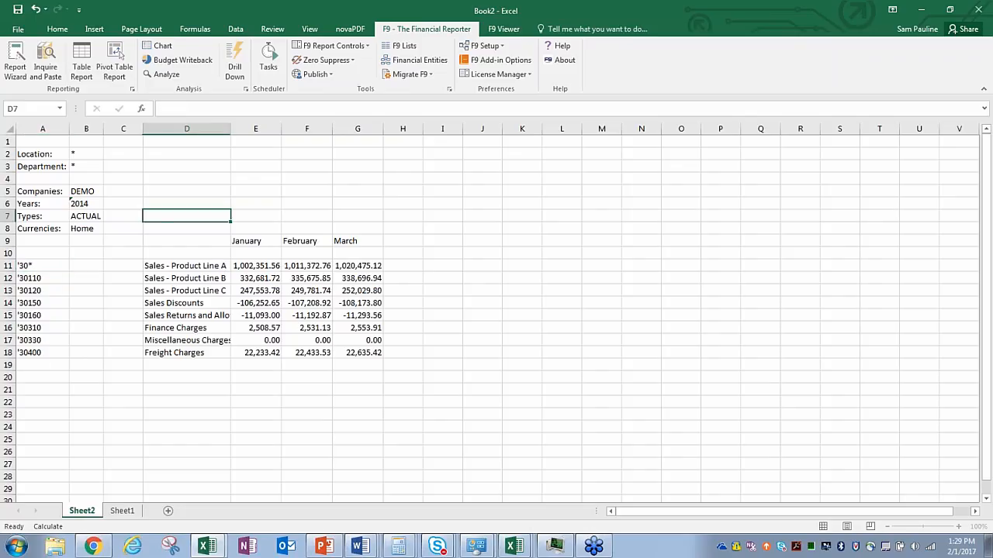
pyautogui.click(50, 265)
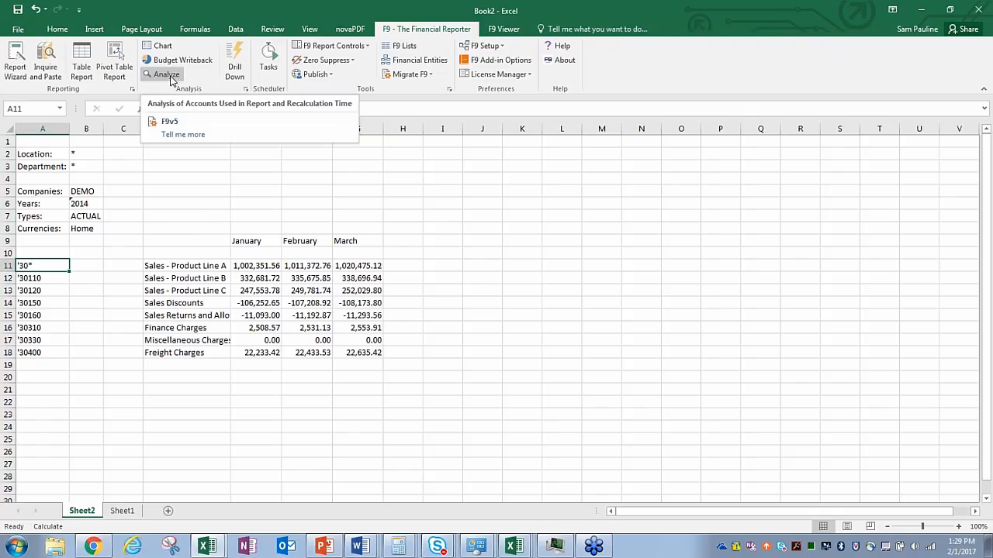
# Step: Run F9 Analyze Now to list the accounts Sheet2 uses on a new Sheet4
pyautogui.click(170, 76)
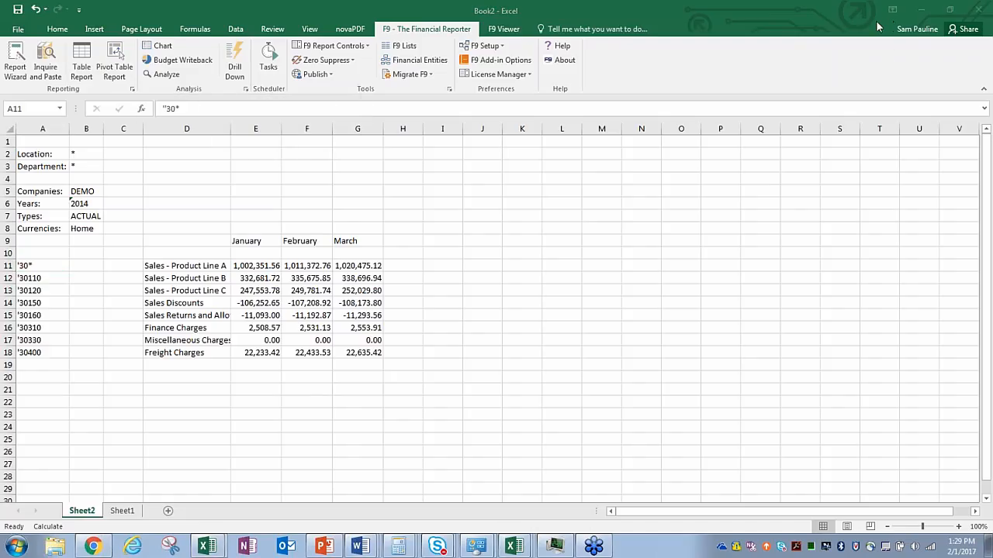
pyautogui.click(166, 76)
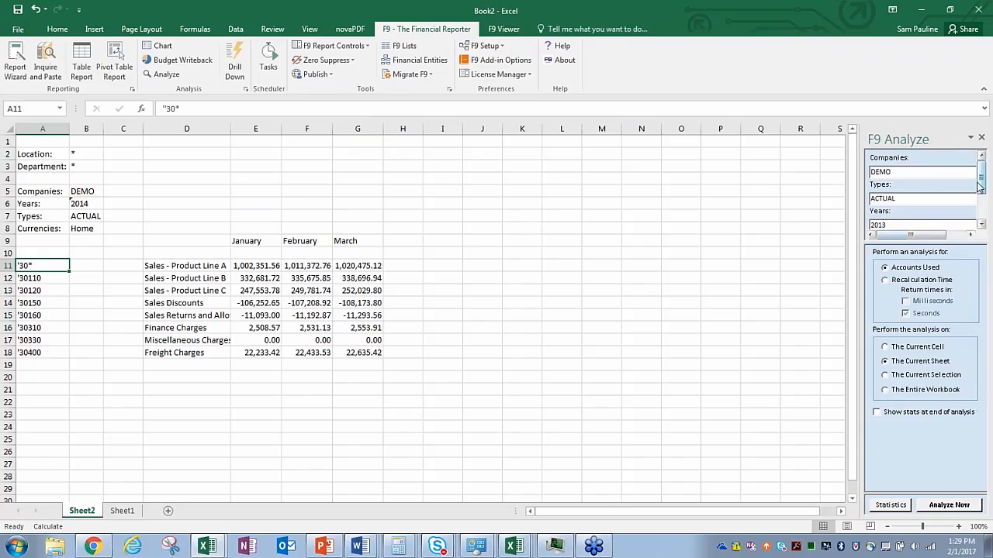
pyautogui.moveTo(982, 180); pyautogui.dragTo(982, 216)
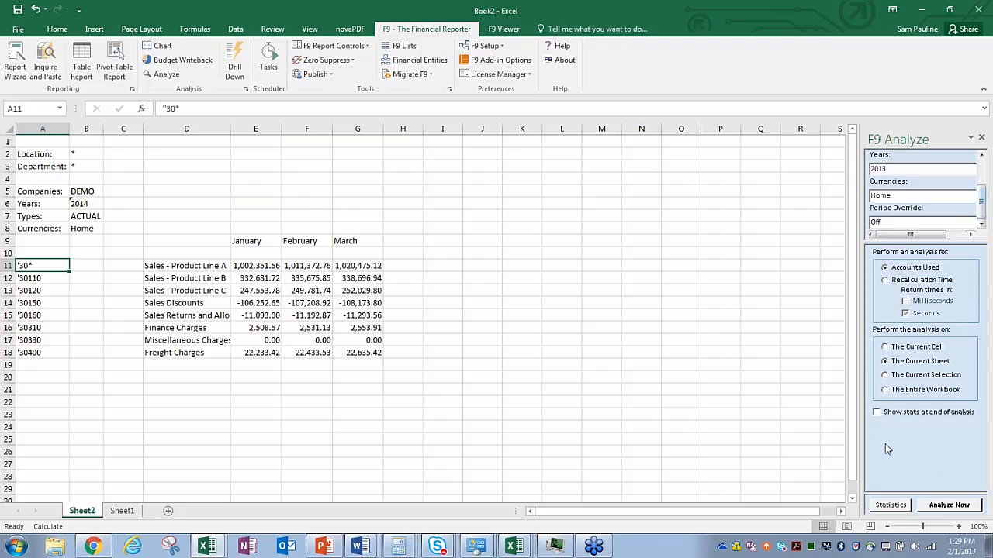
pyautogui.click(951, 505)
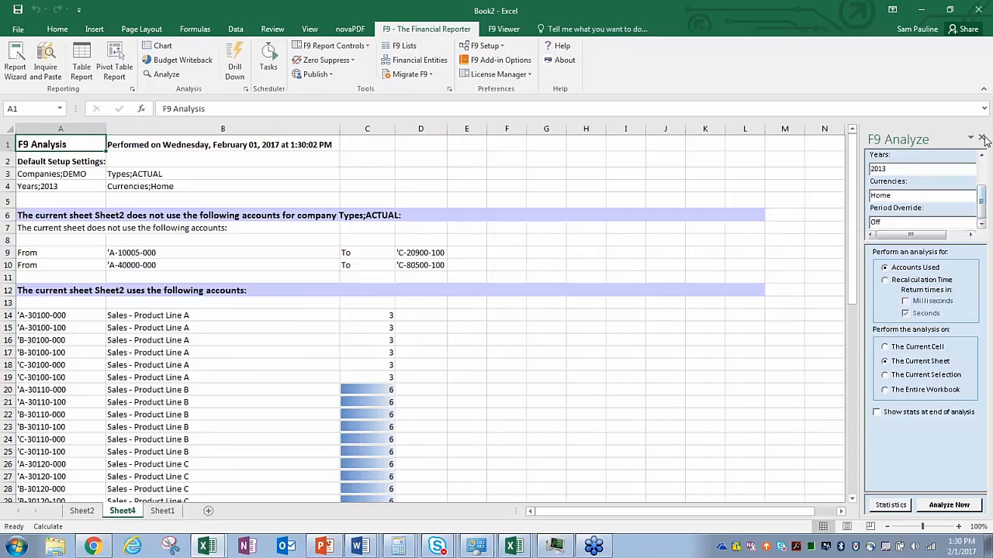
# Step: Close the Analyze pane and scroll through Sheet4's used-account counts and unused ranges
pyautogui.click(982, 138)
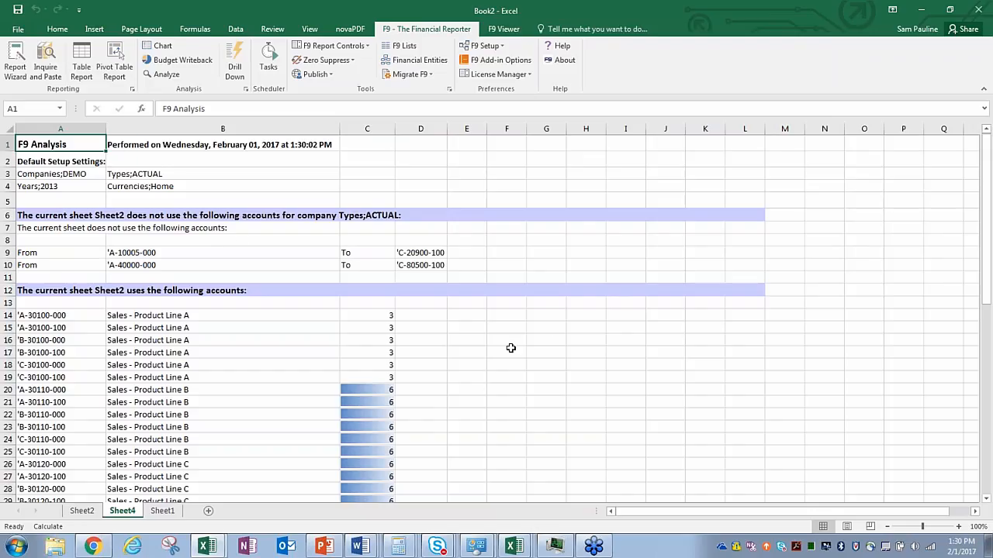
pyautogui.click(493, 364)
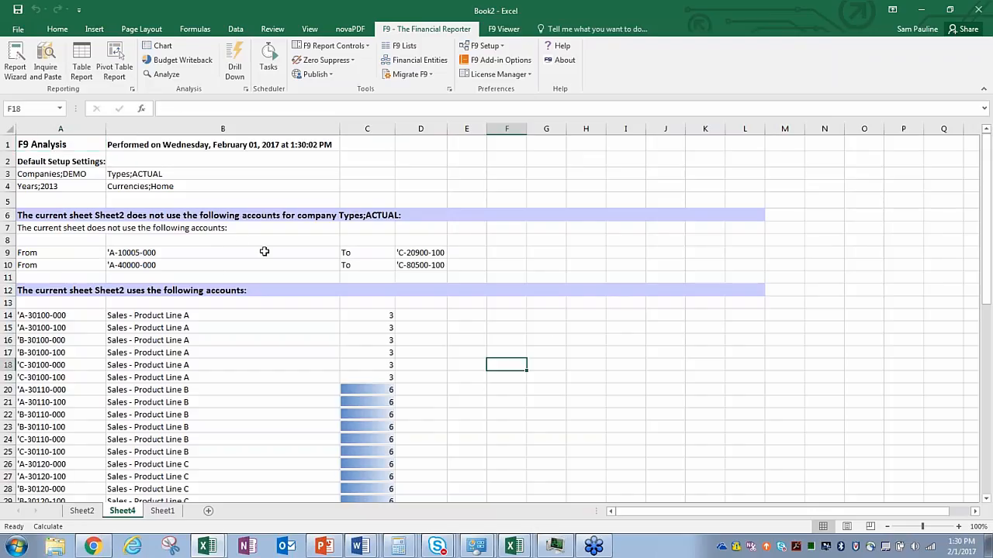
pyautogui.scroll(-4, 233, 233)
pyautogui.scroll(4, 202, 213)
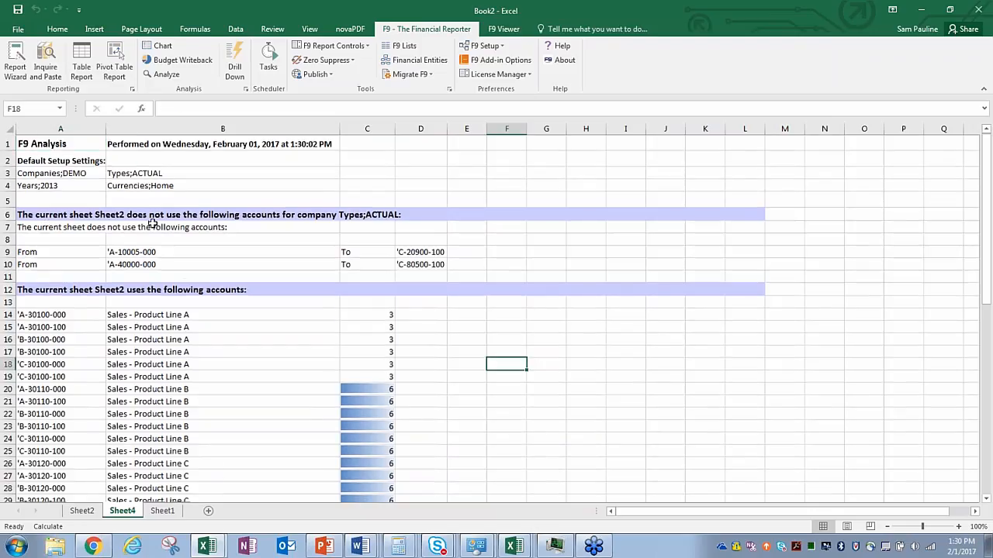
pyautogui.scroll(-12, 206, 243)
pyautogui.scroll(7, 264, 279)
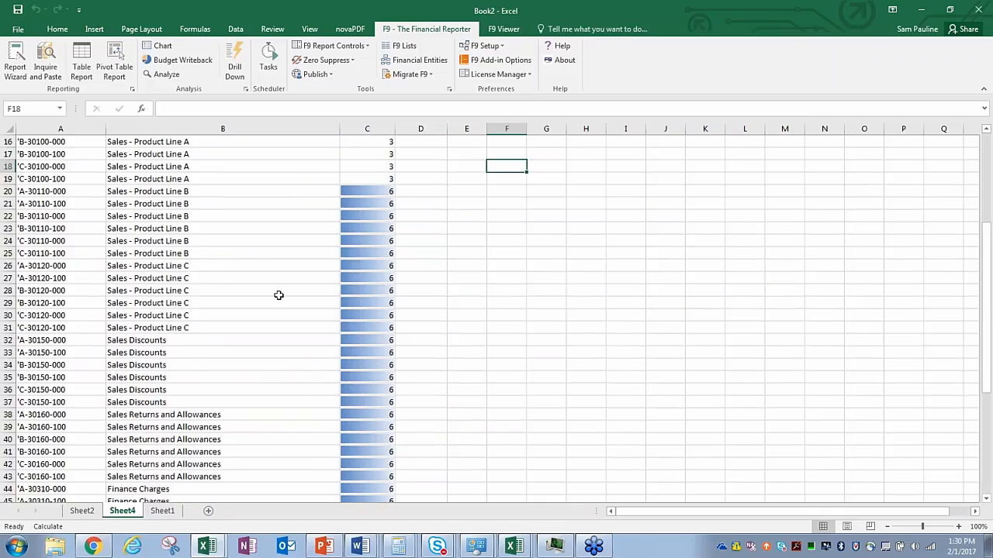
pyautogui.scroll(5, 278, 295)
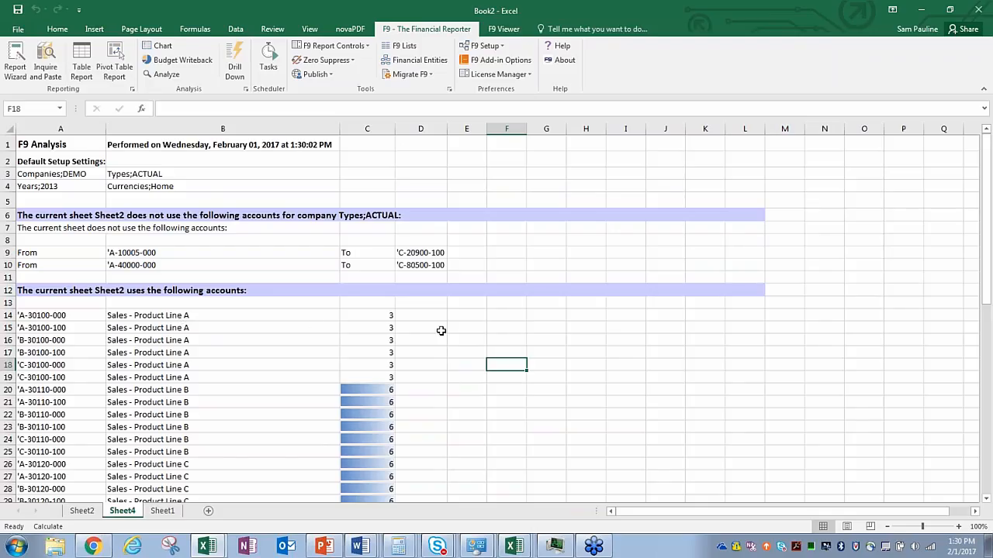
pyautogui.scroll(-15, 440, 330)
pyautogui.scroll(9, 381, 295)
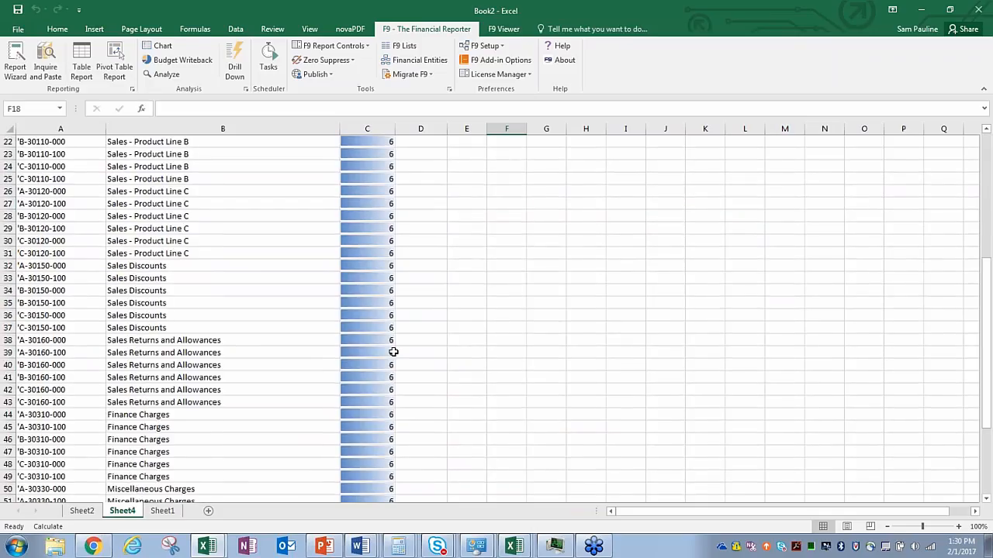
pyautogui.scroll(4, 394, 352)
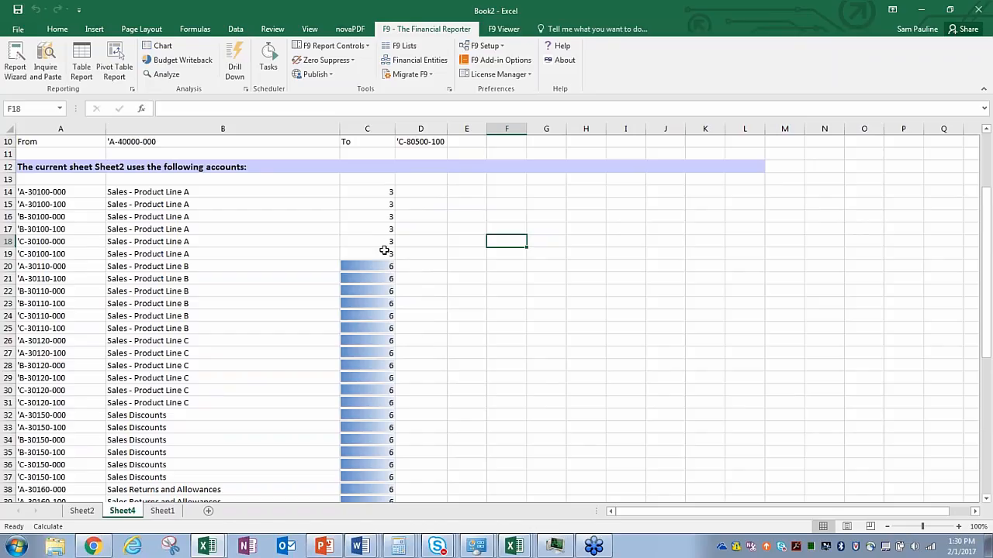
# Step: On Sheet2, restore the A11 account code to '30100
pyautogui.click(81, 511)
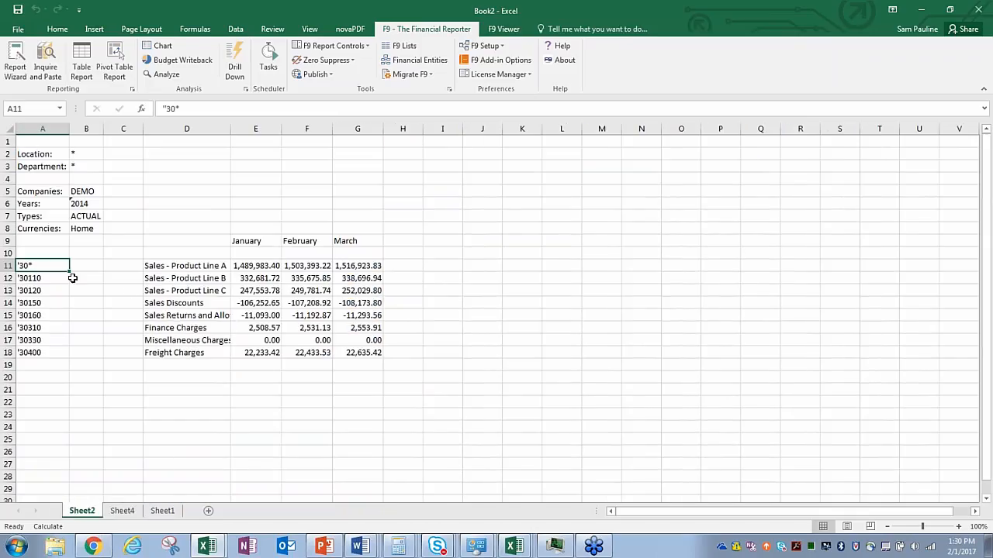
pyautogui.doubleClick(45, 266)
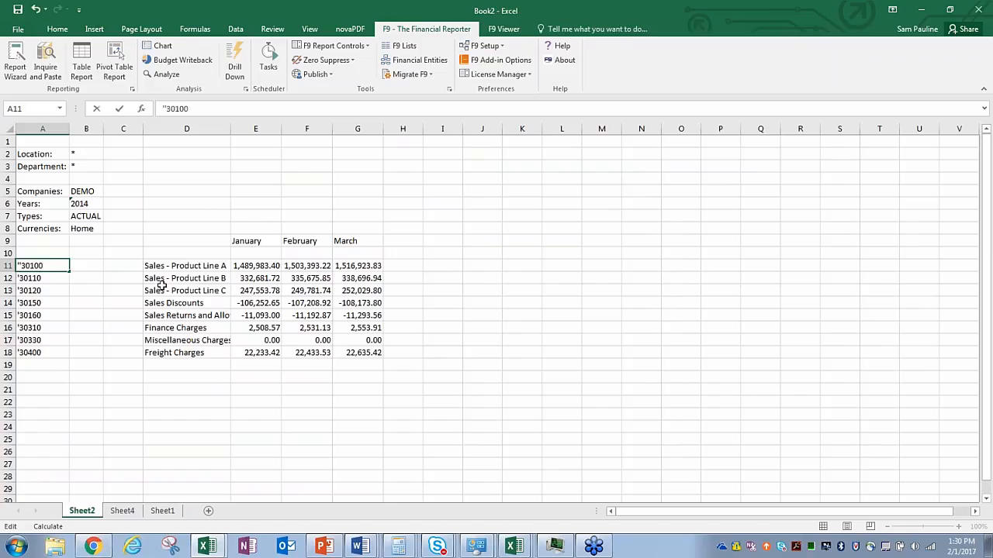
pyautogui.click(271, 200)
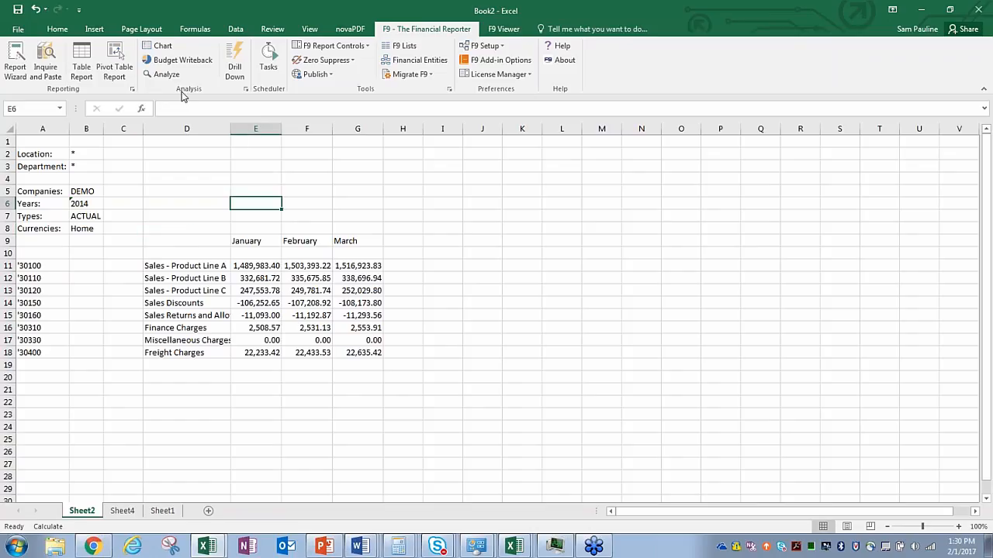
# Step: Rerun F9 Analyze Now into a new Sheet5, review it, then return to Sheet2
pyautogui.click(163, 73)
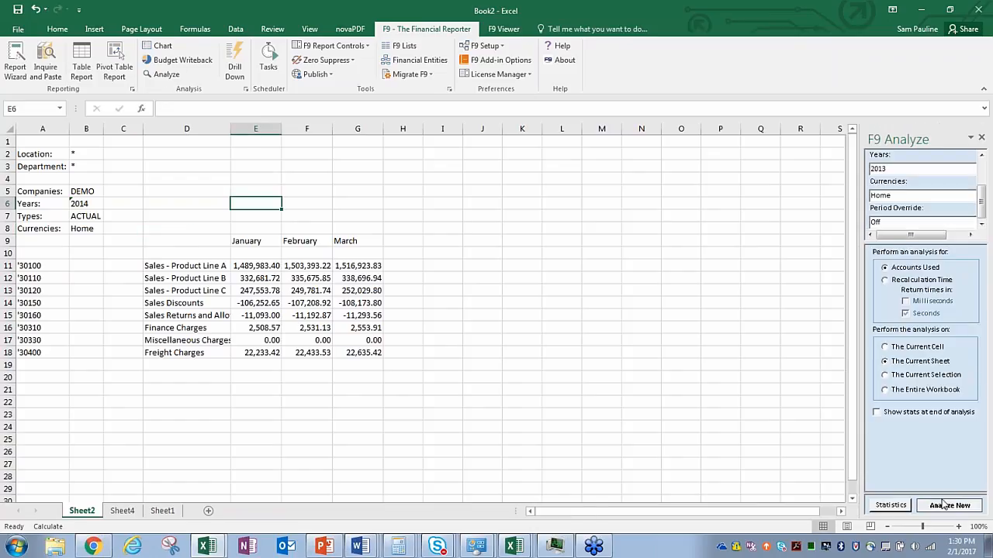
pyautogui.click(948, 505)
pyautogui.click(982, 138)
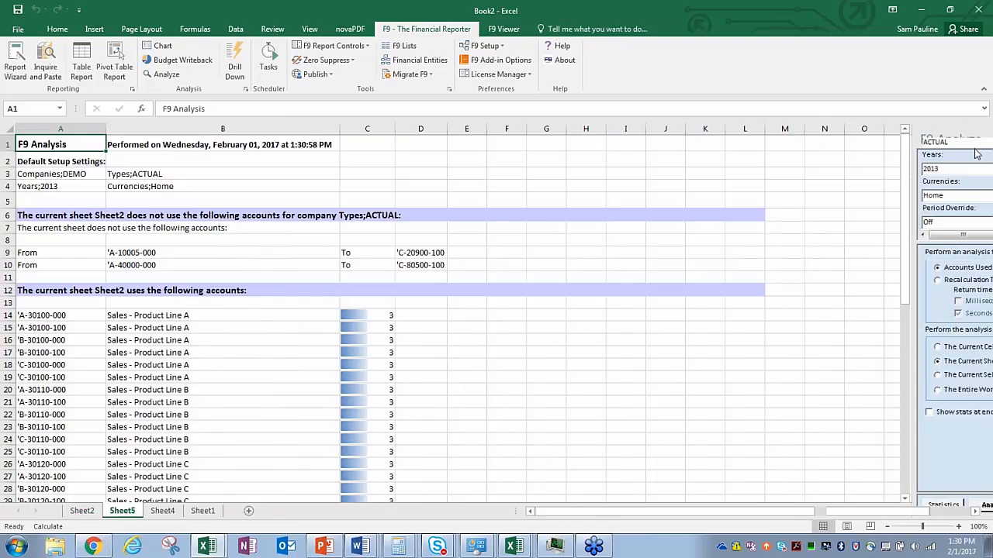
pyautogui.click(457, 366)
pyautogui.scroll(-11, 460, 348)
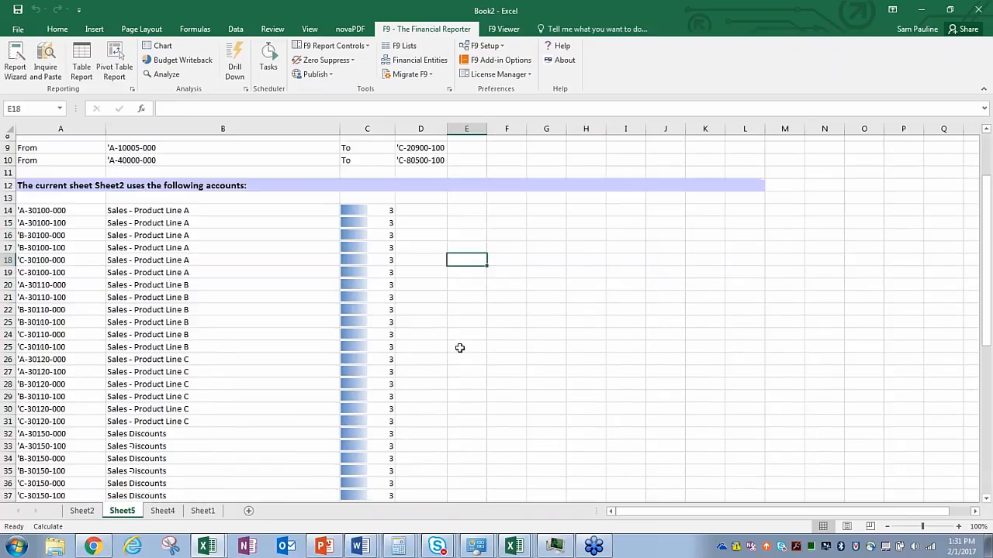
pyautogui.scroll(11, 455, 342)
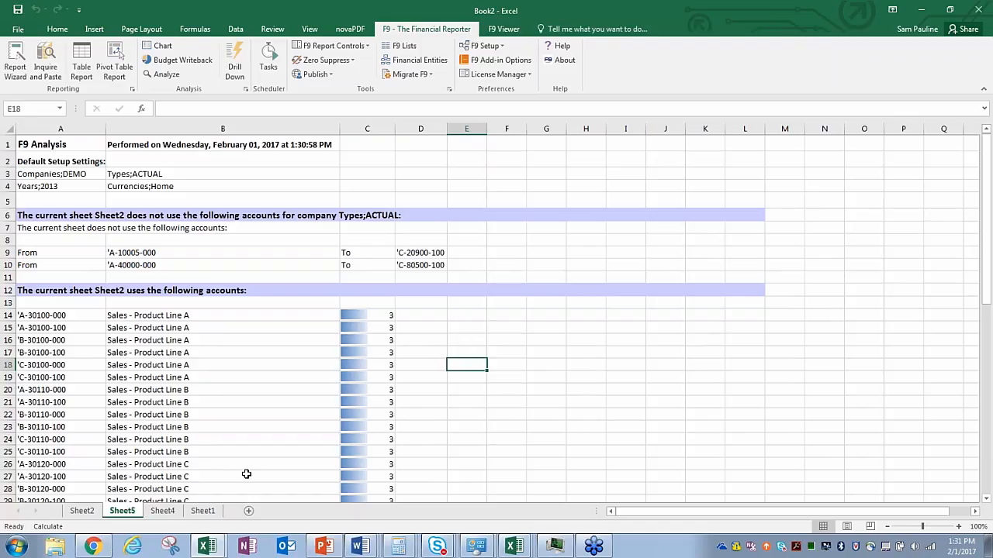
pyautogui.click(87, 514)
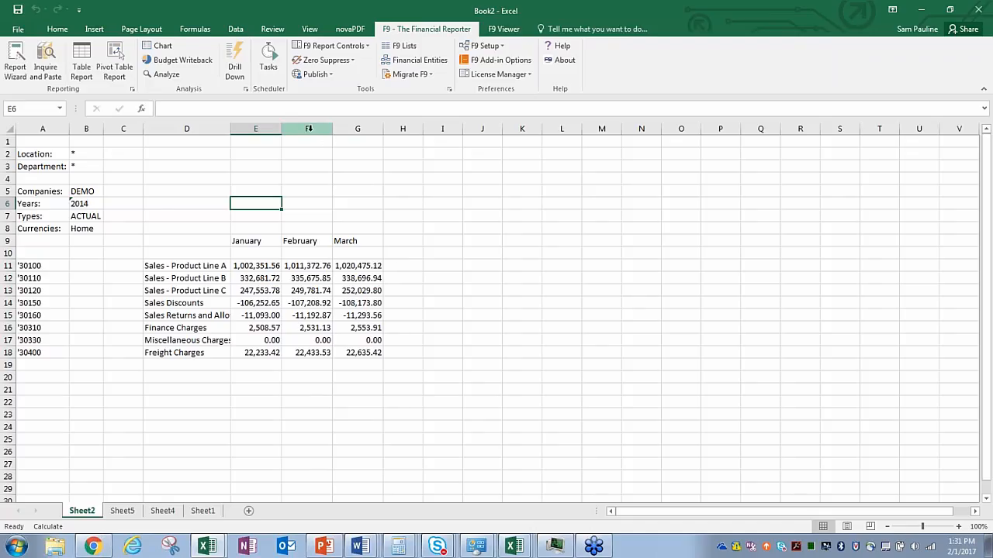
# Step: Delete columns F and G holding the February and March balances
pyautogui.moveTo(308, 129); pyautogui.dragTo(350, 130)
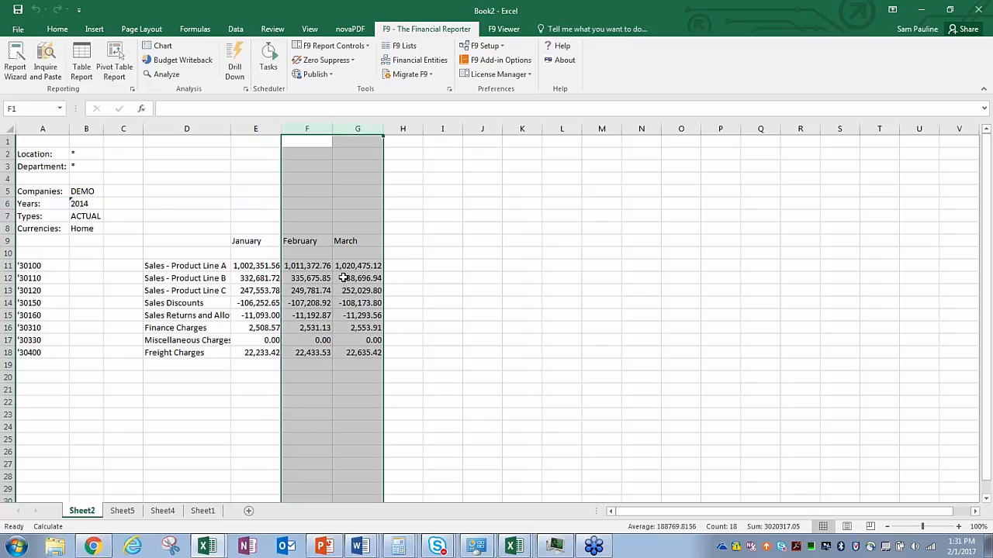
pyautogui.rightClick(342, 278)
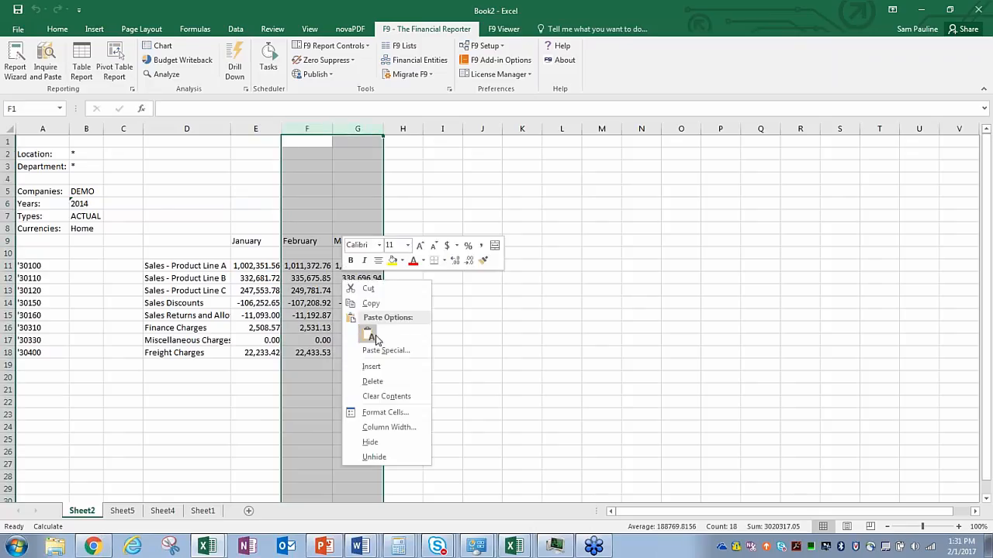
pyautogui.click(376, 383)
pyautogui.click(420, 277)
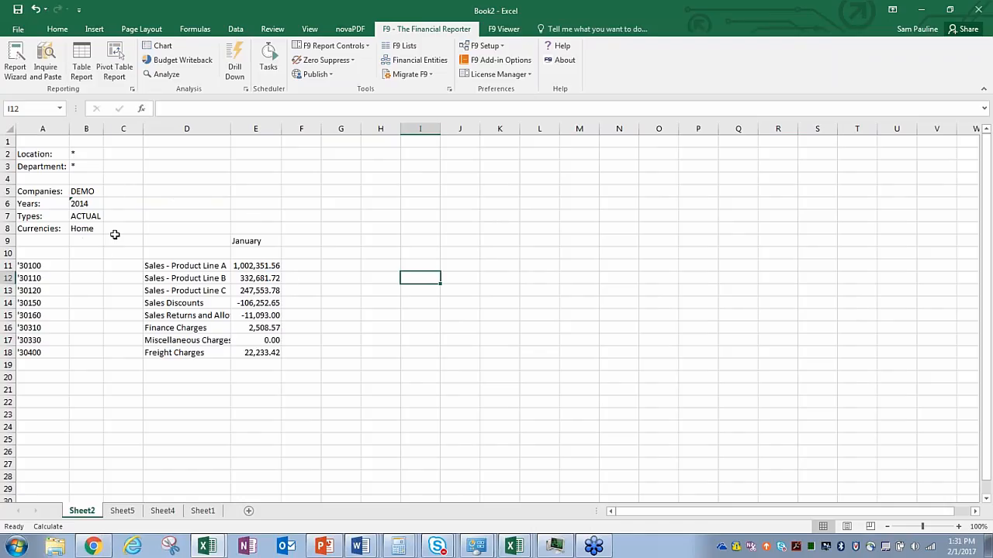
# Step: Move January from E9 to B9 and label A9 'Period:'
pyautogui.rightClick(245, 240)
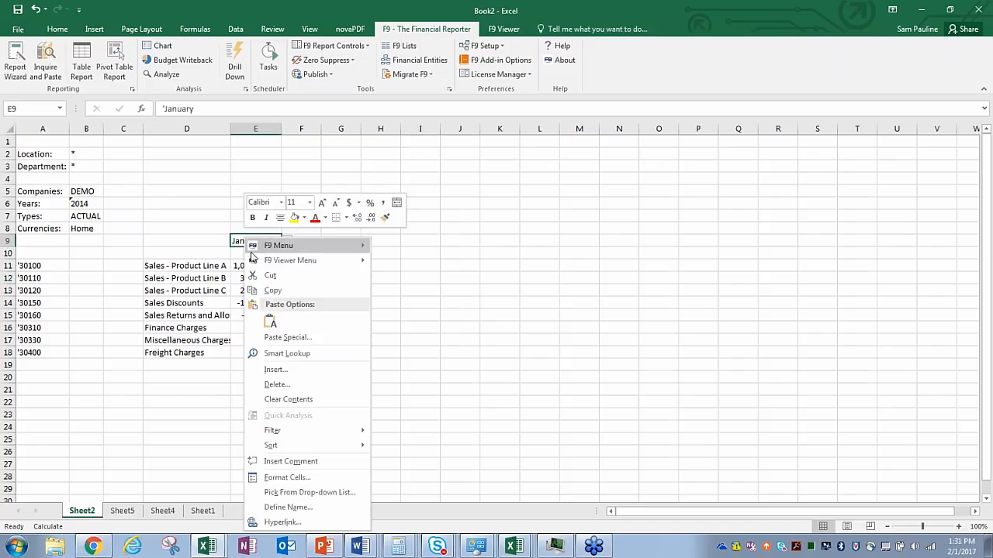
pyautogui.click(270, 290)
pyautogui.click(92, 242)
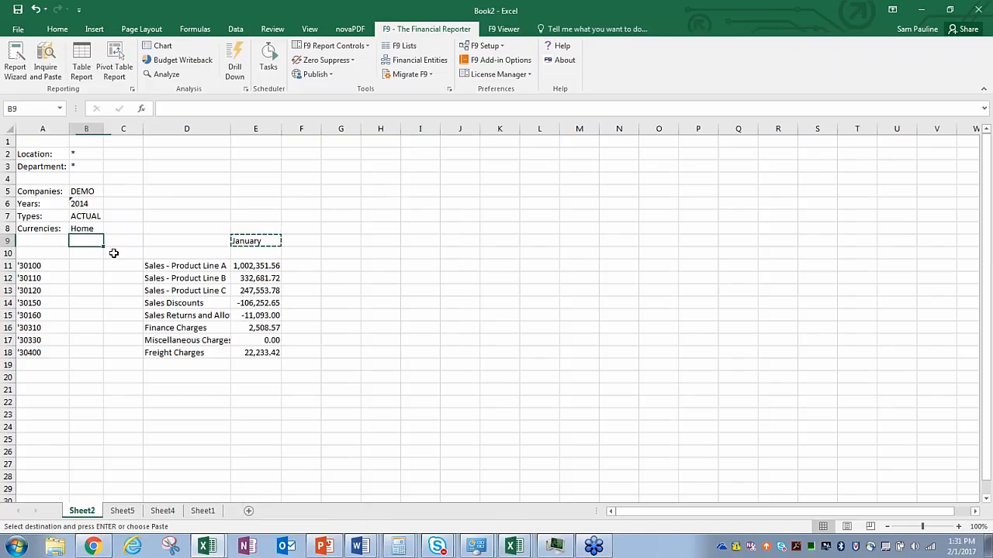
pyautogui.press('Return')
pyautogui.click(45, 240)
pyautogui.write('Perio')
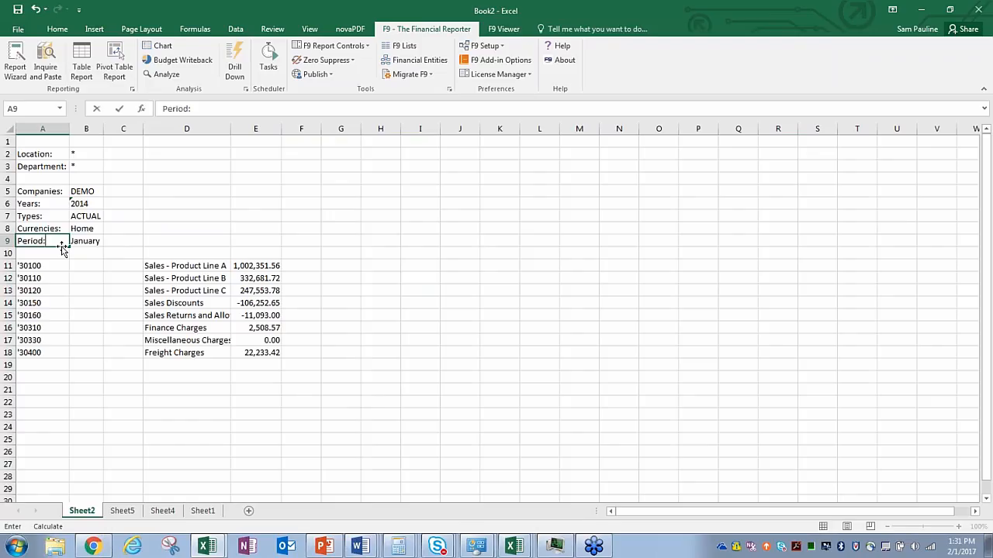
pyautogui.write('d:')
# Step: Move ACTUAL from B7 to E9, fill it into F9 and switch F9 to BUDGET
pyautogui.rightClick(87, 217)
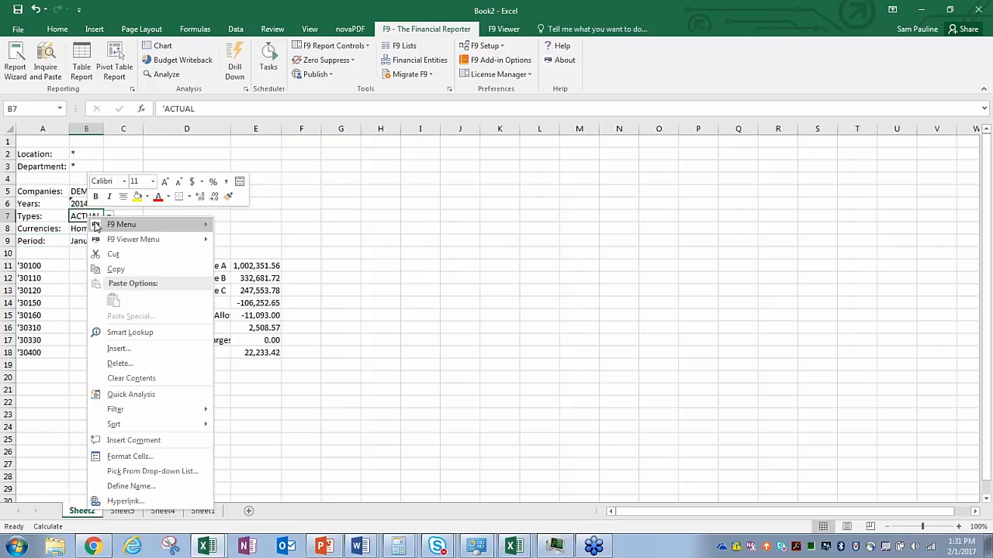
pyautogui.click(130, 255)
pyautogui.click(249, 240)
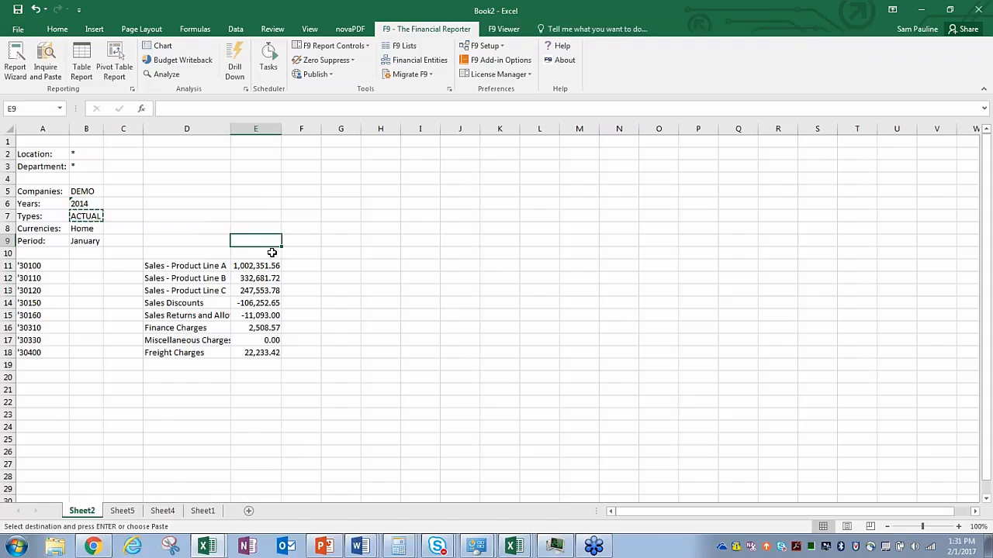
pyautogui.press('Return')
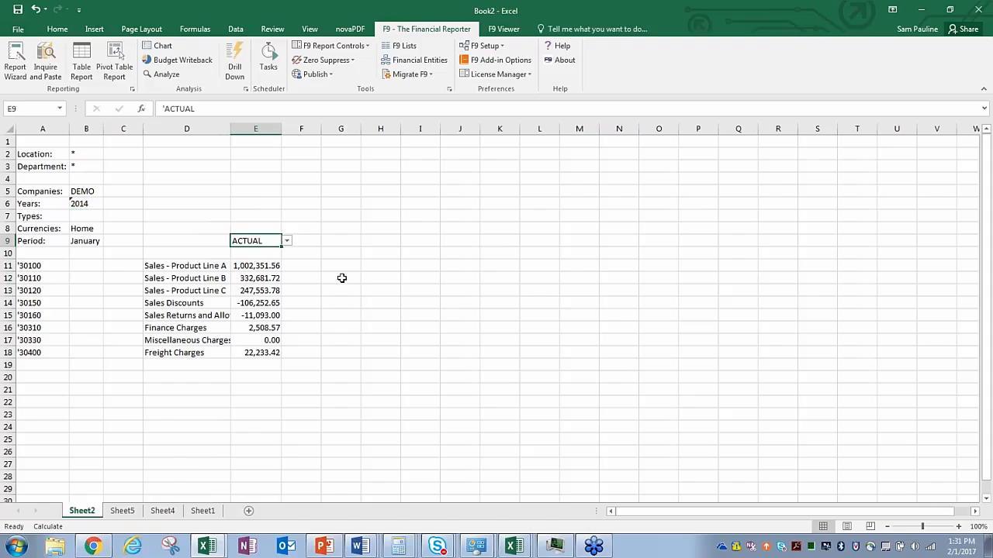
pyautogui.moveTo(282, 247); pyautogui.dragTo(322, 251)
pyautogui.click(314, 244)
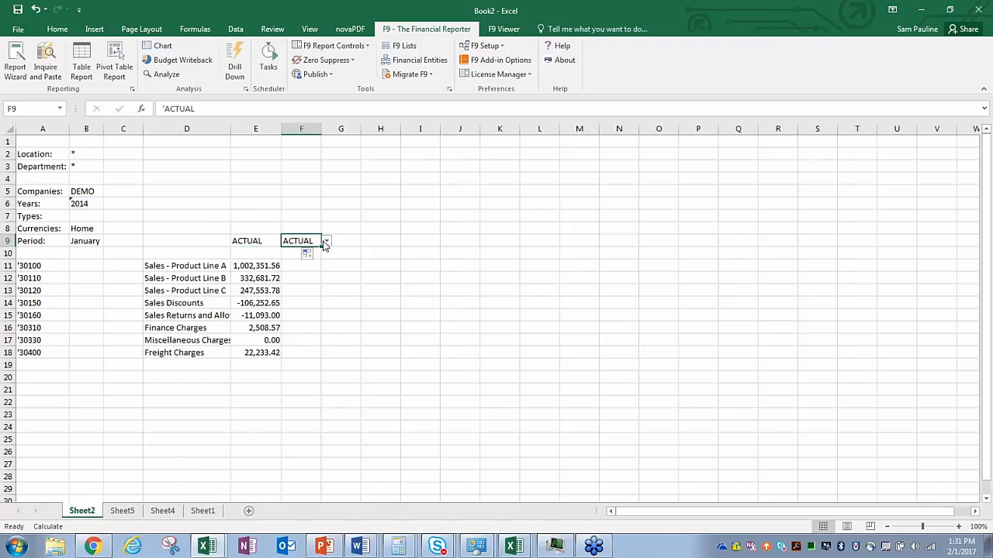
pyautogui.click(326, 241)
pyautogui.click(302, 259)
pyautogui.click(343, 277)
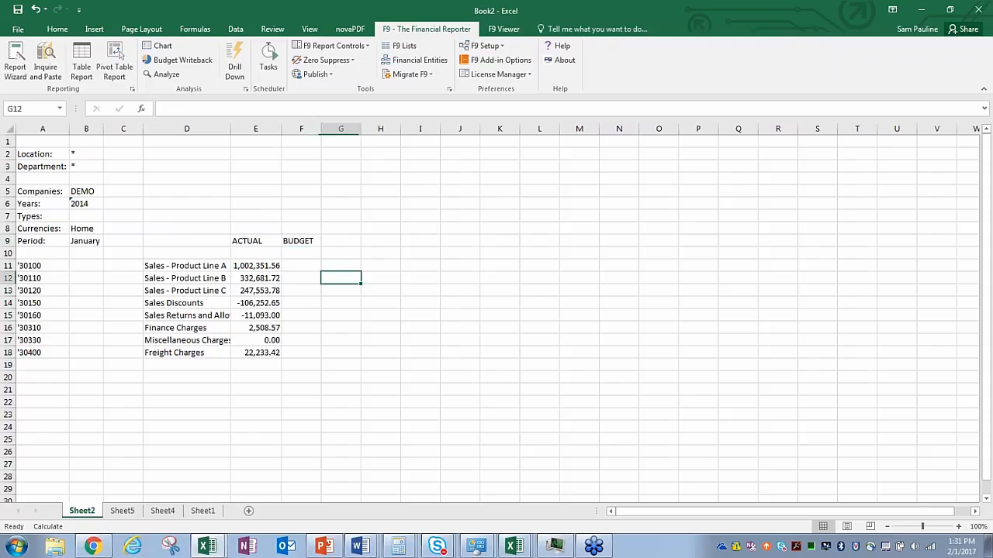
# Step: Fill E11's Product Line A formula into F11 and autofit column F
pyautogui.click(313, 128)
pyautogui.moveTo(321, 129); pyautogui.dragTo(315, 128)
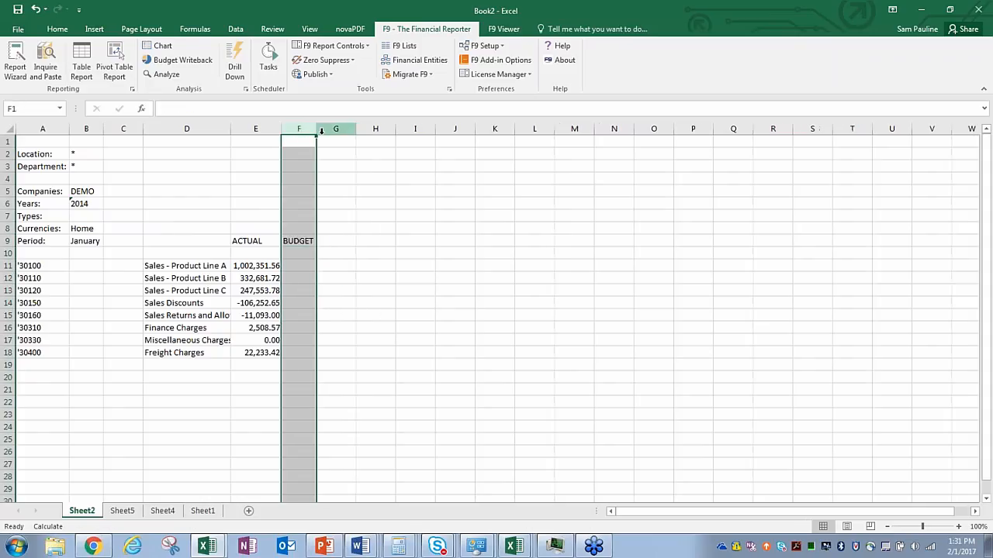
pyautogui.click(368, 290)
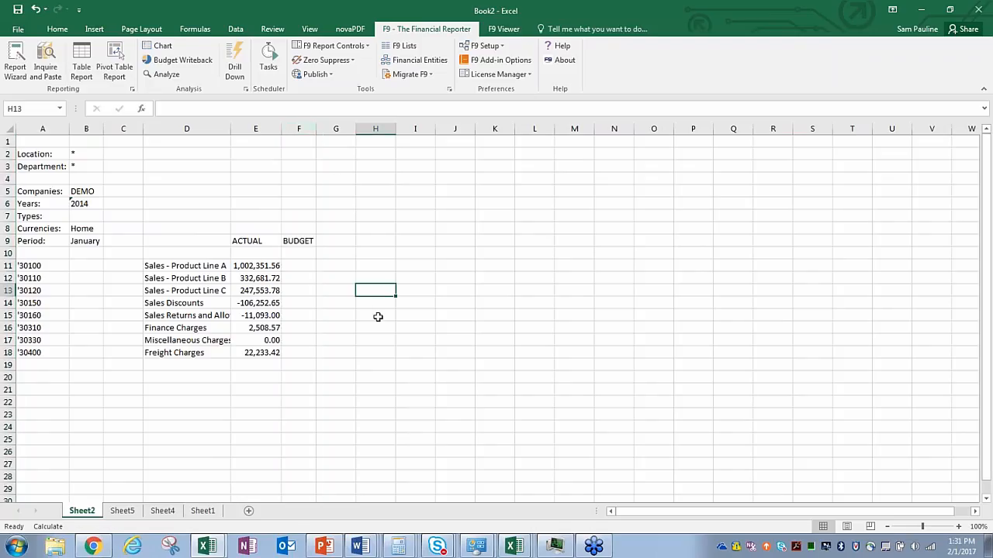
pyautogui.click(303, 266)
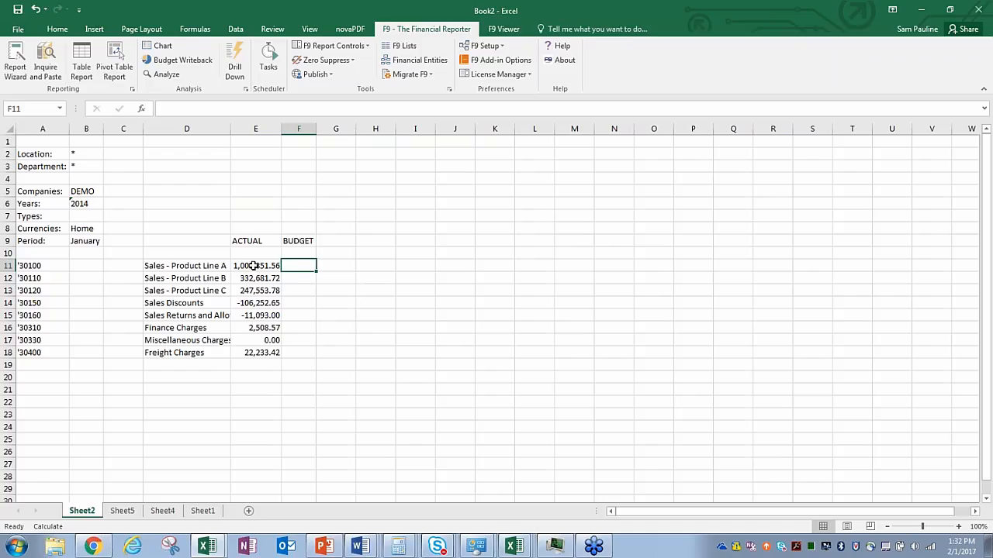
pyautogui.click(254, 266)
pyautogui.moveTo(280, 272); pyautogui.dragTo(306, 269)
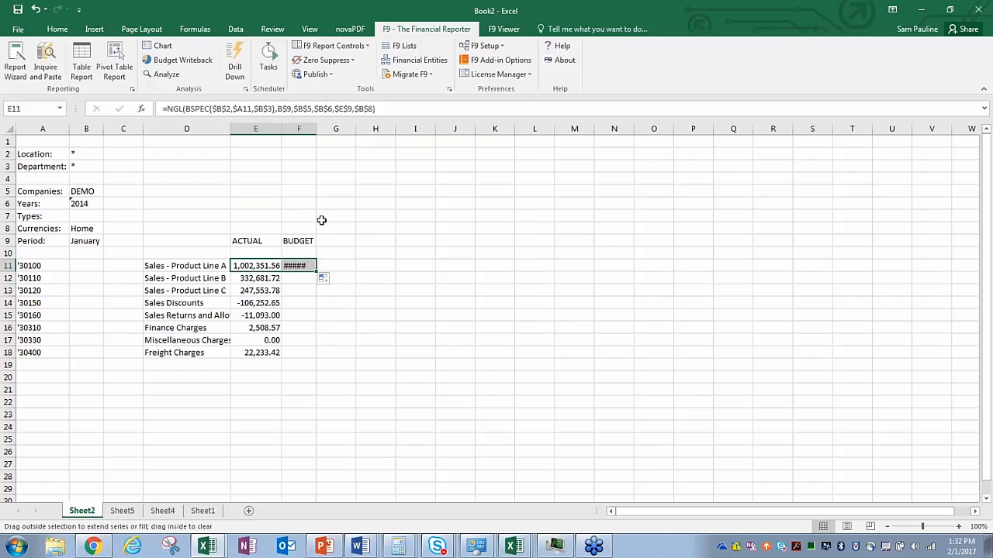
pyautogui.doubleClick(316, 130)
pyautogui.click(379, 292)
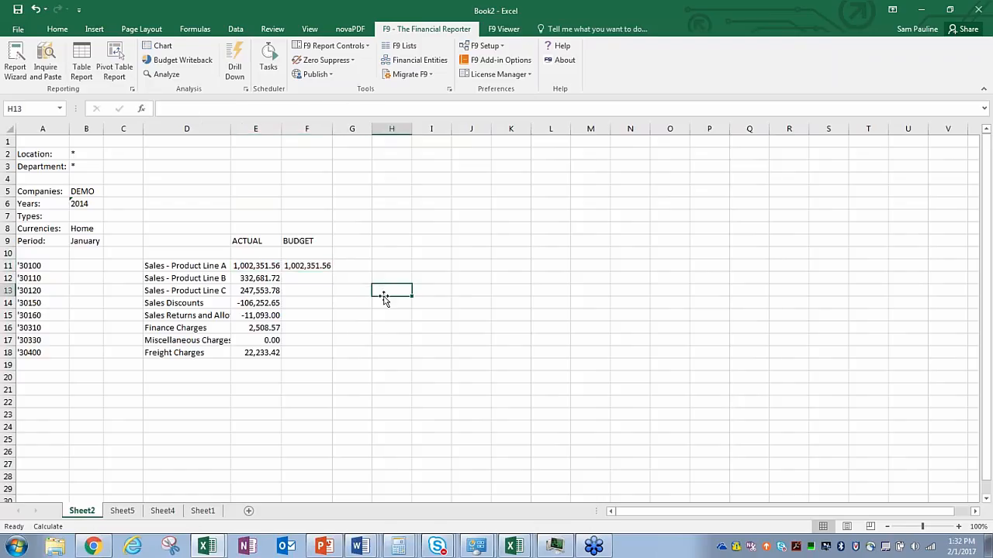
# Step: Change F11's C$9 period reference to $B$9
pyautogui.doubleClick(253, 266)
pyautogui.click(255, 265)
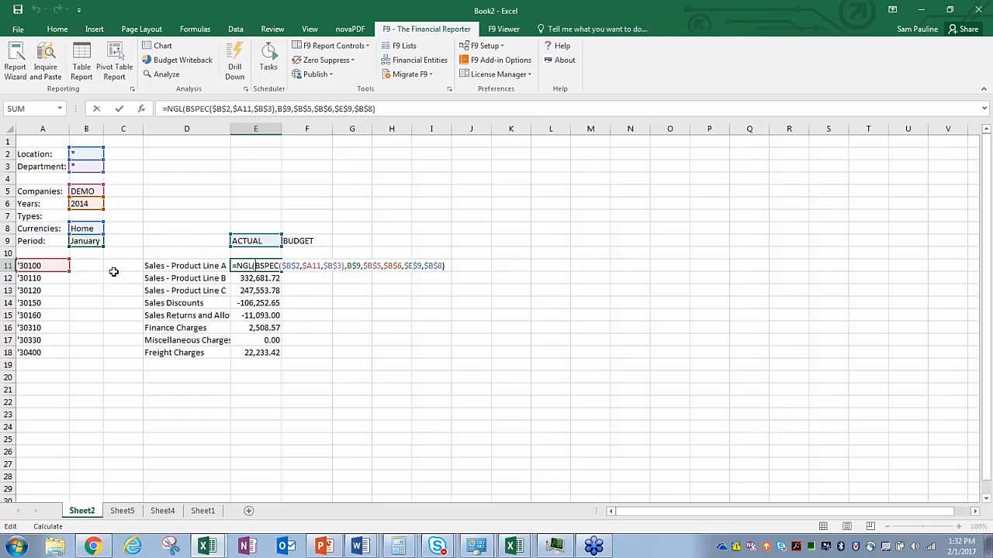
pyautogui.hotkey('ctrl', 'Return')
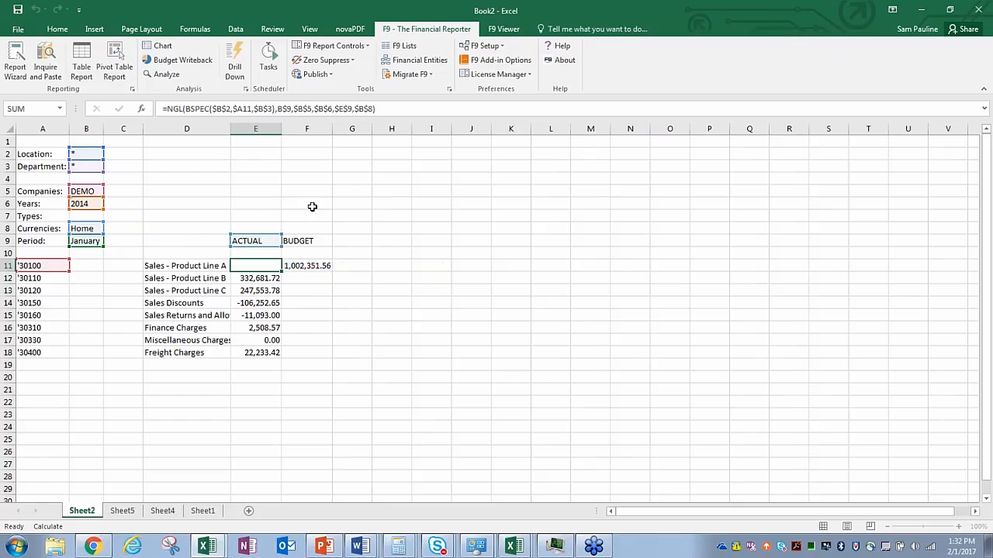
pyautogui.doubleClick(310, 265)
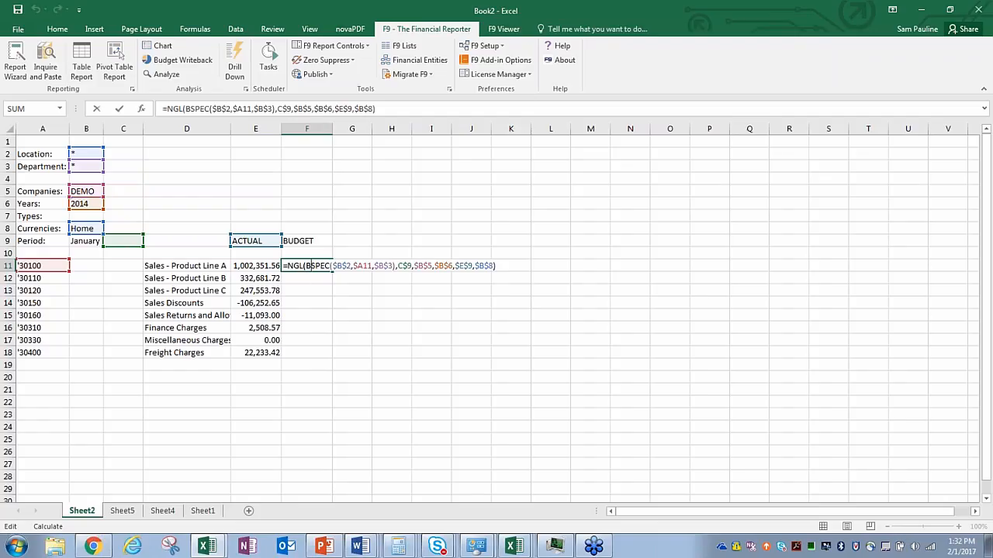
pyautogui.press('BackSpace')
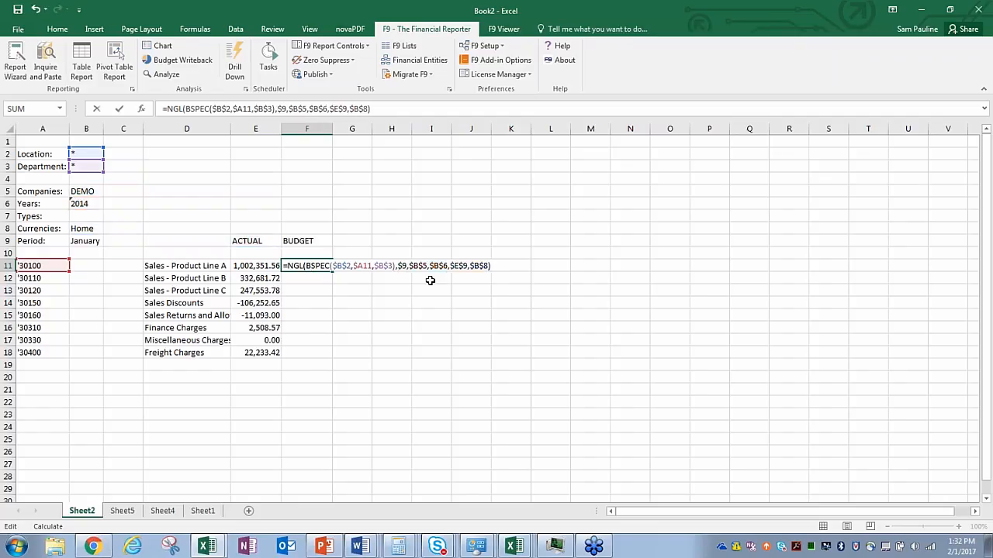
pyautogui.write('B')
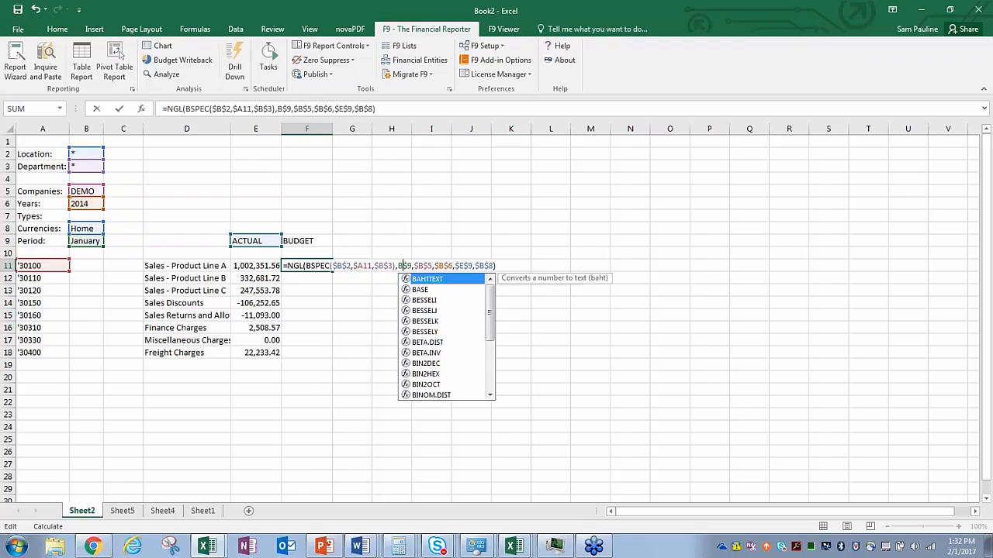
pyautogui.press('Left')
pyautogui.write('$')
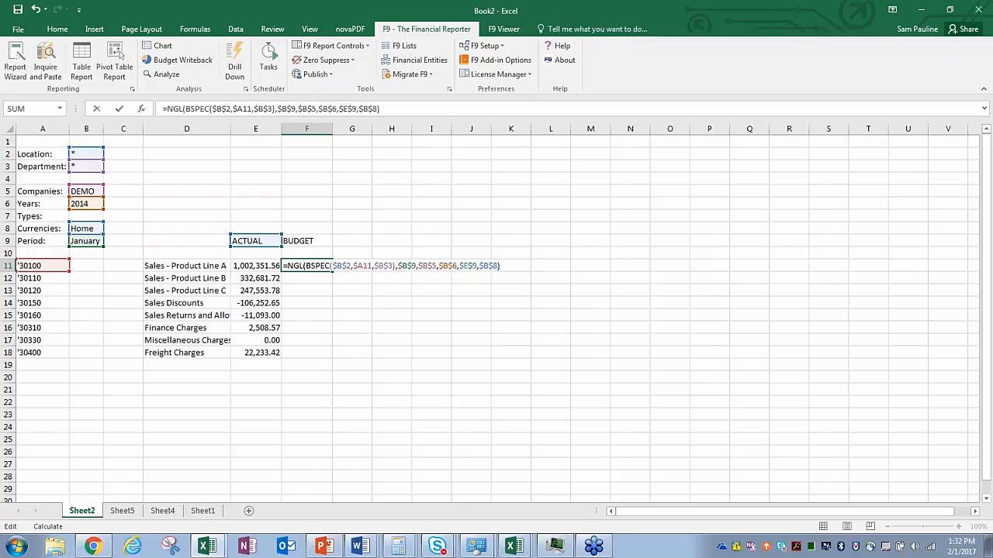
pyautogui.press('Return')
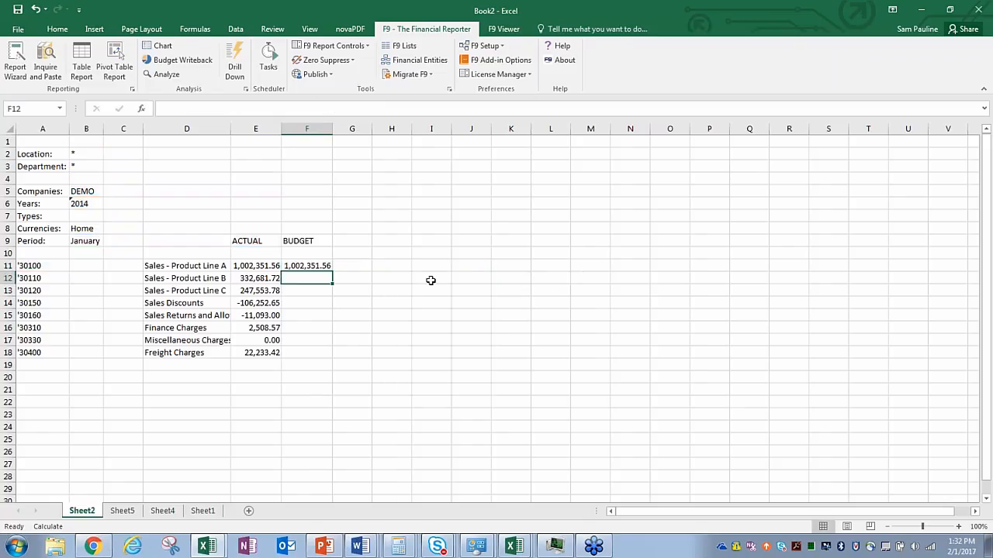
# Step: Change F11's $E$9 reference to $F$9, giving a -1,352,138.92 BUDGET
pyautogui.doubleClick(301, 265)
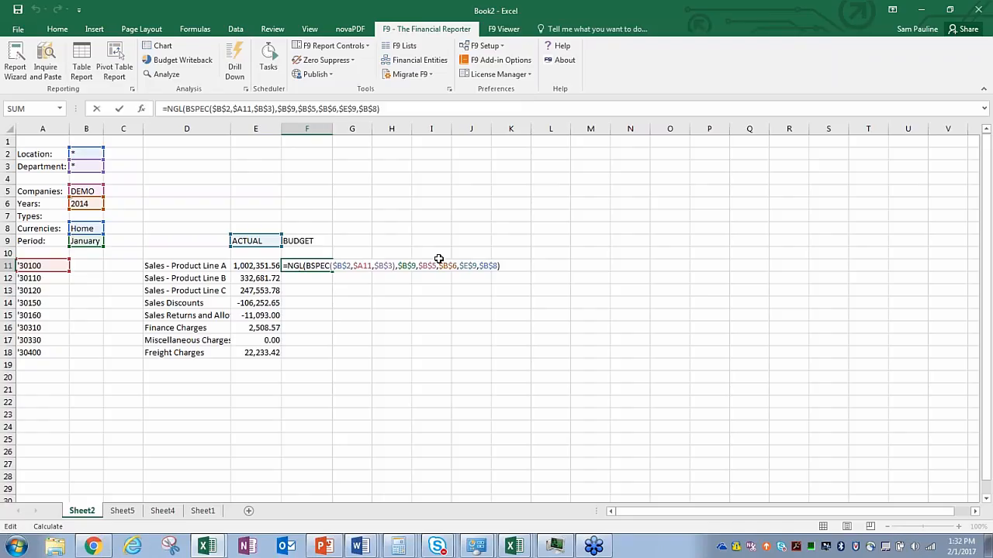
pyautogui.click(469, 266)
pyautogui.press('BackSpace')
pyautogui.write('F')
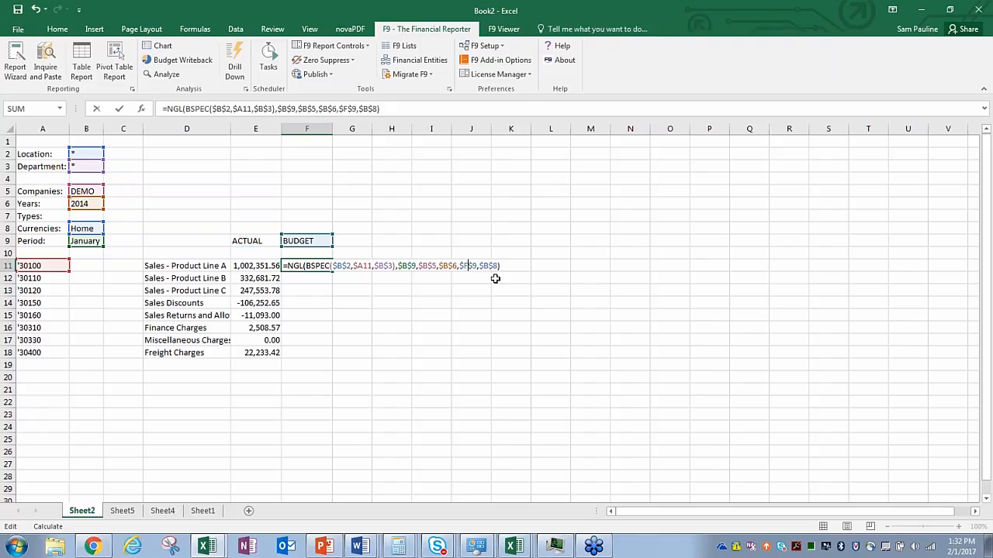
pyautogui.press('Return')
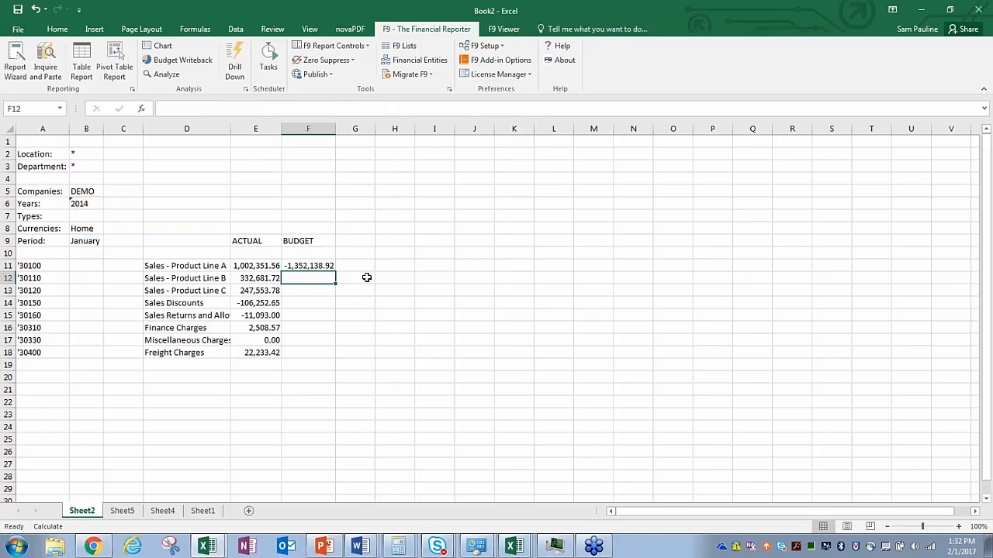
pyautogui.doubleClick(316, 266)
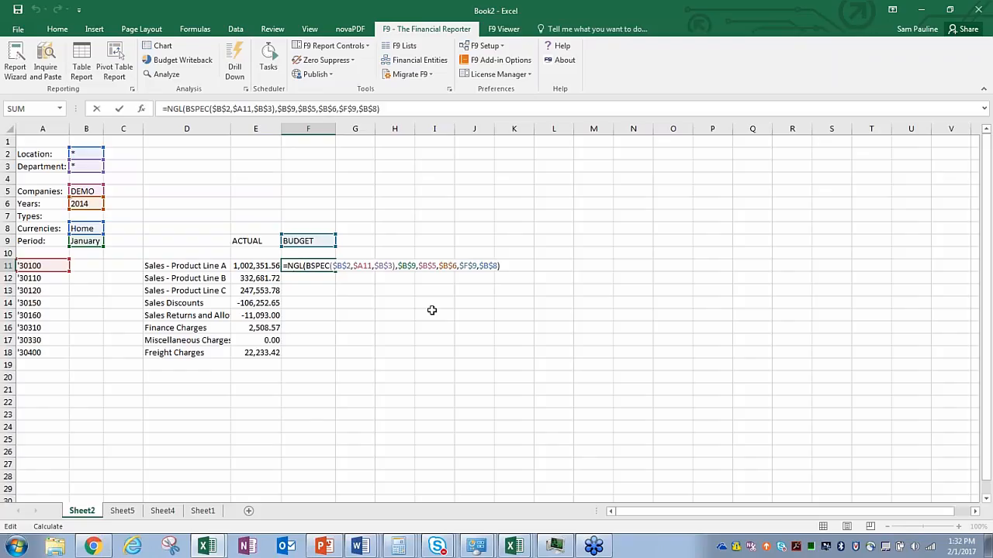
pyautogui.press('BackSpace')
pyautogui.press('Return')
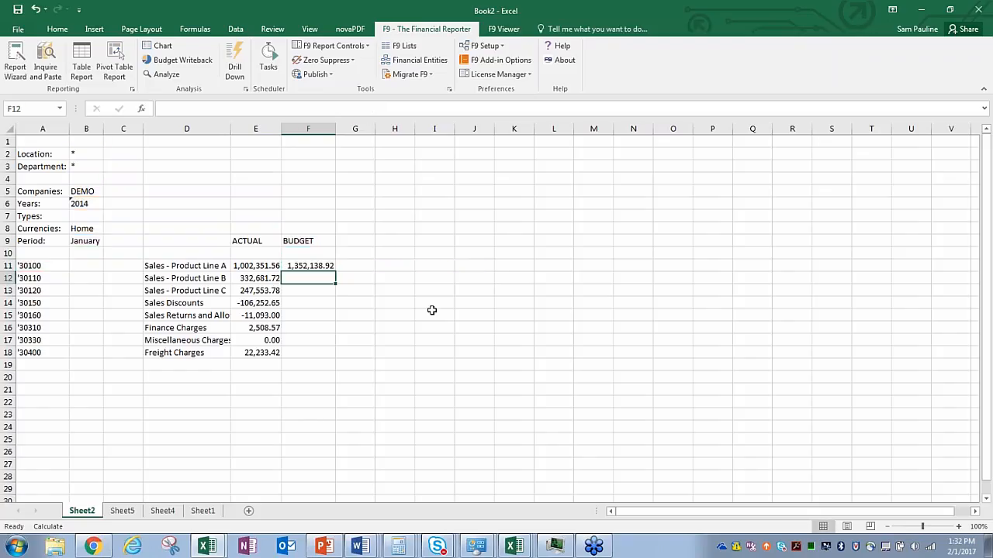
pyautogui.click(314, 266)
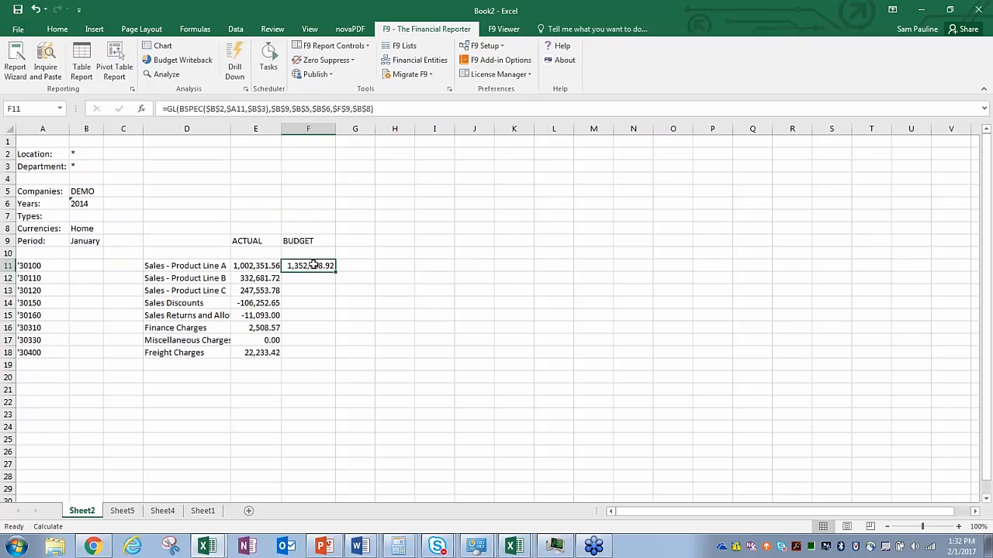
pyautogui.moveTo(338, 271); pyautogui.dragTo(332, 355)
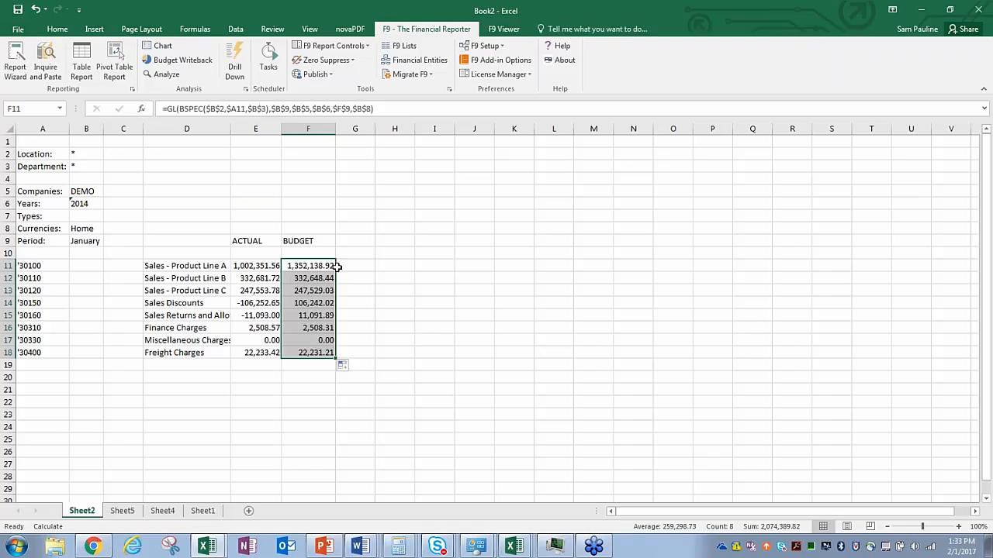
pyautogui.doubleClick(294, 303)
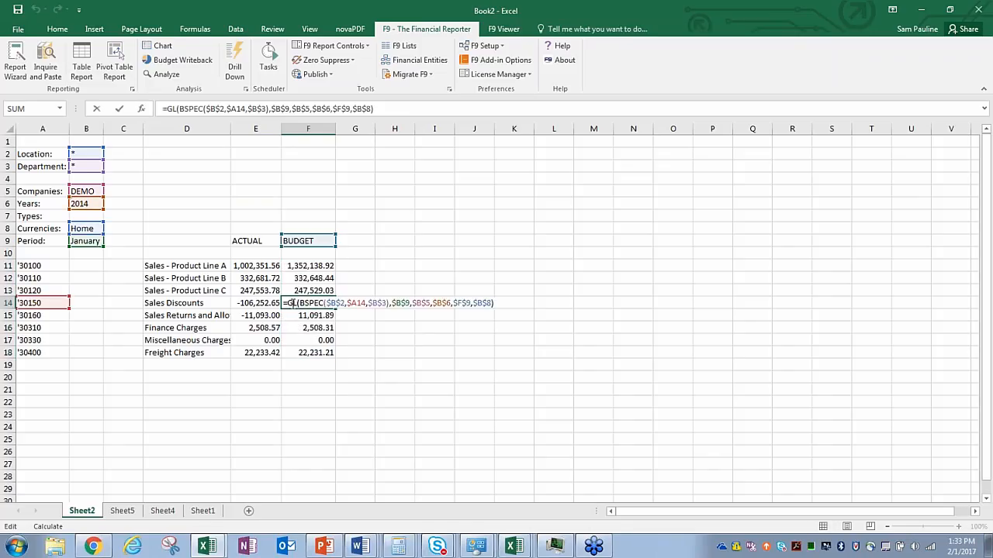
pyautogui.press('Return')
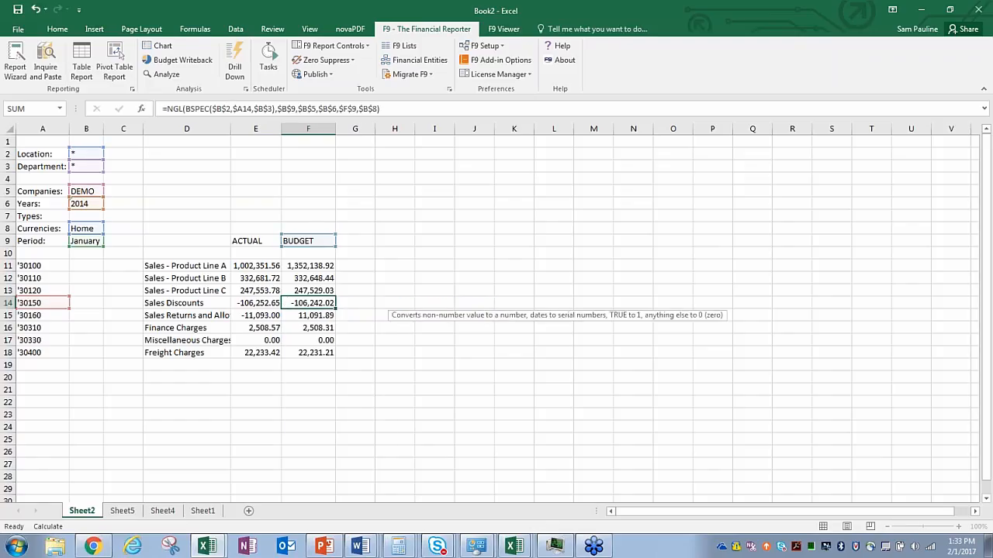
pyautogui.doubleClick(289, 316)
pyautogui.write('N')
pyautogui.press('BackSpace')
pyautogui.press('Return')
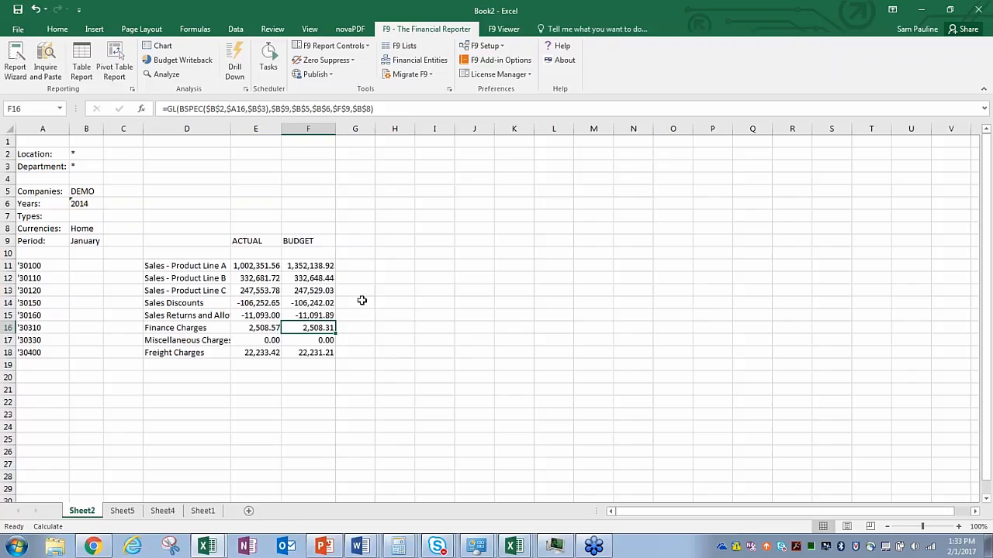
# Step: Enter the heading VARIANCE in G9
pyautogui.click(352, 243)
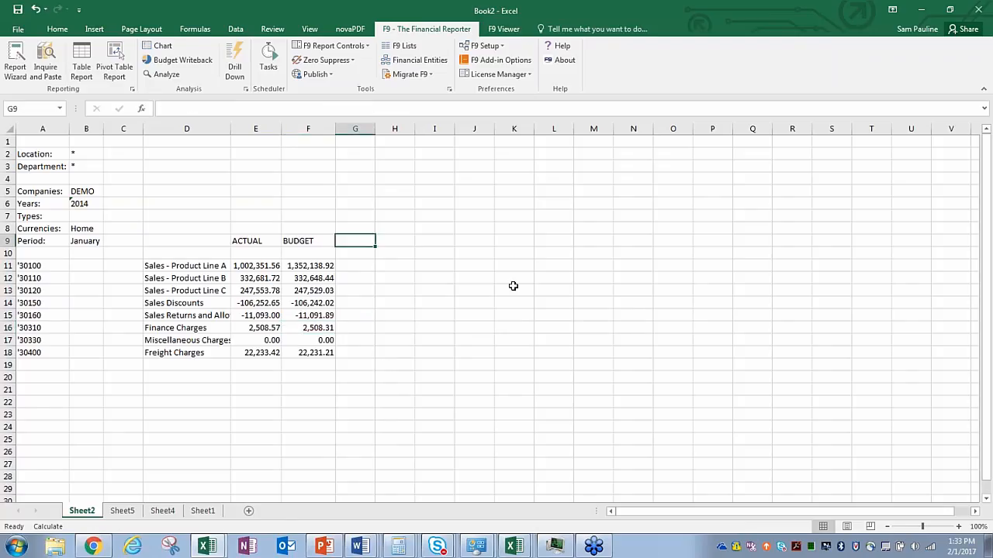
pyautogui.write('VARIANCE')
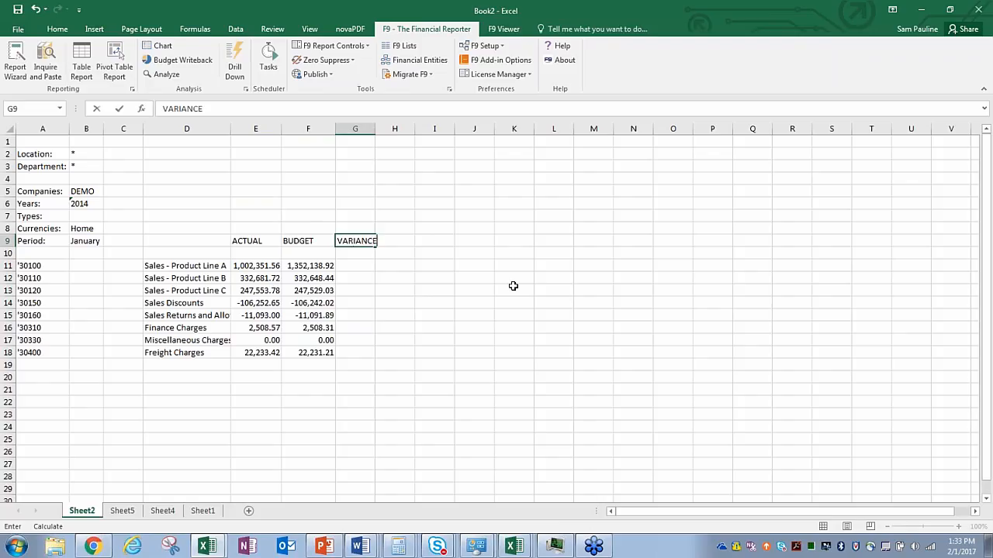
pyautogui.press('Return')
pyautogui.press('Return')
# Step: Enter =E11-F11 in G11 and fill it down to G18
pyautogui.write('=')
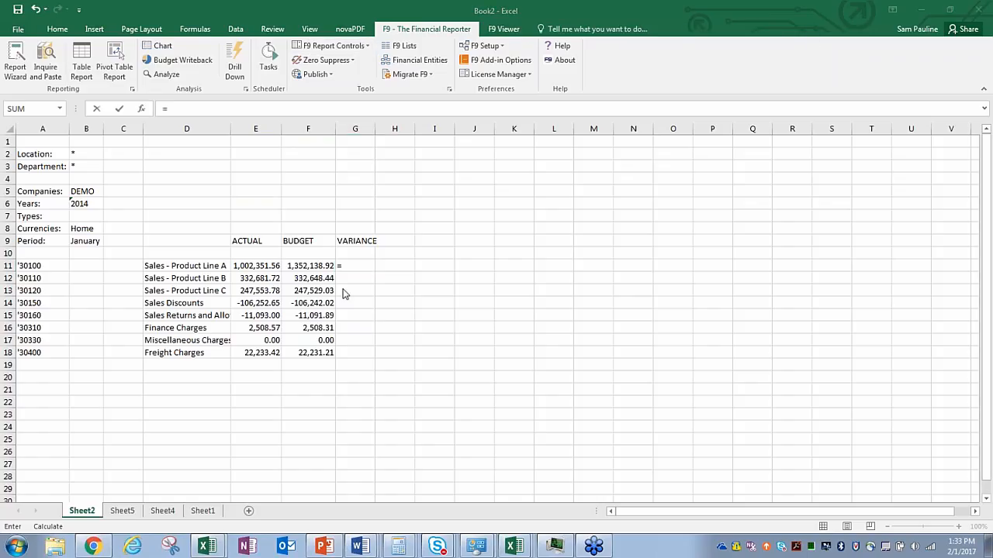
pyautogui.click(266, 266)
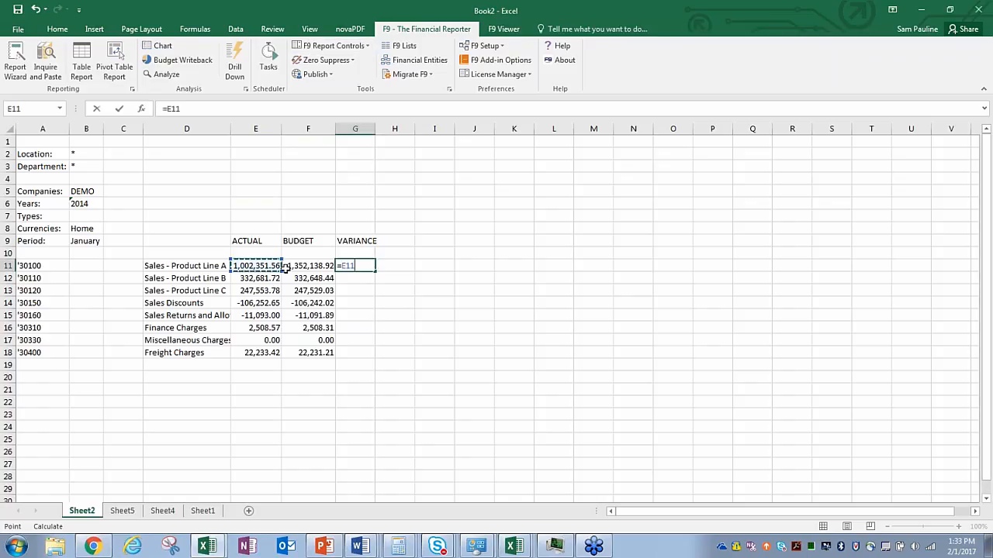
pyautogui.write('-')
pyautogui.click(319, 267)
pyautogui.press('Return')
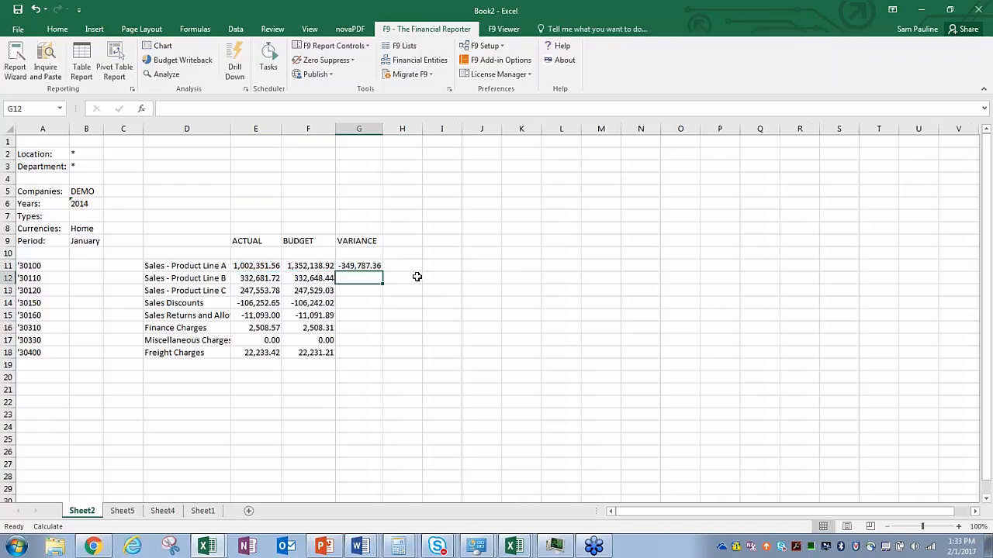
pyautogui.click(371, 265)
pyautogui.moveTo(382, 272); pyautogui.dragTo(383, 355)
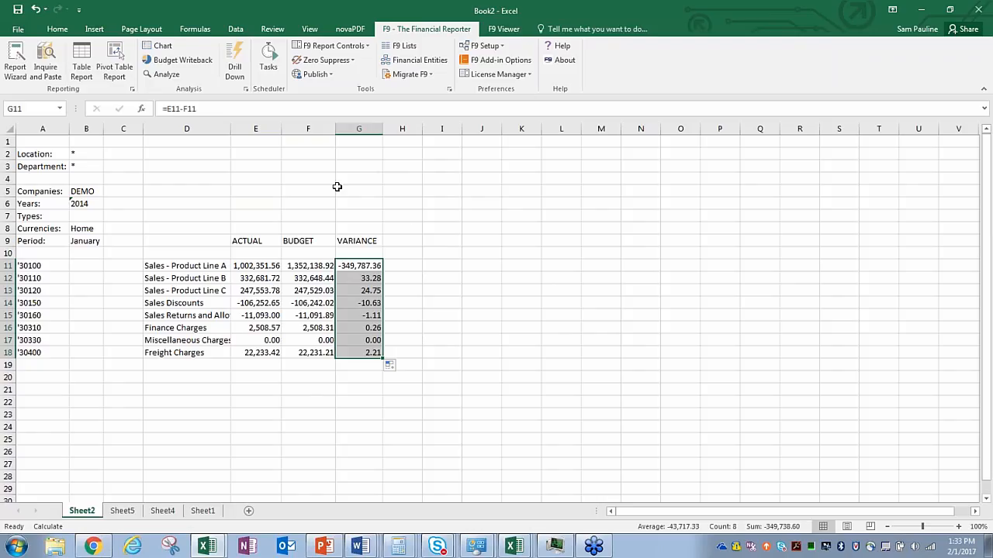
pyautogui.click(375, 202)
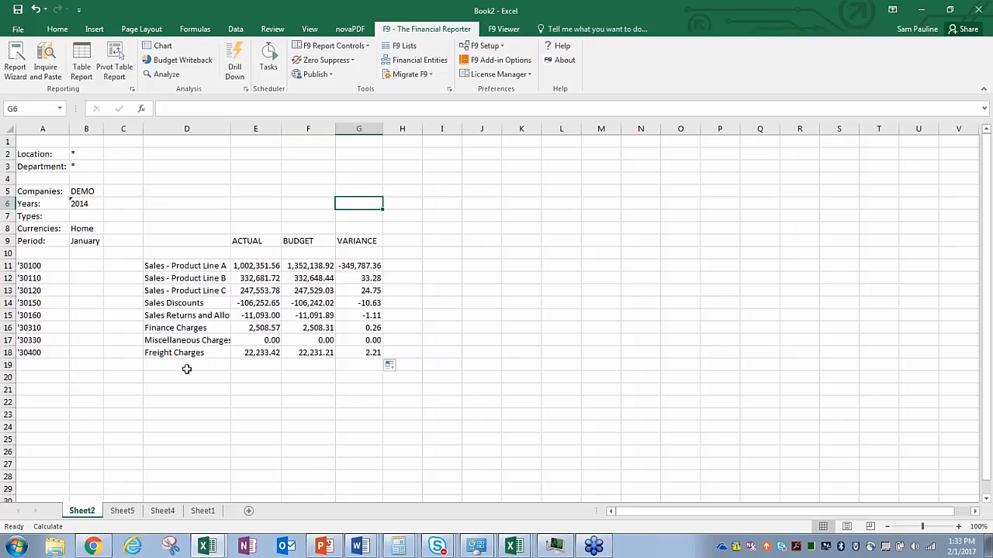
# Step: Check the first variance formula in G11, leaving it unchanged
pyautogui.click(365, 266)
pyautogui.doubleClick(365, 267)
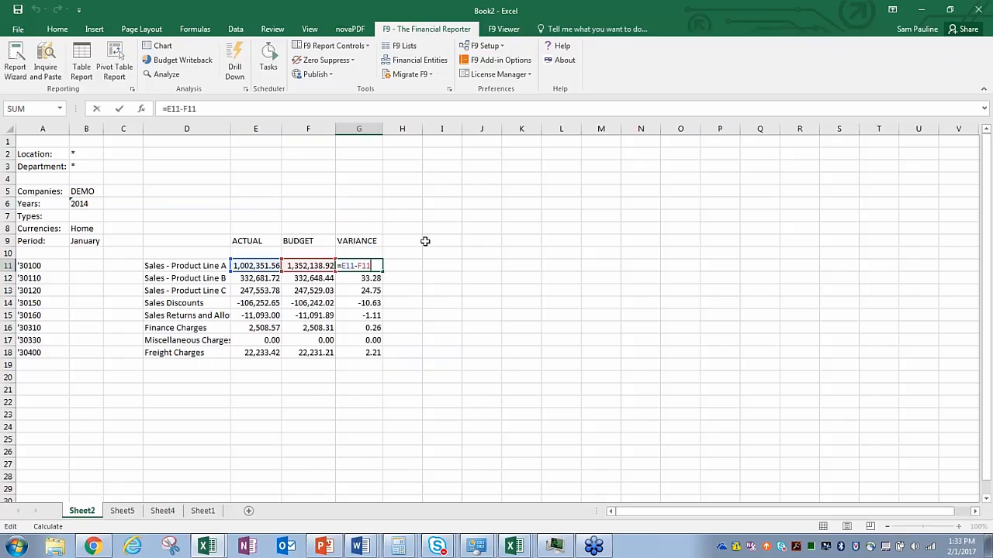
pyautogui.press('Return')
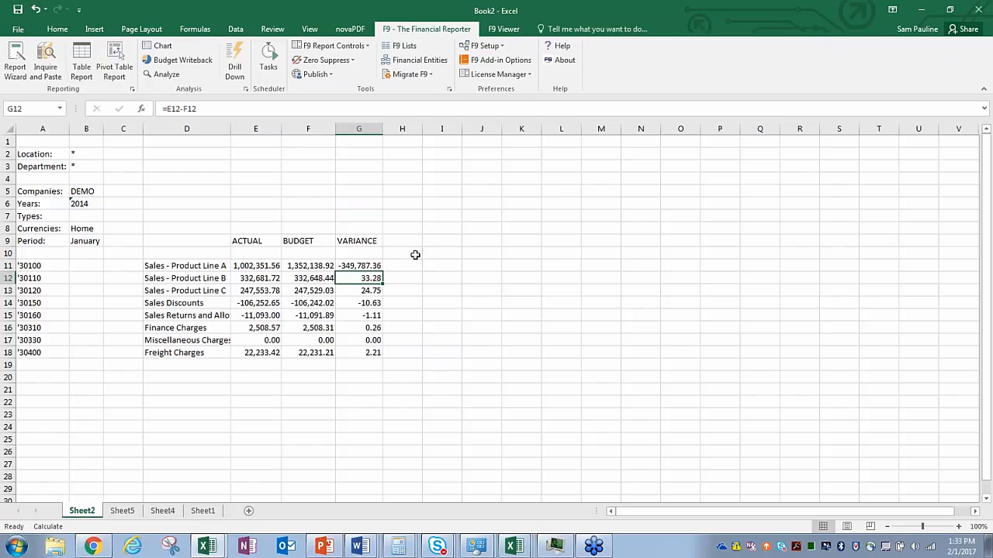
# Step: Type the label SUBTOTAL in D19 below Freight Charges
pyautogui.click(178, 363)
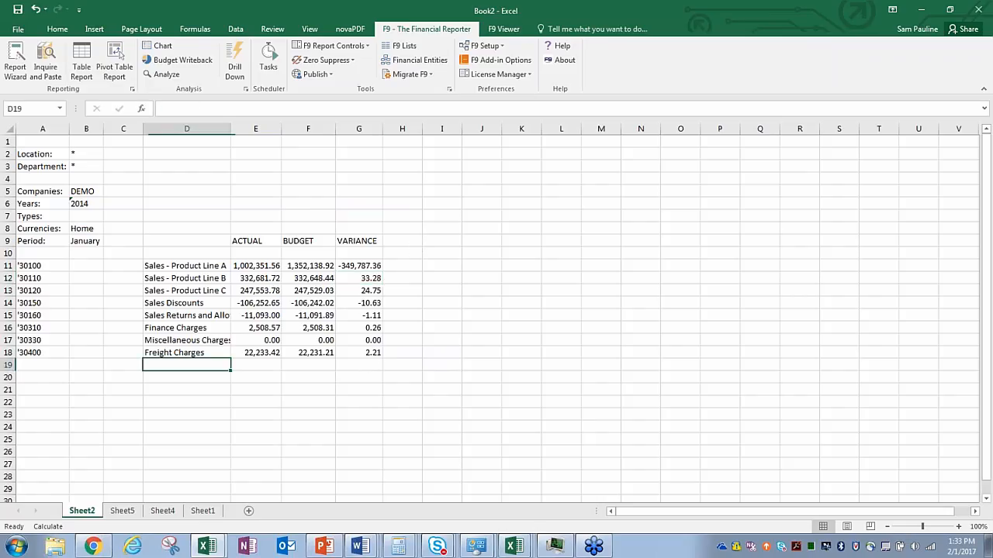
pyautogui.write('subto')
pyautogui.press('BackSpace')
pyautogui.press('BackSpace')
pyautogui.press('BackSpace')
pyautogui.press('BackSpace')
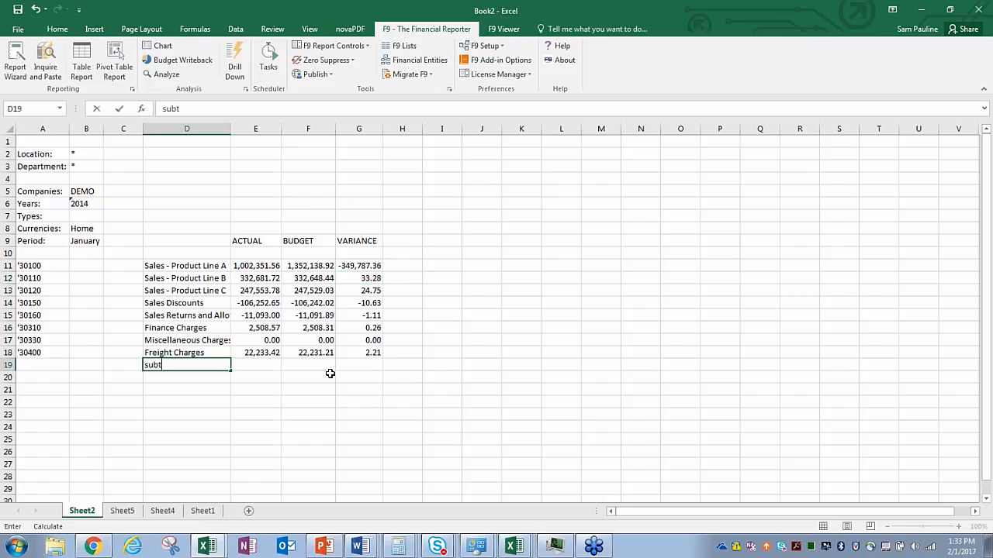
pyautogui.press('BackSpace')
pyautogui.write('SA')
pyautogui.write('BTOTAL')
pyautogui.click(276, 366)
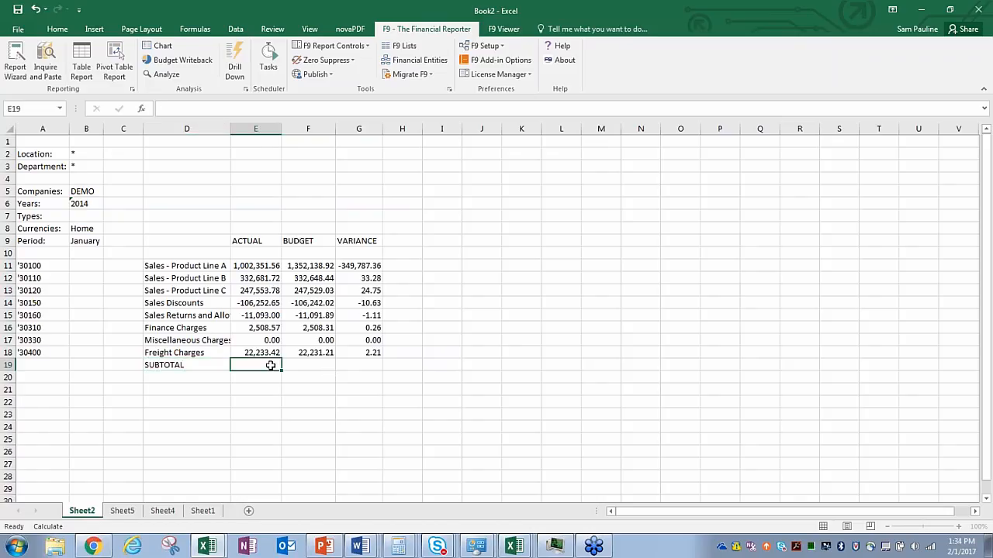
# Step: Select the ACTUAL column E with the Home ribbon showing
pyautogui.click(264, 134)
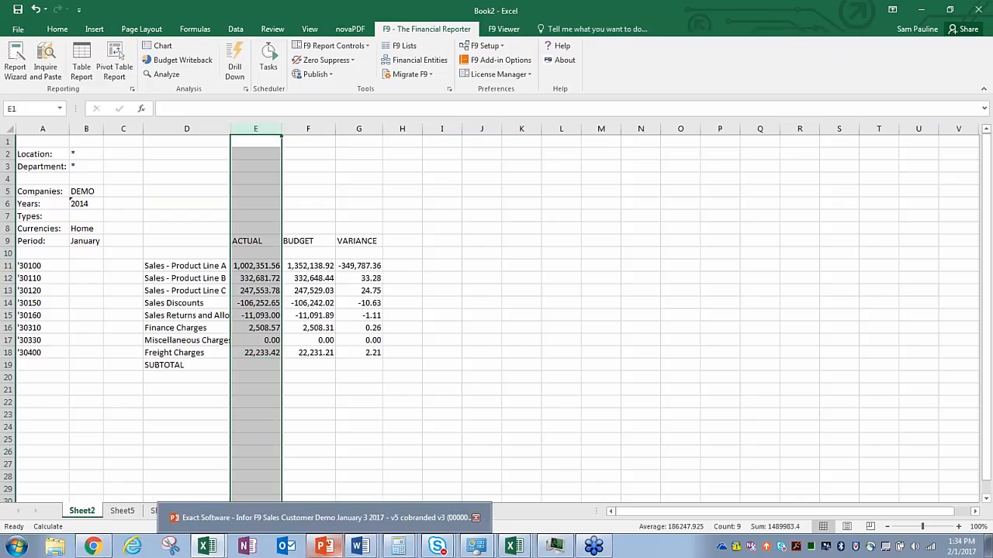
pyautogui.click(57, 29)
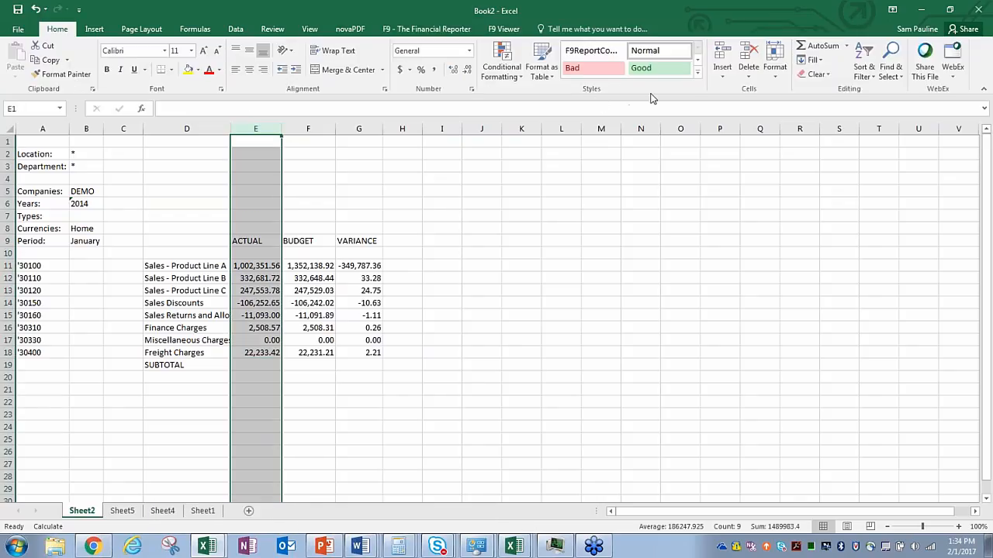
pyautogui.click(887, 28)
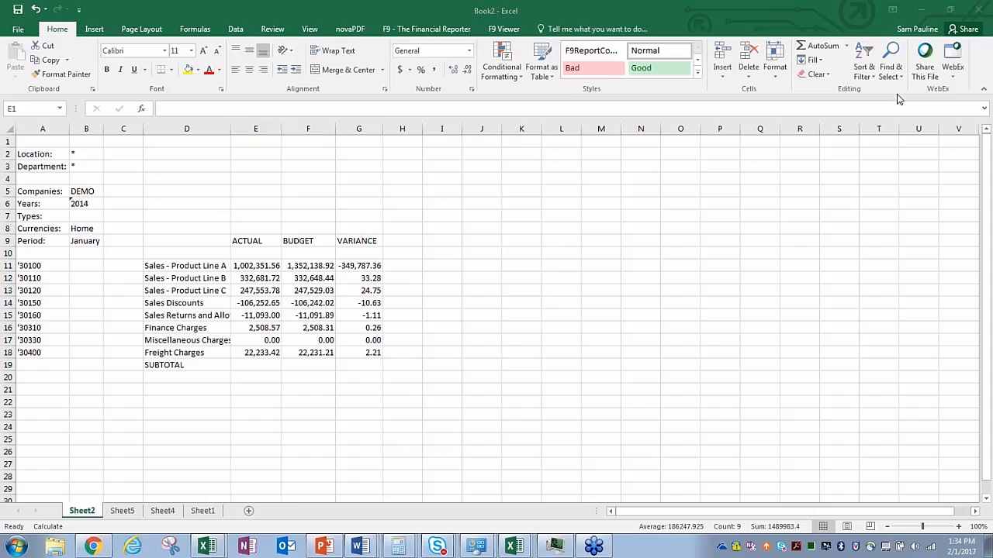
# Step: AutoSum the ACTUAL figures into E19, totalling 1,489,983.40
pyautogui.click(820, 49)
pyautogui.click(818, 46)
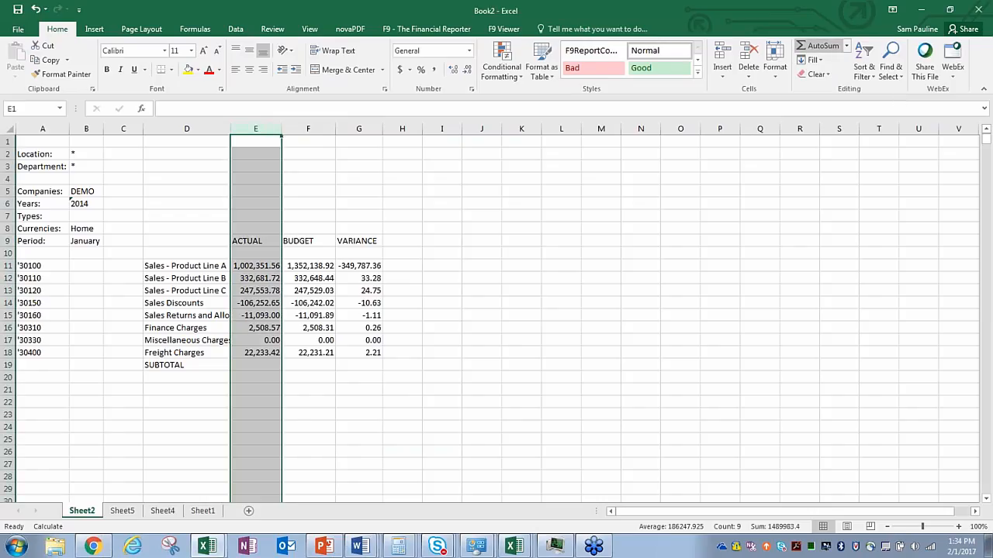
pyautogui.click(255, 366)
pyautogui.click(826, 48)
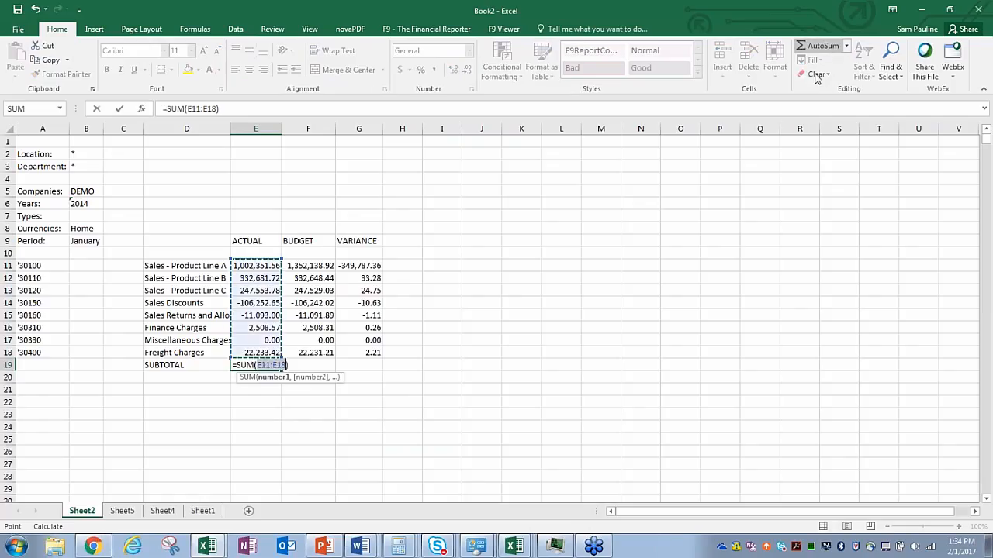
pyautogui.press('Return')
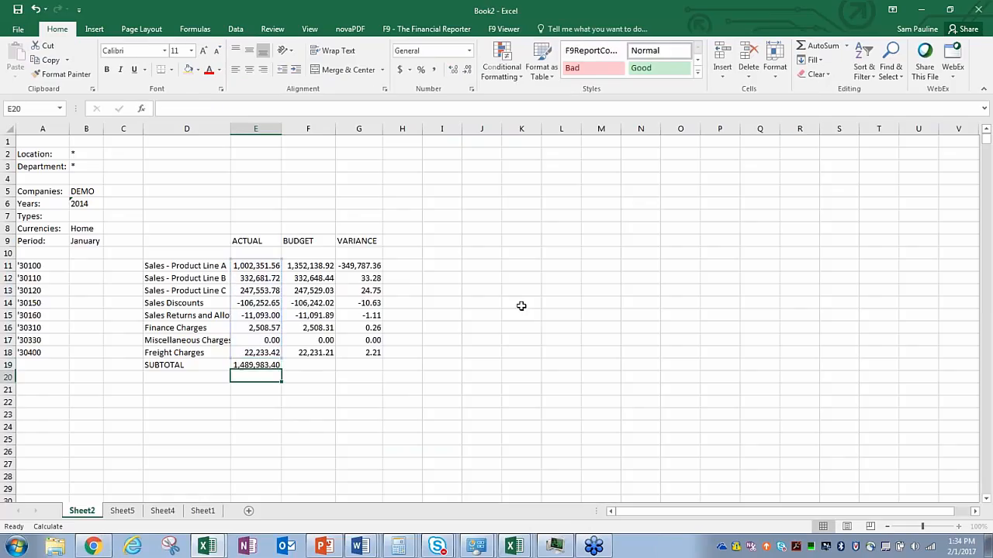
# Step: Copy the subtotal across to F19:G19, autofit G and recalculate (1,839,722.00, -349,738.60)
pyautogui.click(251, 366)
pyautogui.moveTo(285, 373); pyautogui.dragTo(380, 372)
pyautogui.doubleClick(381, 130)
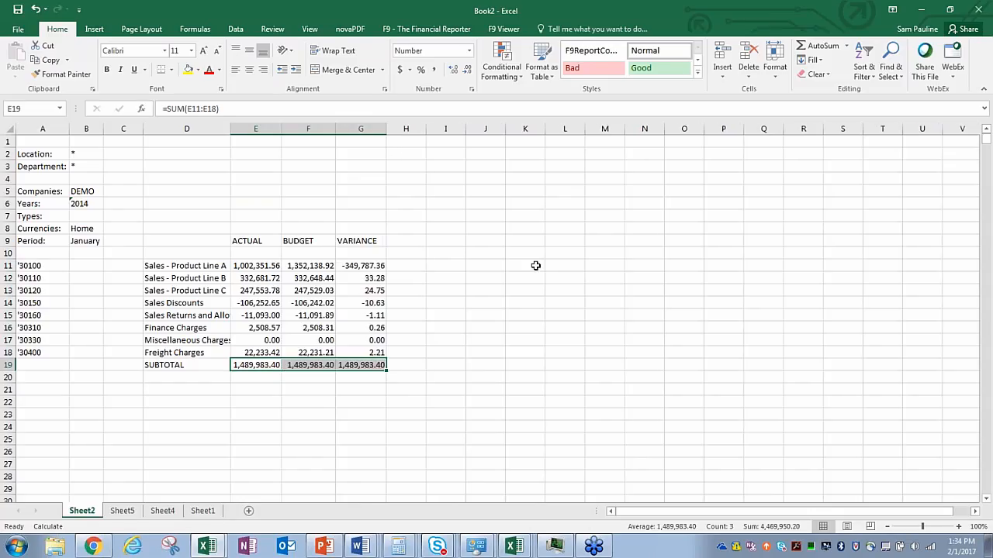
pyautogui.press('F9')
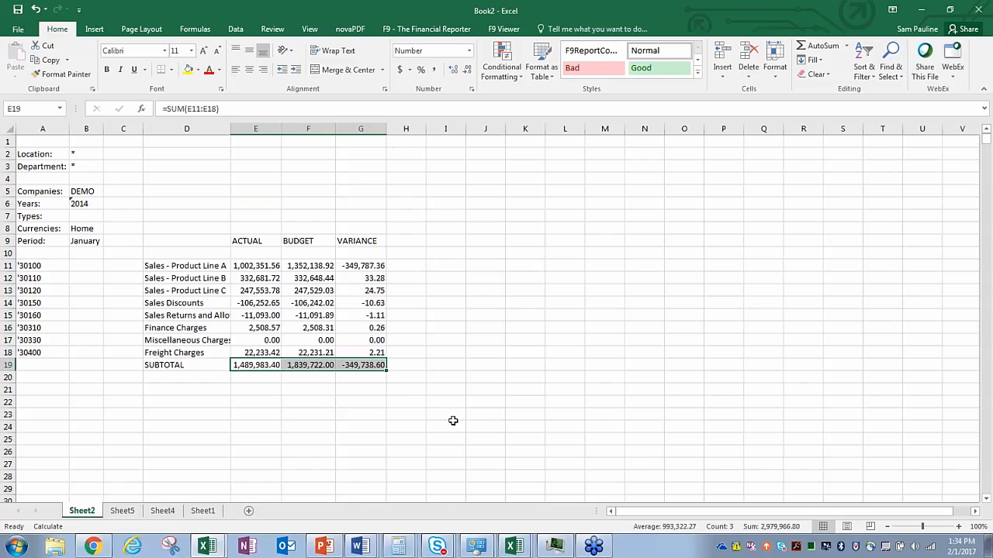
pyautogui.click(372, 404)
pyautogui.moveTo(378, 360); pyautogui.dragTo(31, 152)
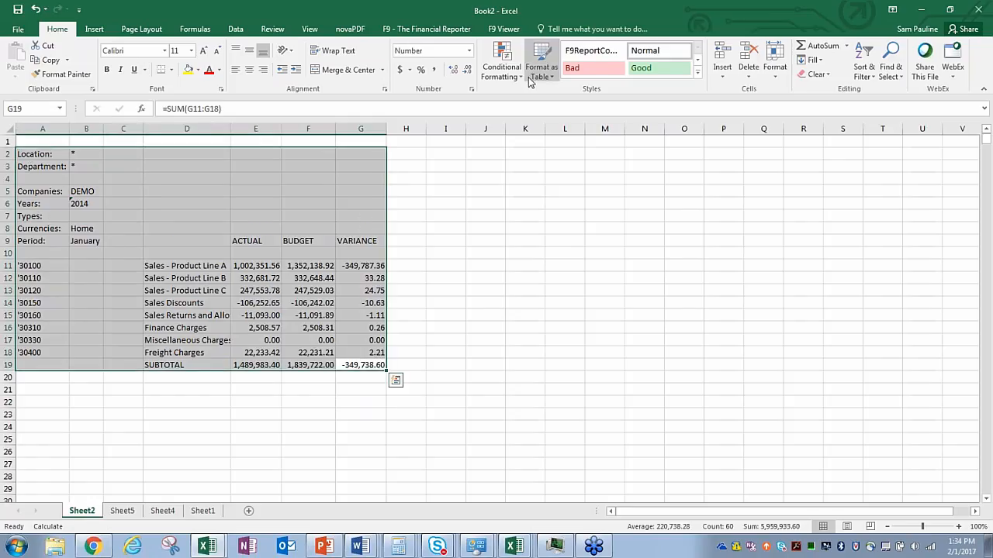
# Step: Apply the Red-Yellow-Green colour scale to the report range A2:G19
pyautogui.click(502, 62)
pyautogui.moveTo(533, 183)
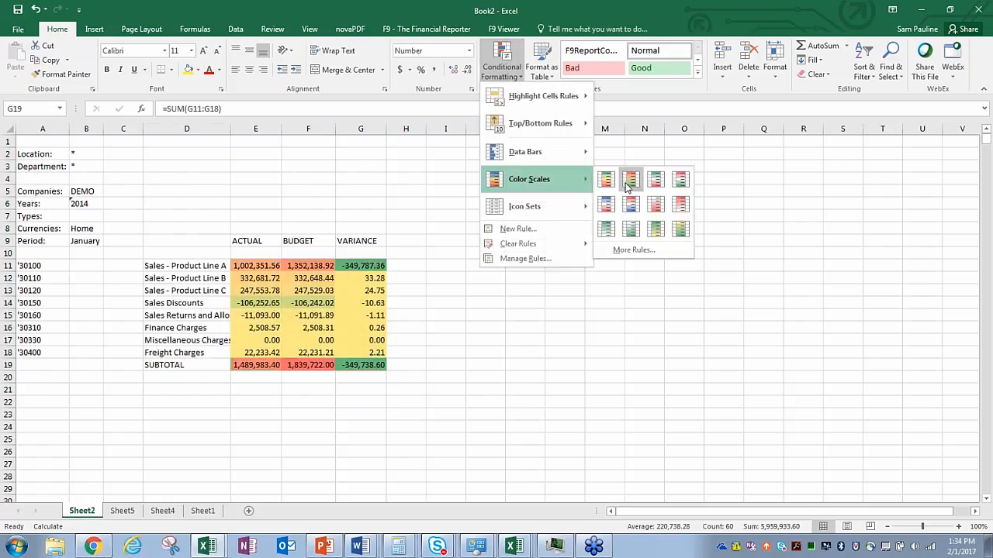
pyautogui.click(631, 180)
pyautogui.click(462, 280)
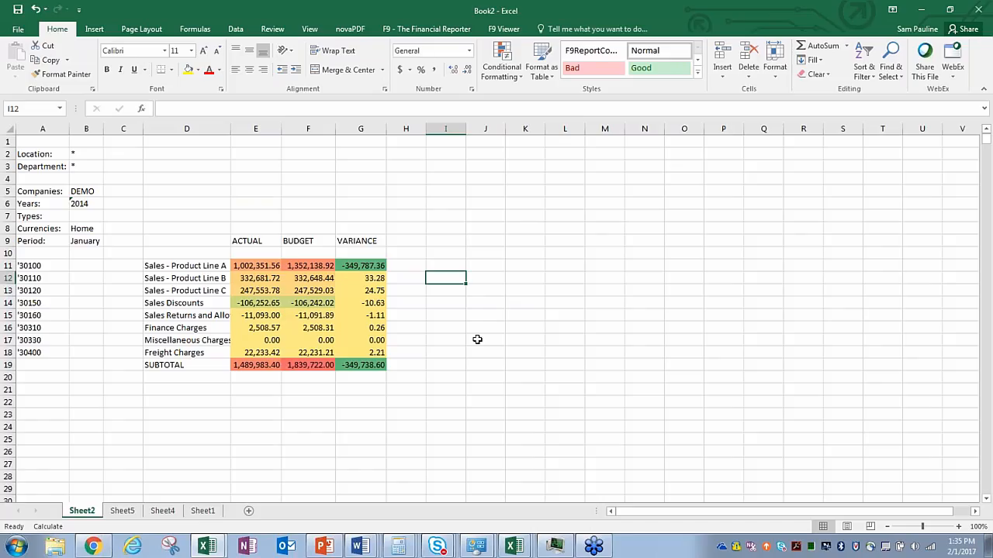
# Step: Add a blank Sheet6 and launch the Report Wizard from the F9 - The Financial Reporter tab
pyautogui.click(198, 518)
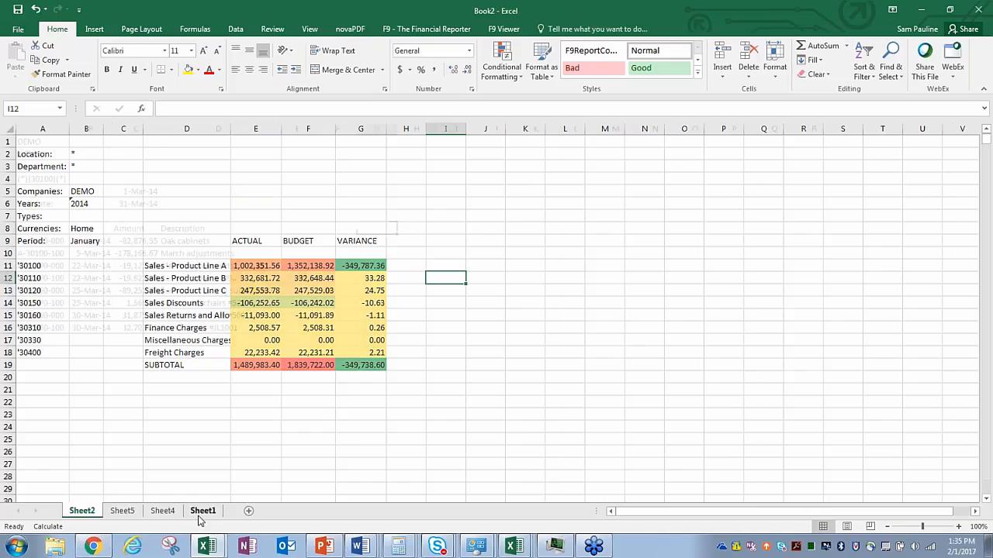
pyautogui.click(248, 510)
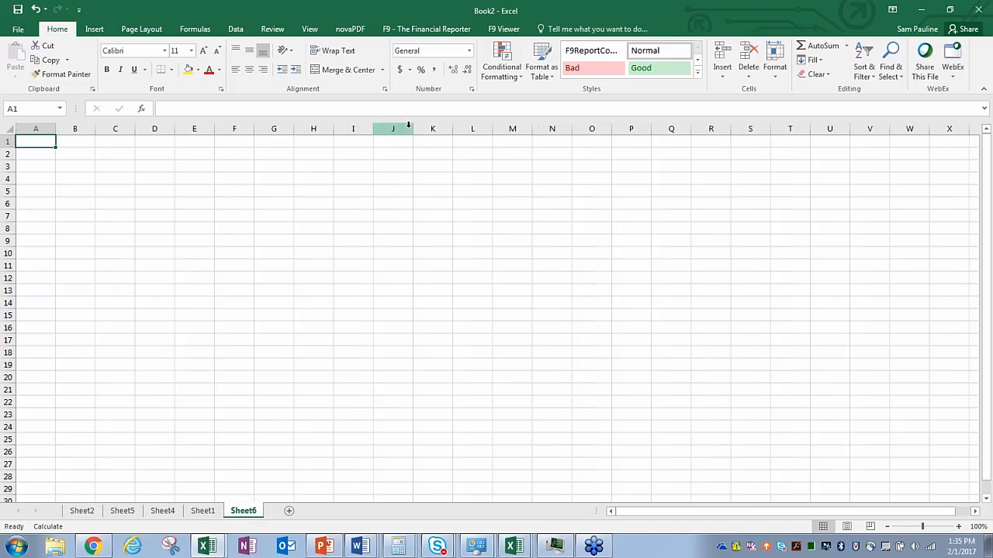
pyautogui.click(445, 31)
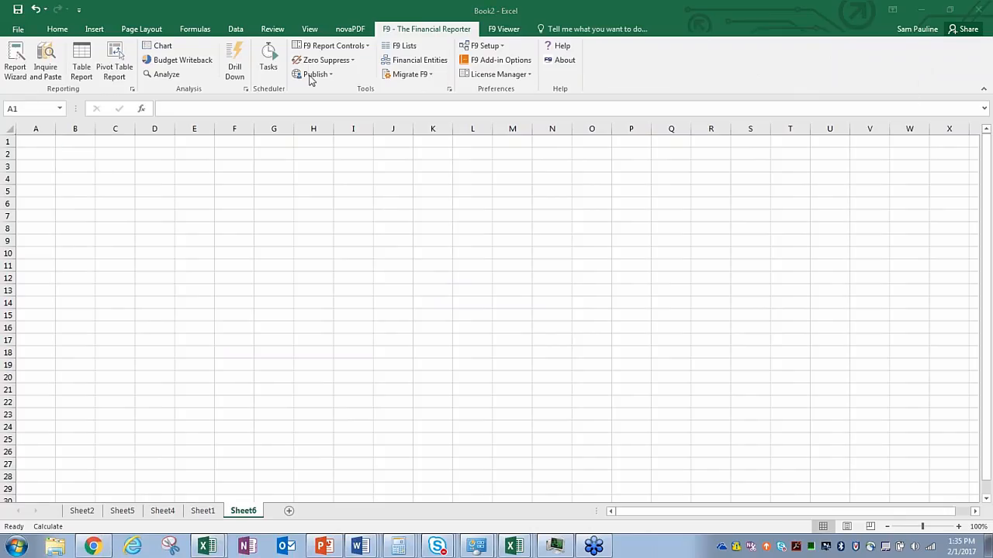
pyautogui.click(21, 72)
pyautogui.click(16, 71)
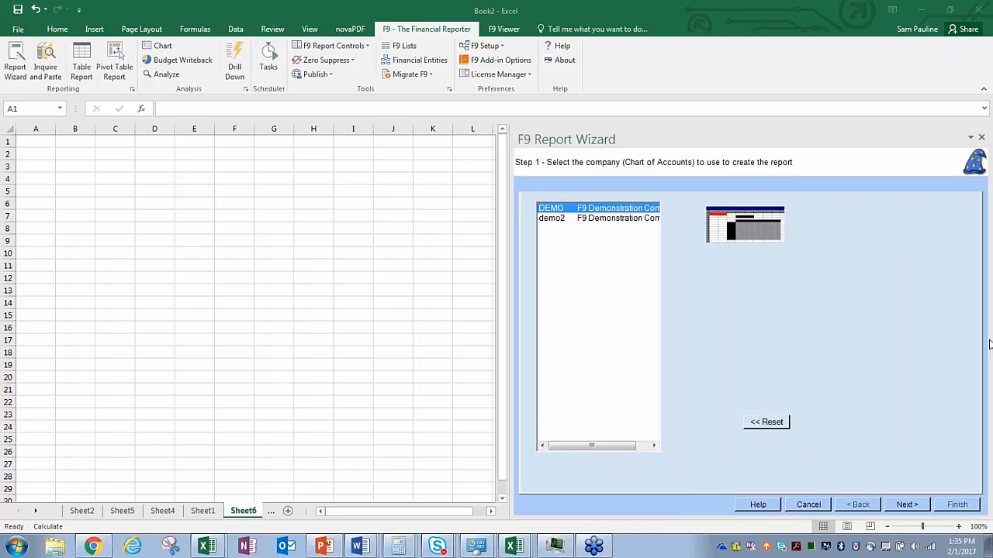
pyautogui.click(902, 504)
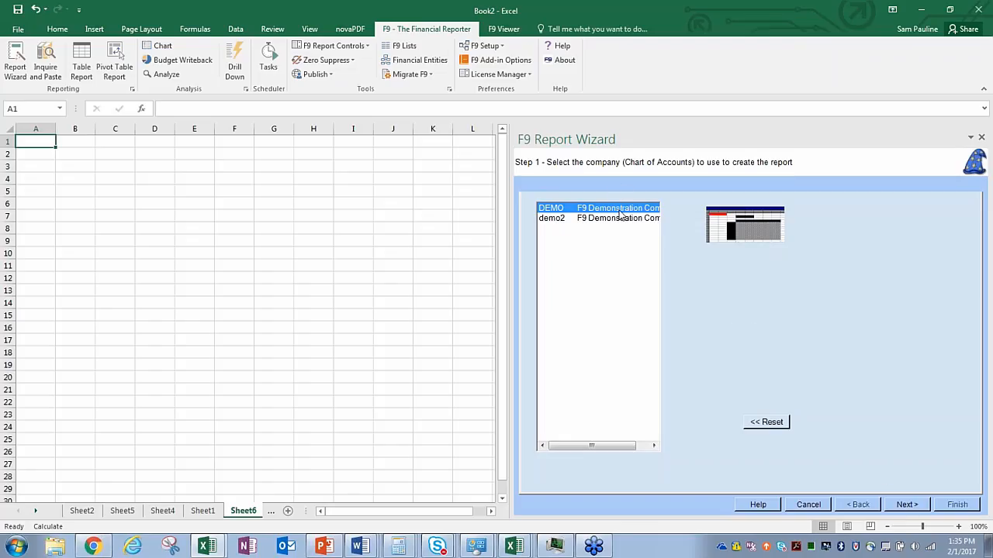
# Step: Add accounts 30100 through 30400 as the report's row headers, then append a Sub Total row
pyautogui.click(899, 501)
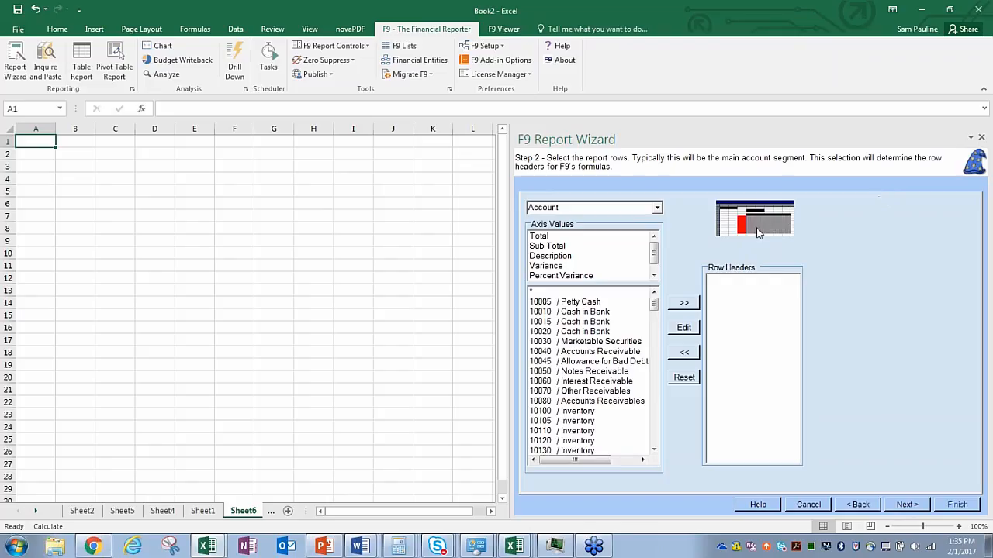
pyautogui.moveTo(654, 304); pyautogui.dragTo(663, 380)
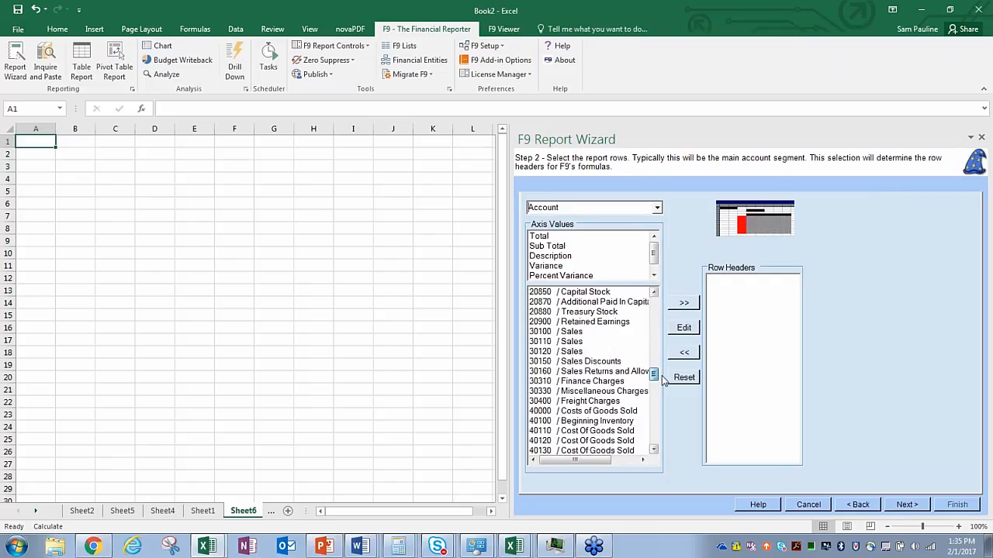
pyautogui.click(575, 333)
pyautogui.moveTo(575, 347); pyautogui.dragTo(588, 401)
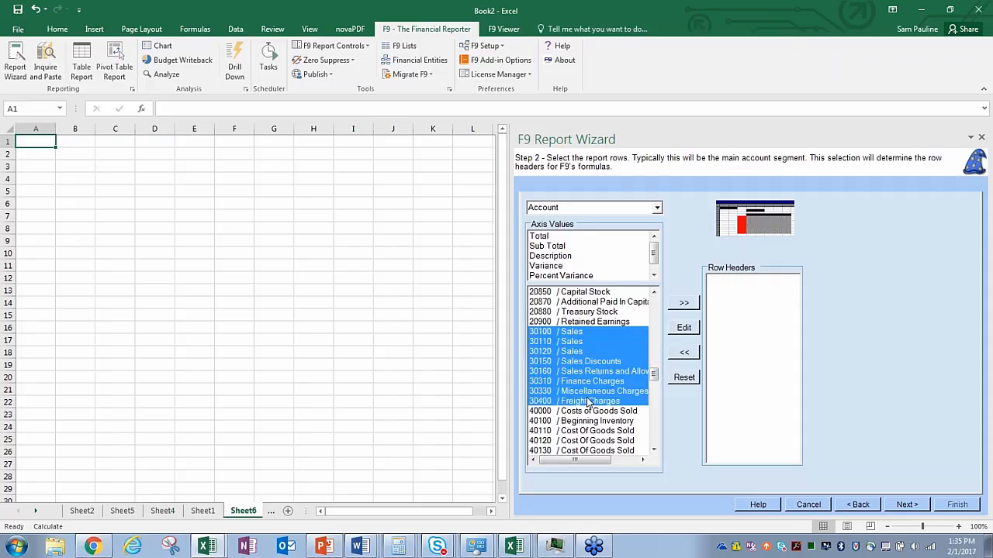
pyautogui.click(684, 304)
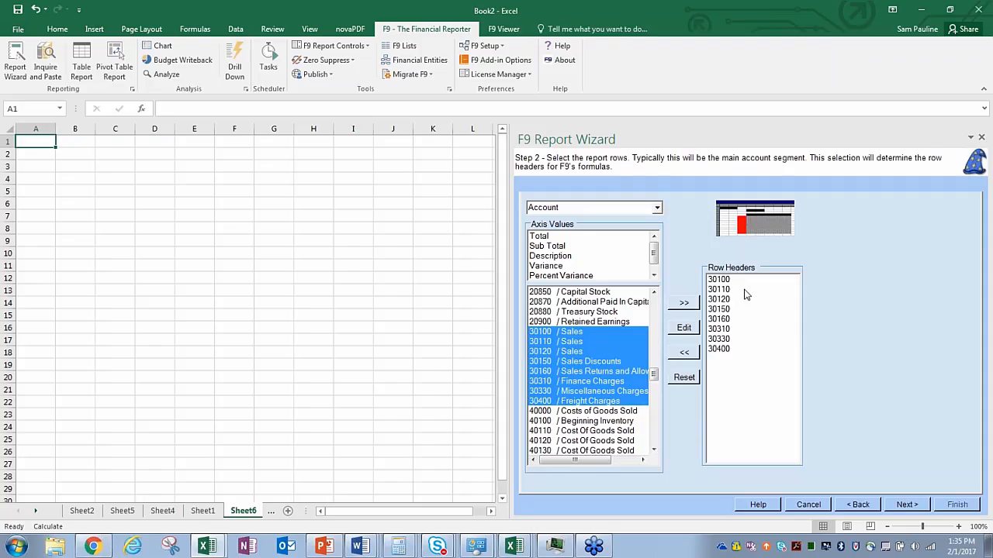
pyautogui.click(562, 247)
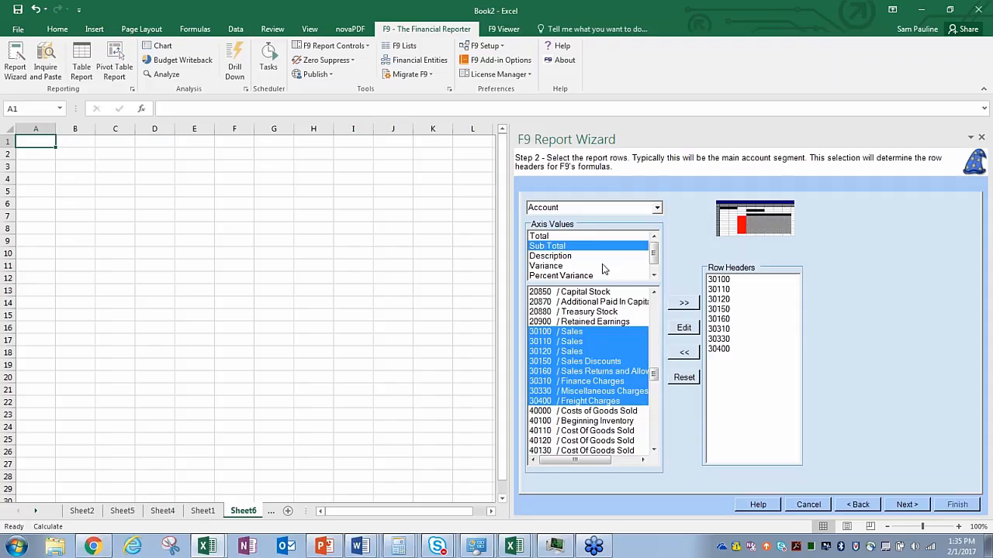
pyautogui.click(687, 305)
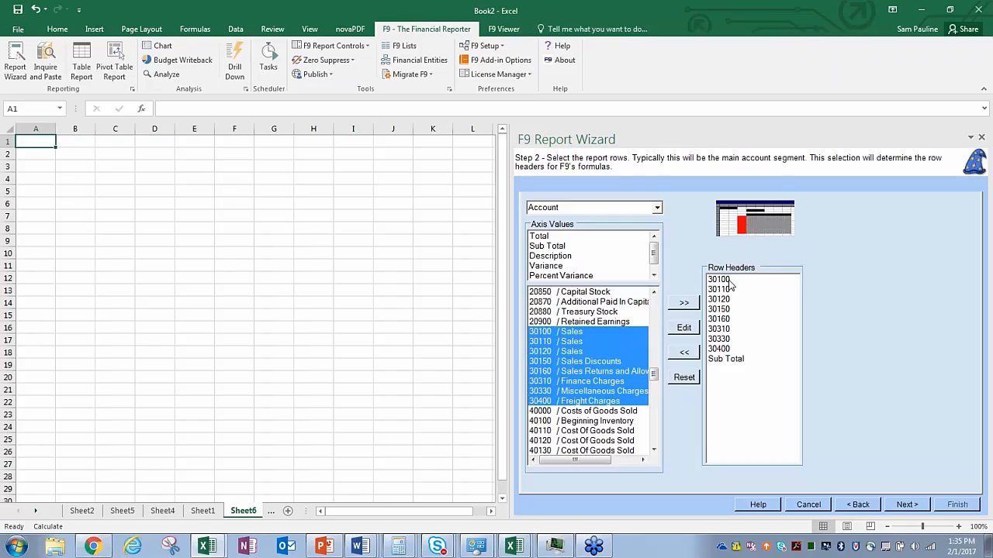
pyautogui.moveTo(730, 280); pyautogui.dragTo(744, 309)
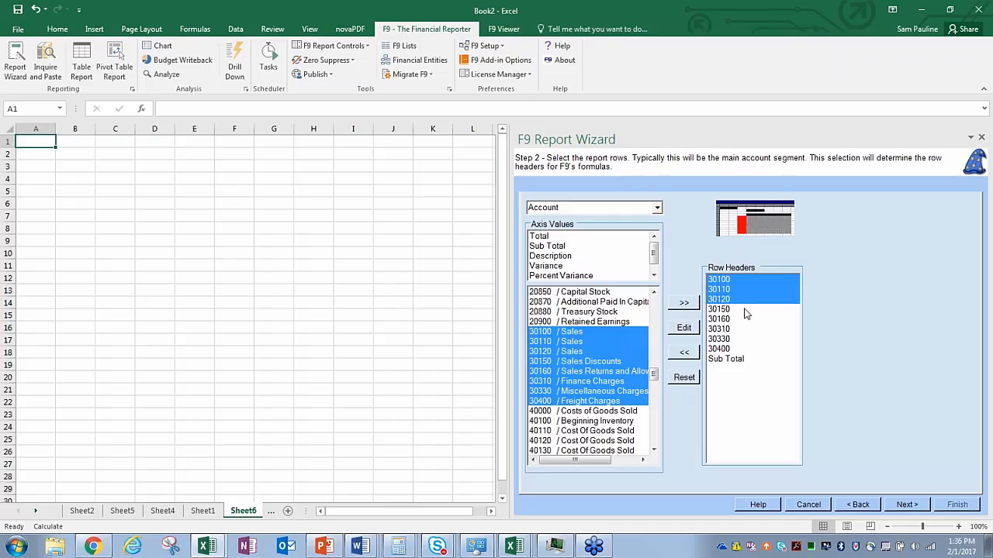
# Step: Merge 30100–30120 into one range row with description override 'The big sales', then go to Step 3
pyautogui.click(684, 328)
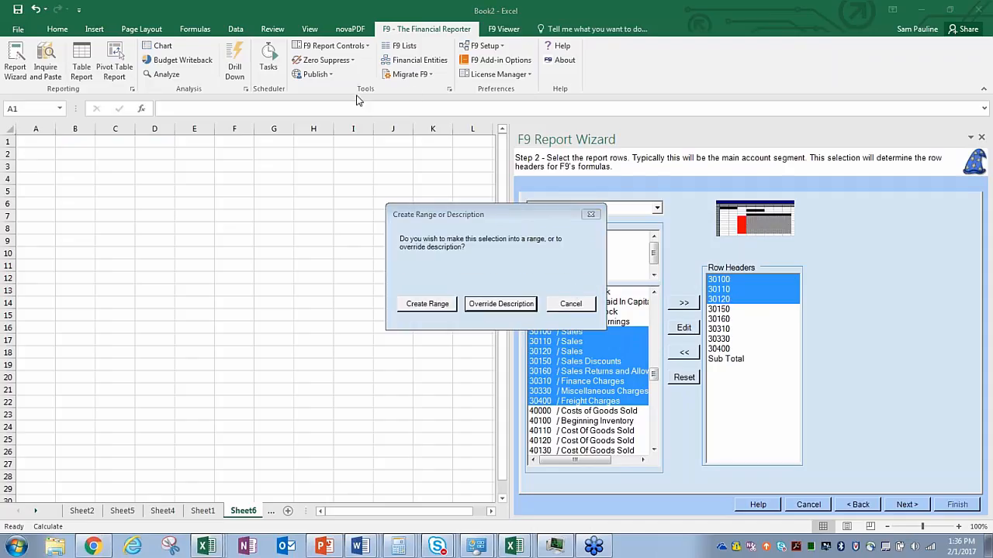
pyautogui.click(440, 303)
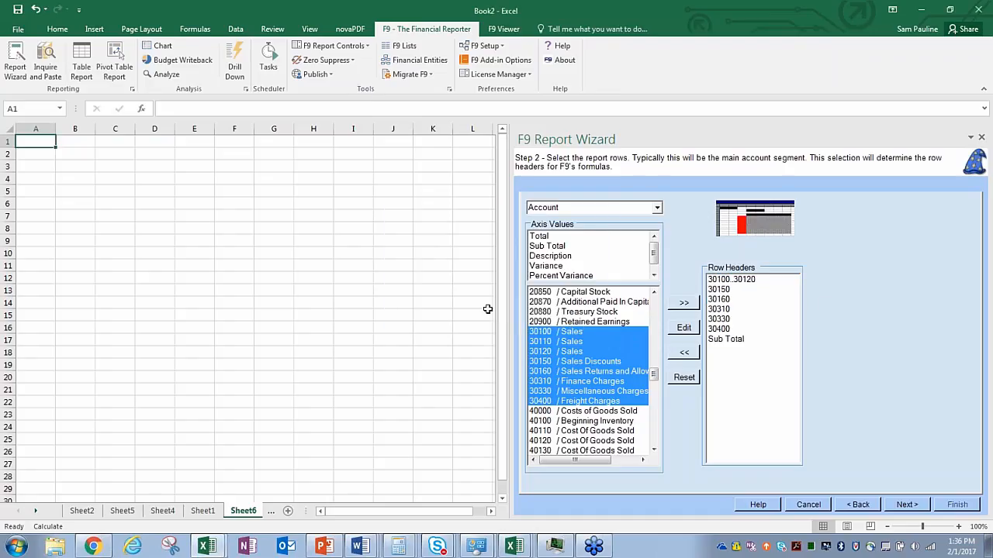
pyautogui.click(747, 282)
pyautogui.click(684, 328)
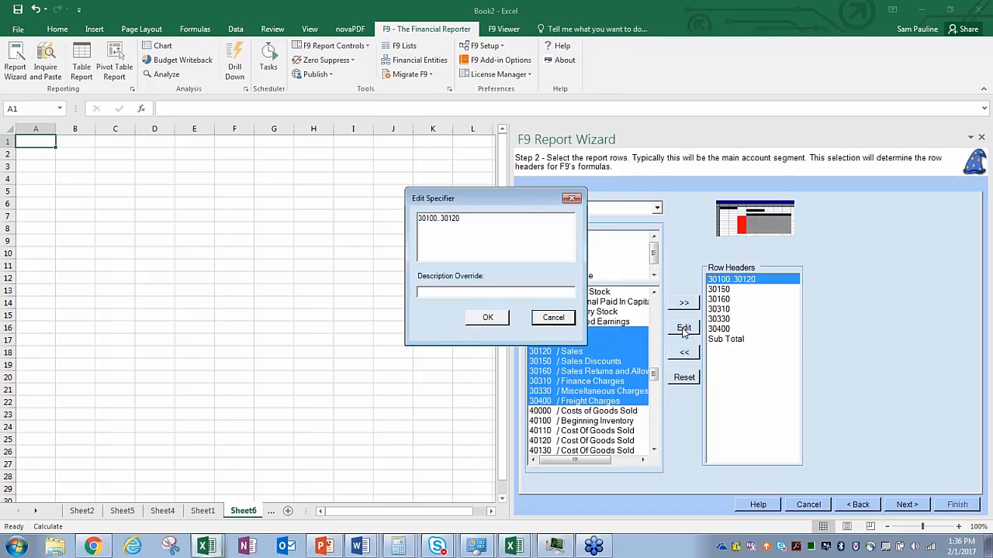
pyautogui.click(469, 292)
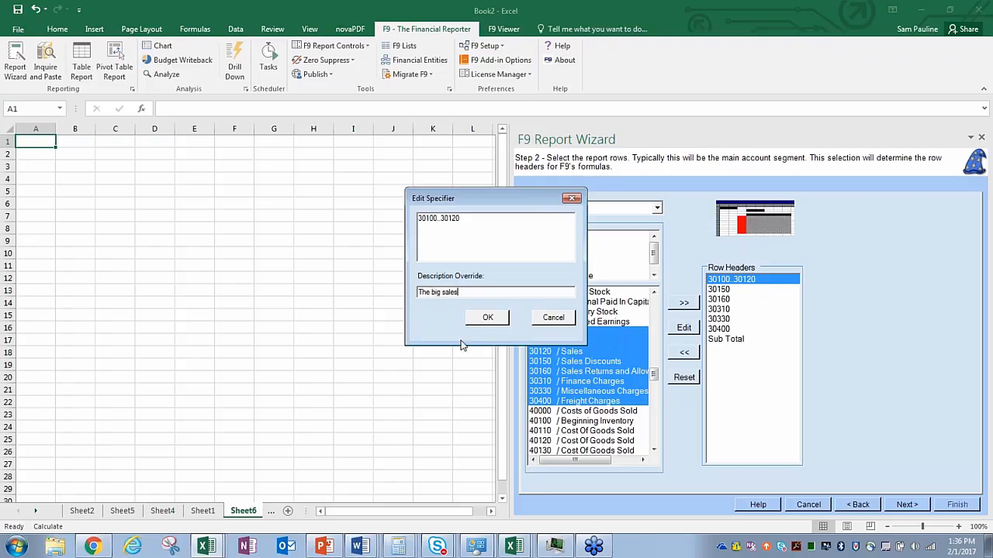
pyautogui.click(487, 318)
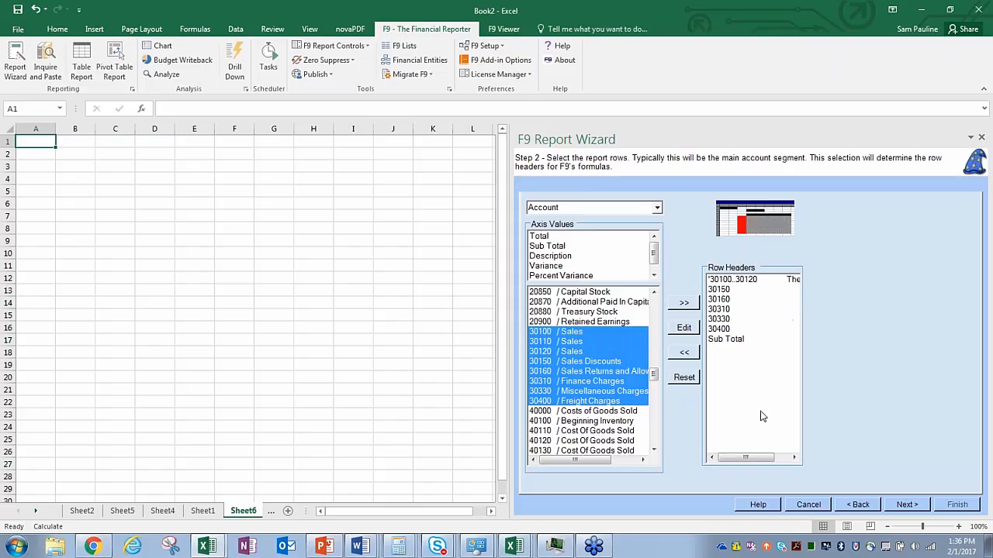
pyautogui.click(906, 505)
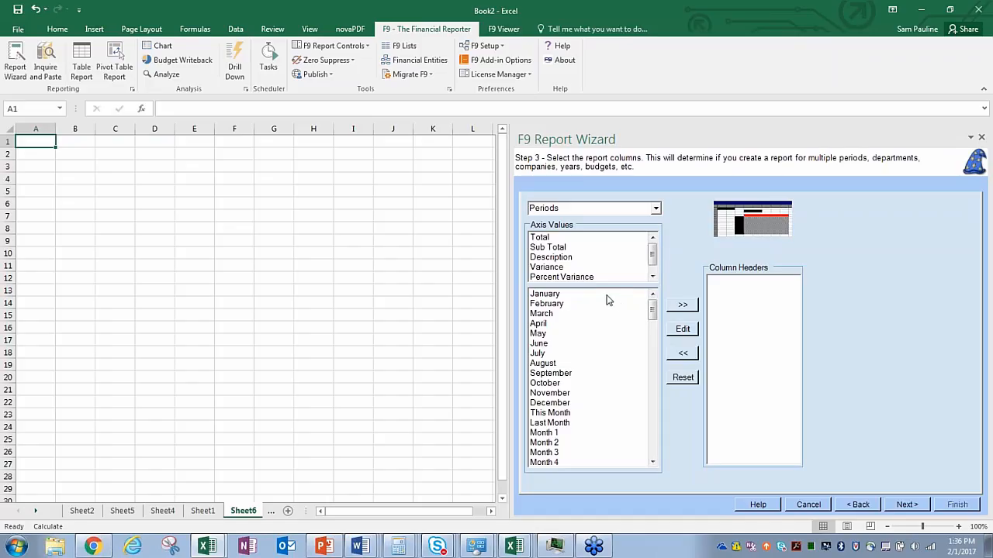
# Step: Move January, February, March and Description from the axis values into the report columns
pyautogui.moveTo(572, 295); pyautogui.dragTo(570, 316)
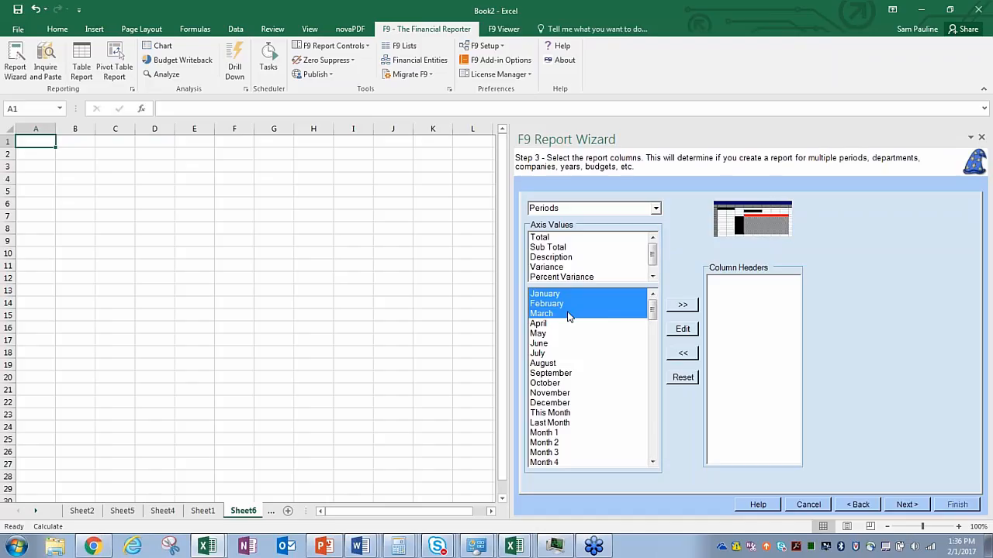
pyautogui.click(682, 305)
pyautogui.click(571, 257)
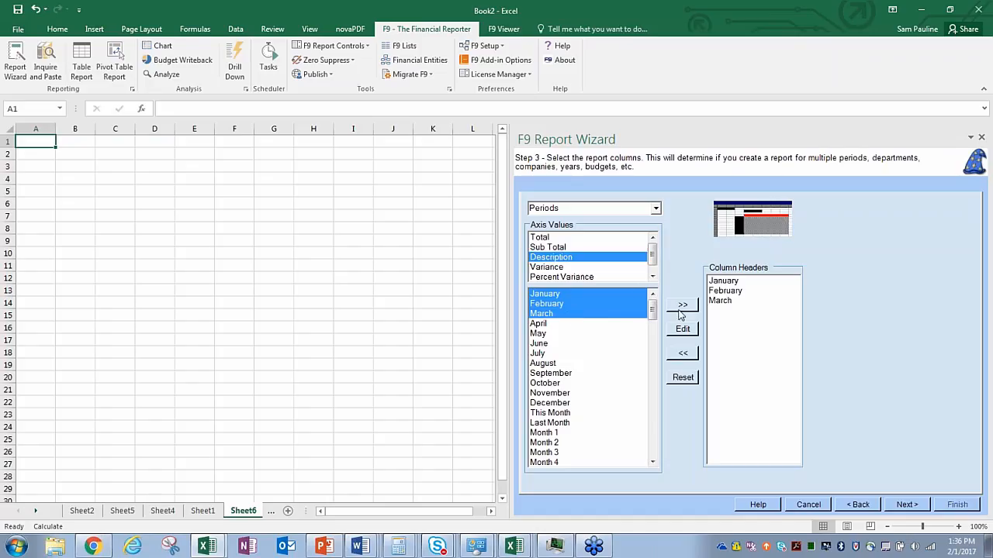
pyautogui.click(678, 307)
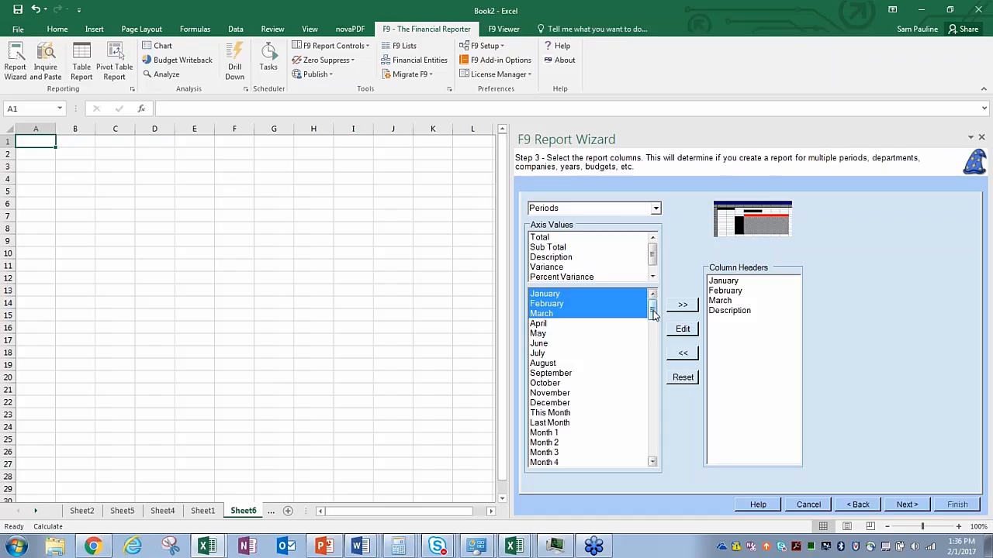
pyautogui.moveTo(652, 310)
pyautogui.mouseDown()
pyautogui.moveTo(652, 456)
pyautogui.moveTo(653, 306)
pyautogui.moveTo(666, 390)
pyautogui.moveTo(654, 451)
pyautogui.moveTo(656, 304)
pyautogui.mouseUp()
# Step: Set the report year to 2014, keeping all departments
pyautogui.click(907, 505)
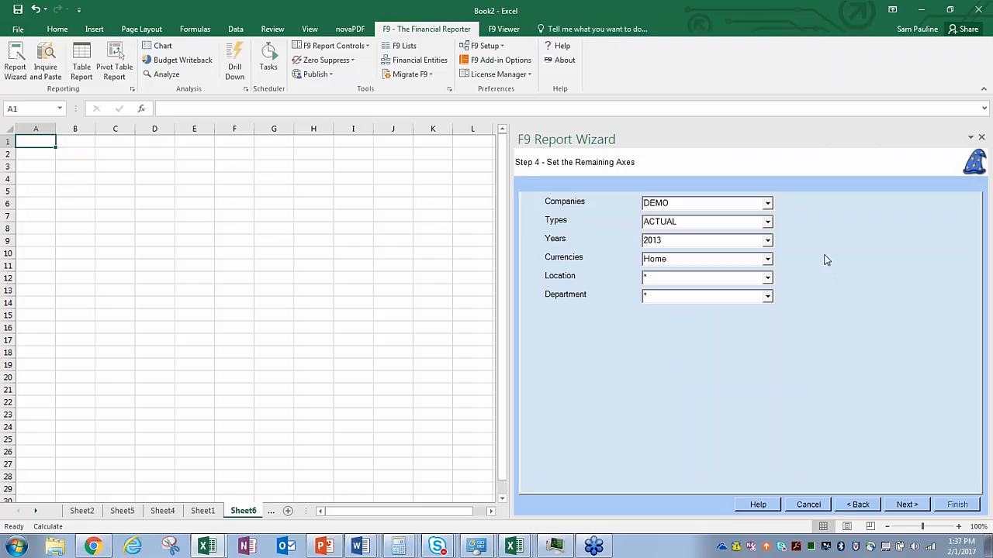
pyautogui.click(767, 241)
pyautogui.click(753, 268)
pyautogui.click(768, 278)
pyautogui.click(768, 297)
pyautogui.click(768, 299)
pyautogui.click(907, 505)
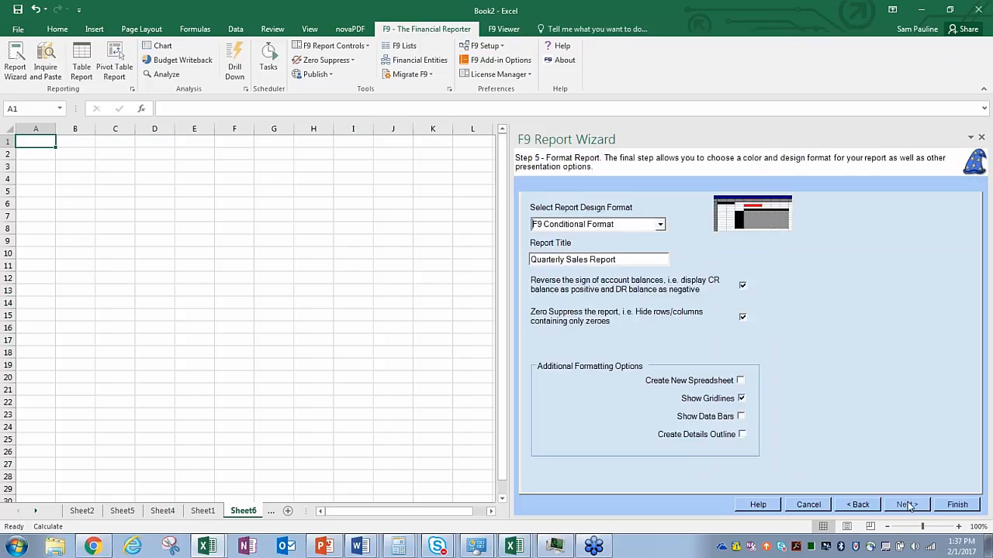
# Step: Keep F9 Conditional Format and the title 'Quarterly Sales Report', then generate the report
pyautogui.click(661, 225)
pyautogui.click(647, 257)
pyautogui.click(957, 505)
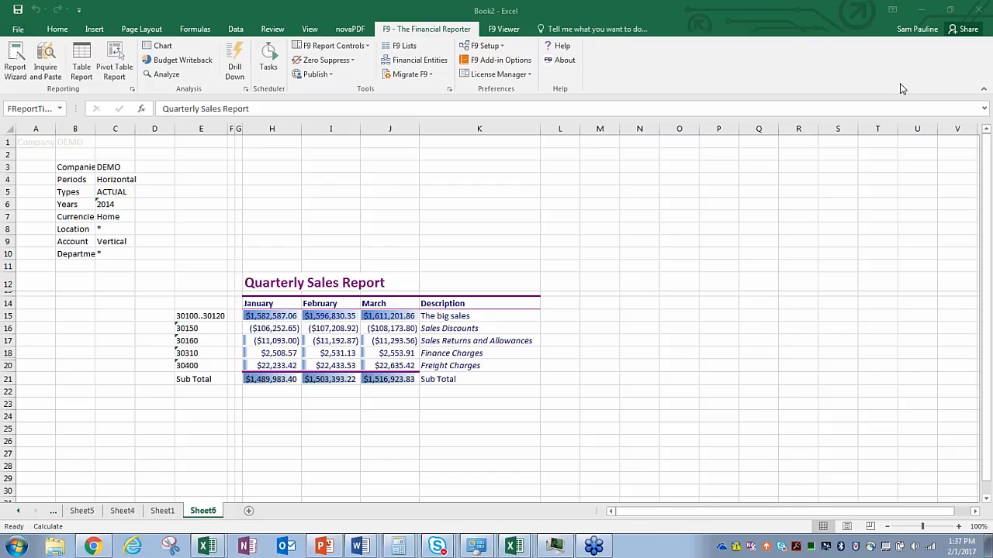
# Step: Open Tasks in the F9 Scheduler group, which brings up the Report Manager New Release notice
pyautogui.click(391, 215)
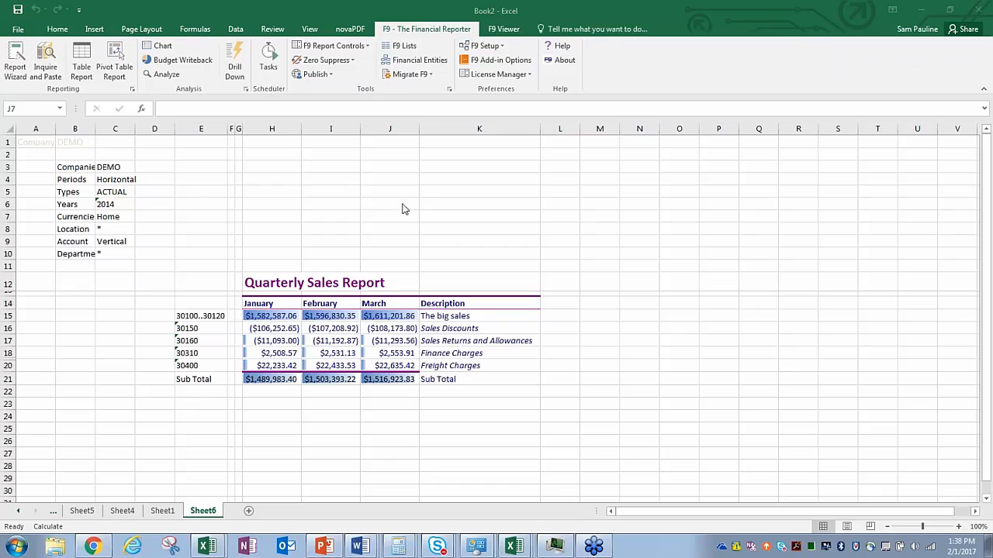
pyautogui.click(266, 67)
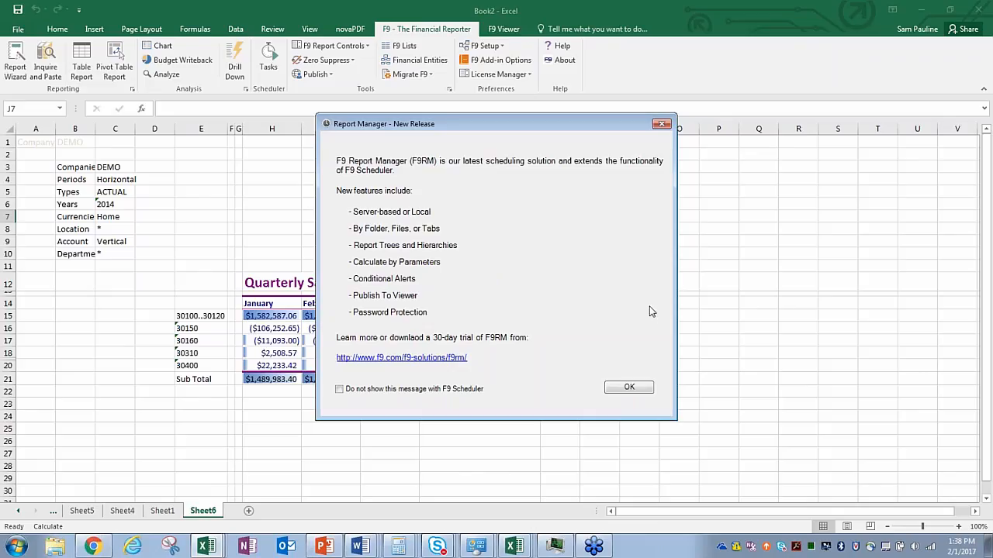
# Step: Dismiss the release notice and sign in to the F9 scheduler with the user's e-mail and password
pyautogui.click(628, 387)
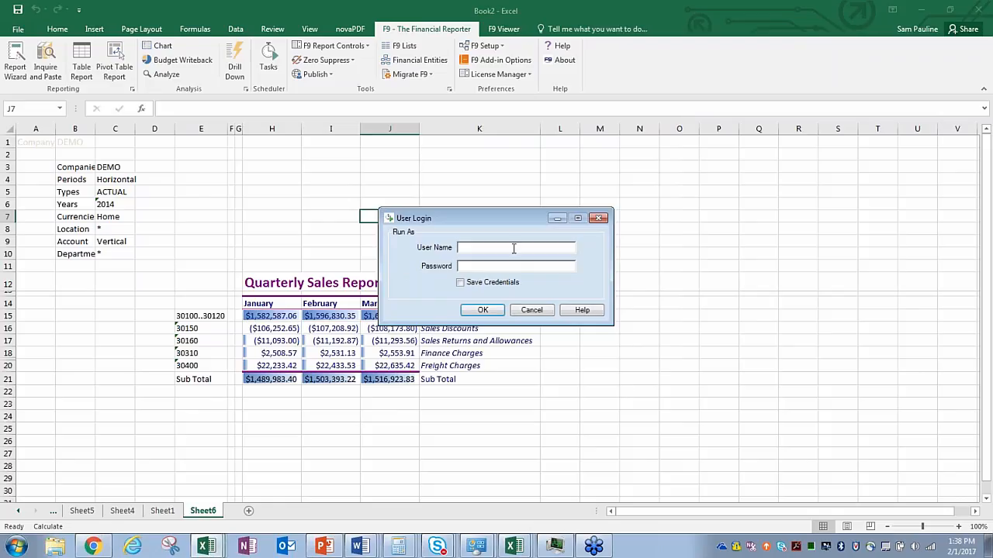
pyautogui.press('Tab')
pyautogui.write('********')
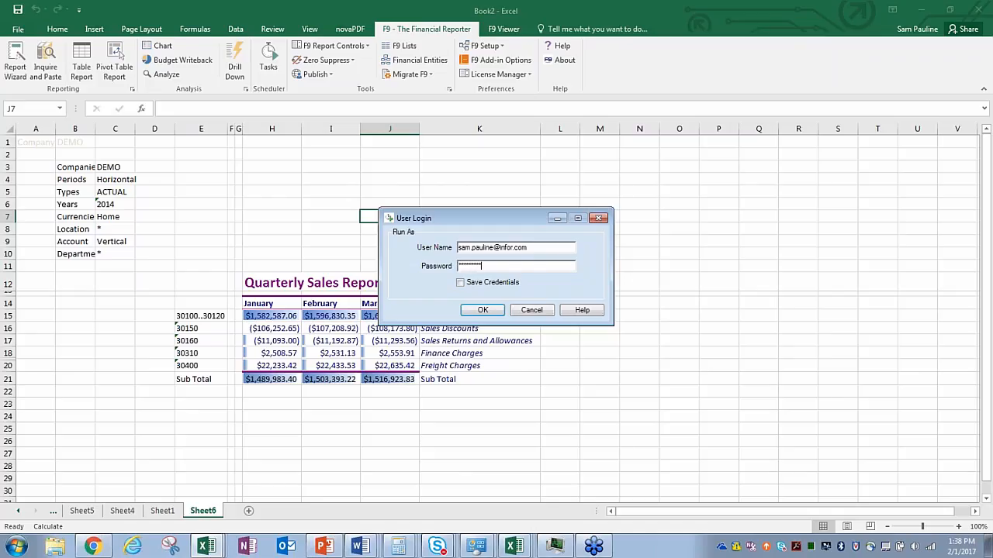
pyautogui.press('Return')
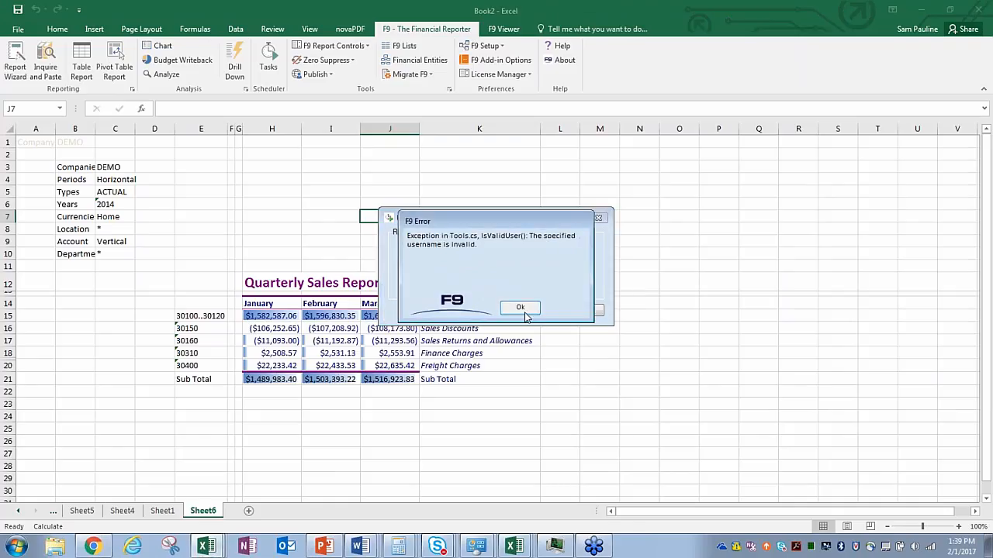
# Step: After the invalid-username error, retry the login, then cancel back to the Quarterly Sales Report
pyautogui.click(524, 312)
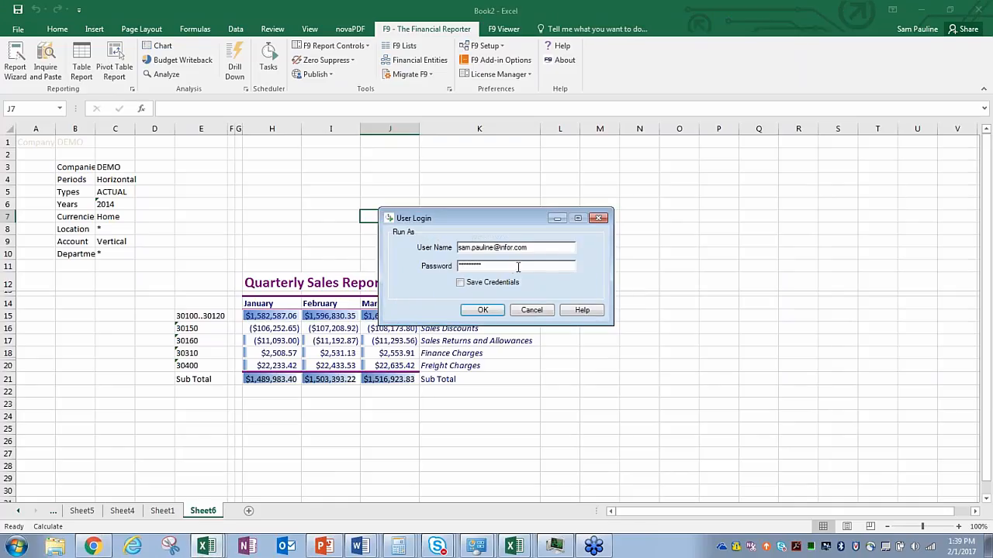
pyautogui.moveTo(513, 266); pyautogui.dragTo(441, 266)
pyautogui.click(489, 312)
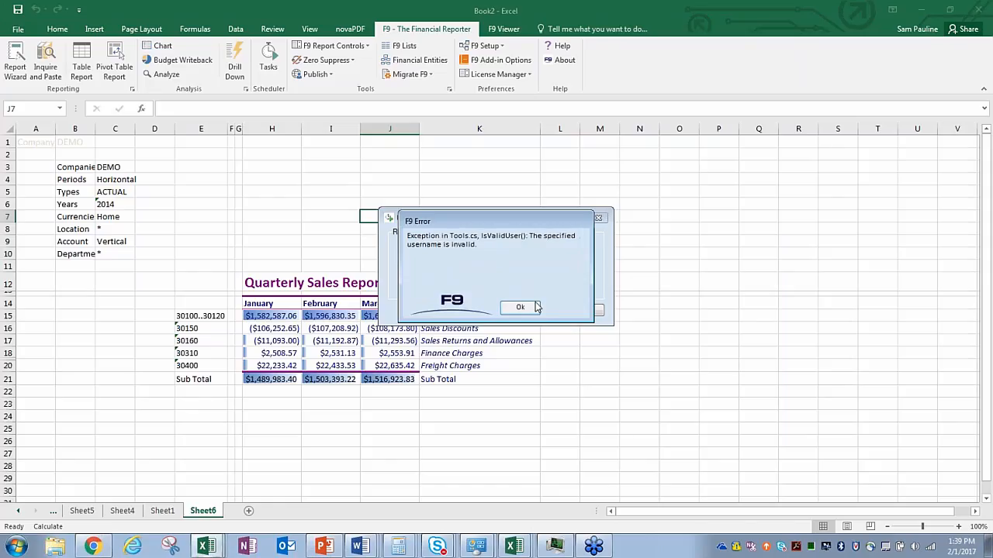
pyautogui.click(535, 307)
pyautogui.click(541, 310)
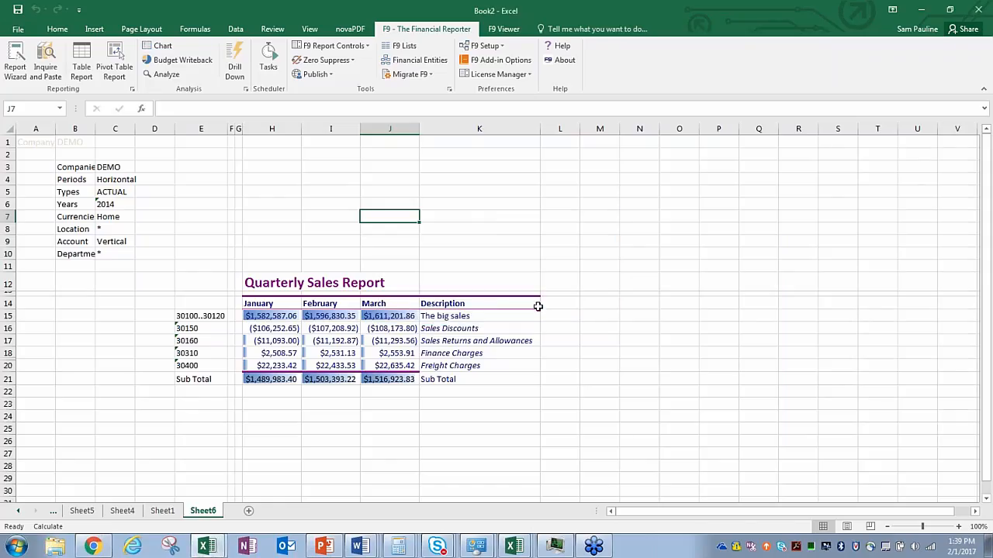
pyautogui.click(458, 218)
pyautogui.click(401, 217)
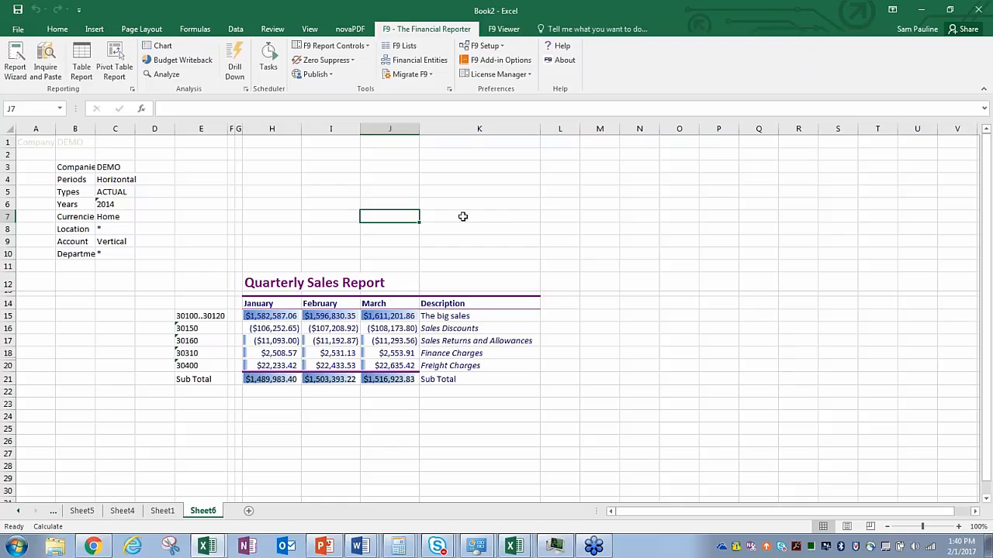
# Step: Add a new sheet, Sheet7, and set the F9 Chart balance type to BUDGET
pyautogui.click(463, 216)
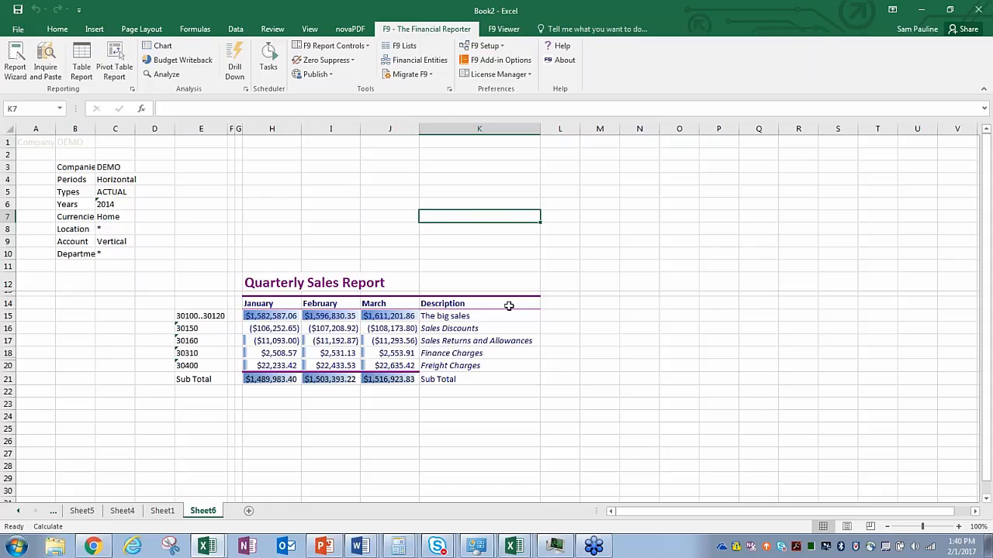
pyautogui.click(249, 510)
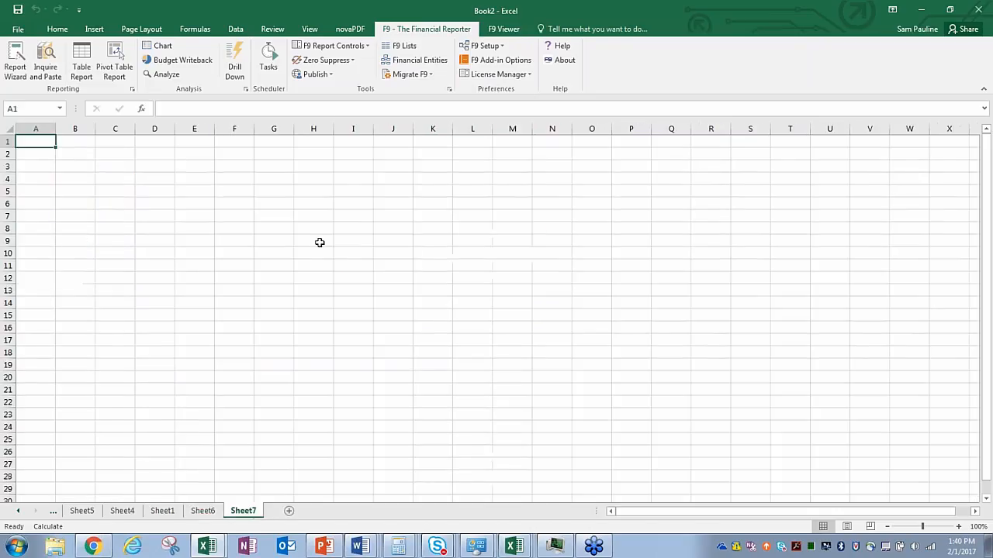
pyautogui.click(164, 48)
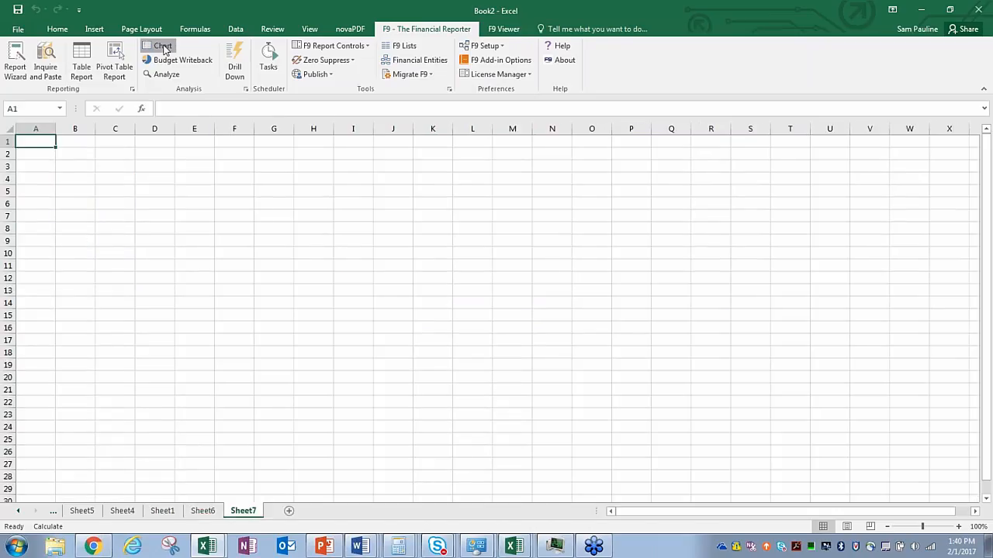
pyautogui.moveTo(597, 221); pyautogui.dragTo(521, 154)
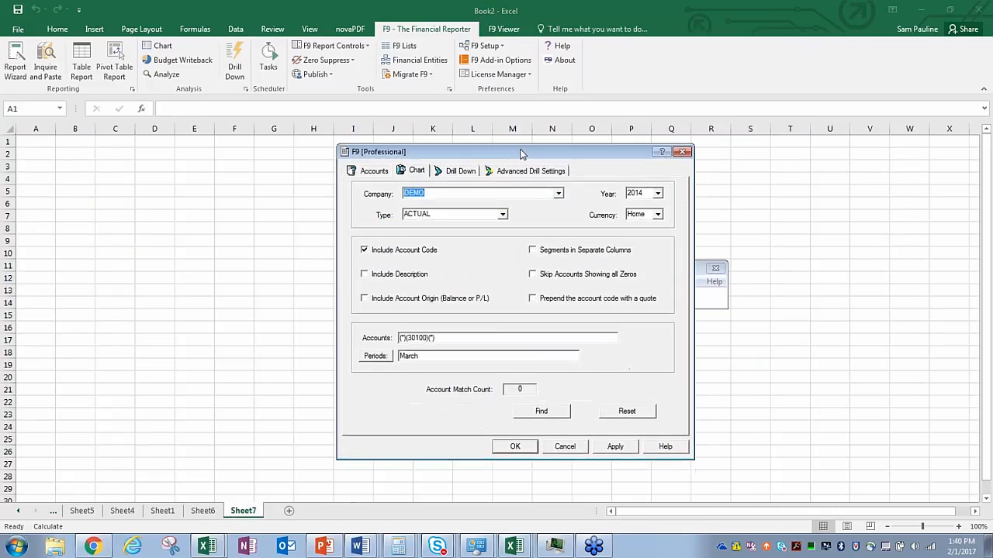
pyautogui.click(503, 214)
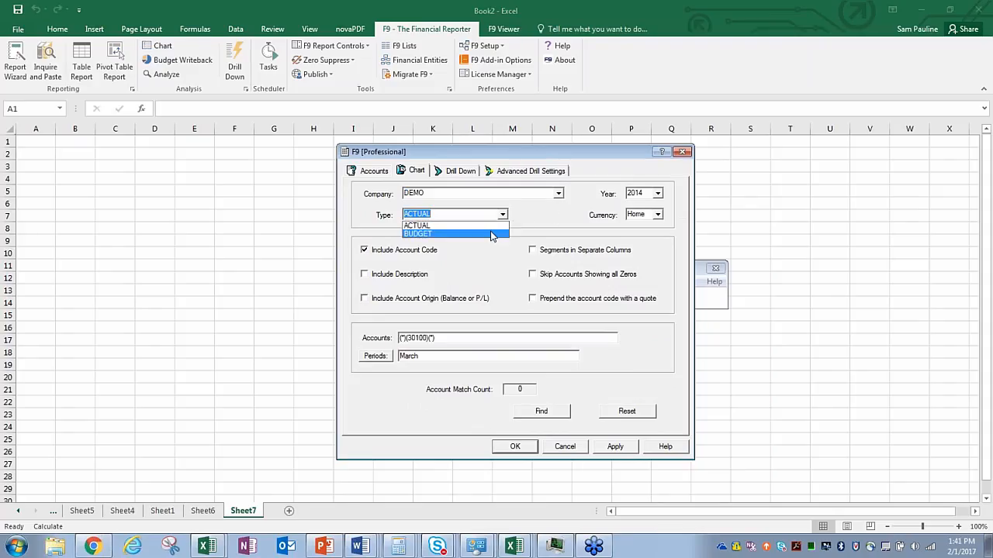
pyautogui.click(490, 235)
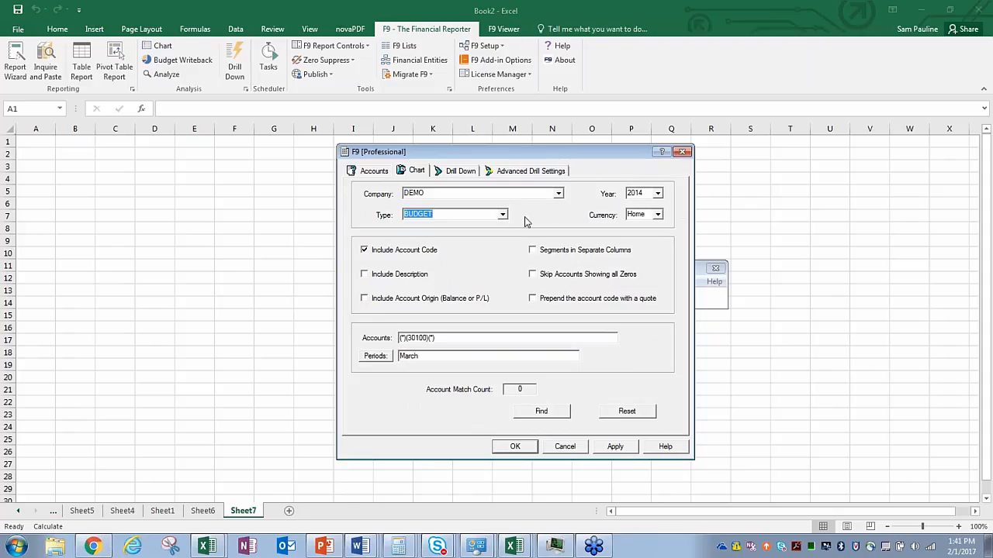
# Step: Filter accounts to (*)(30*)(*) for periods 1,2,3 and paste the 48 matches at A1
pyautogui.click(434, 340)
pyautogui.press('BackSpace')
pyautogui.press('BackSpace')
pyautogui.press('BackSpace')
pyautogui.write('*')
pyautogui.doubleClick(399, 360)
pyautogui.write('1,2')
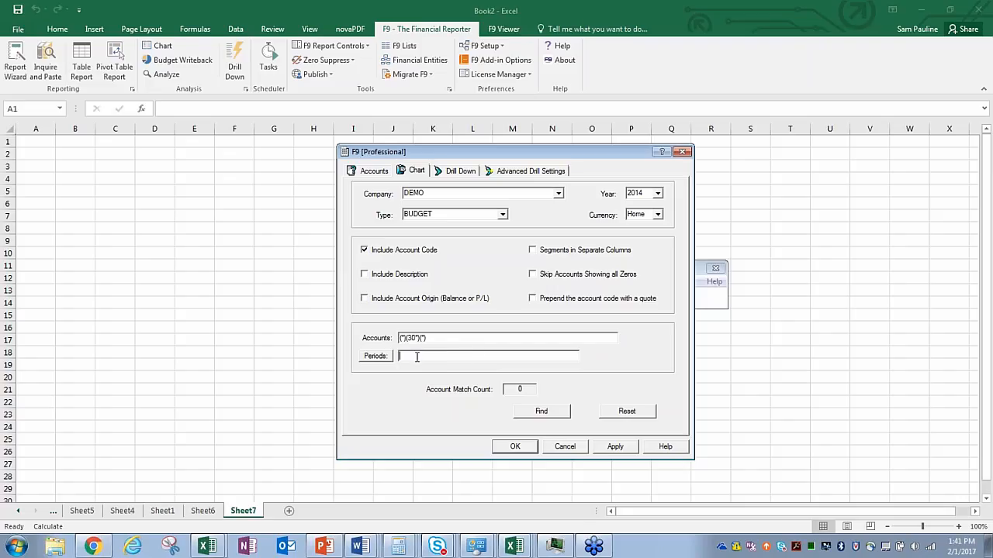
pyautogui.write(',3')
pyautogui.click(553, 412)
pyautogui.click(541, 301)
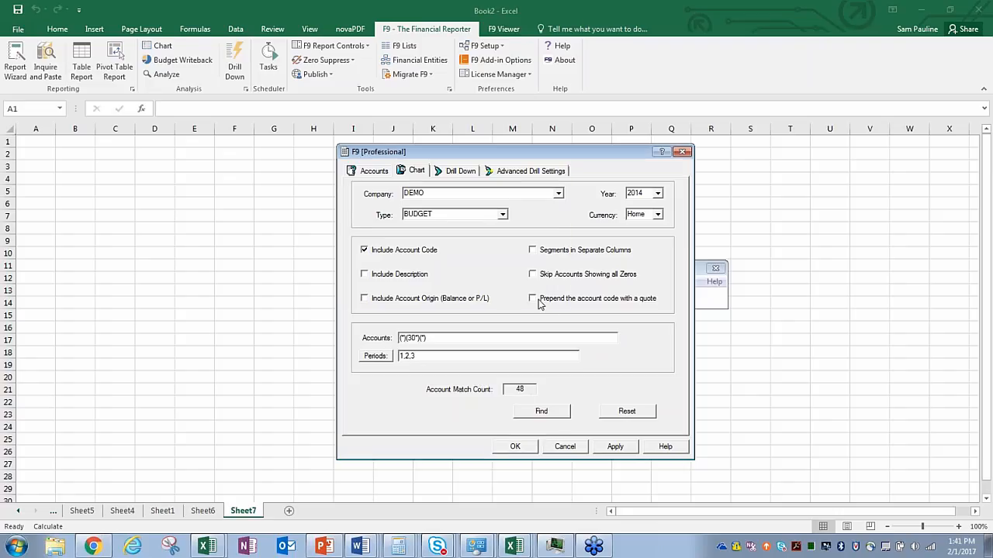
pyautogui.click(528, 447)
pyautogui.click(715, 268)
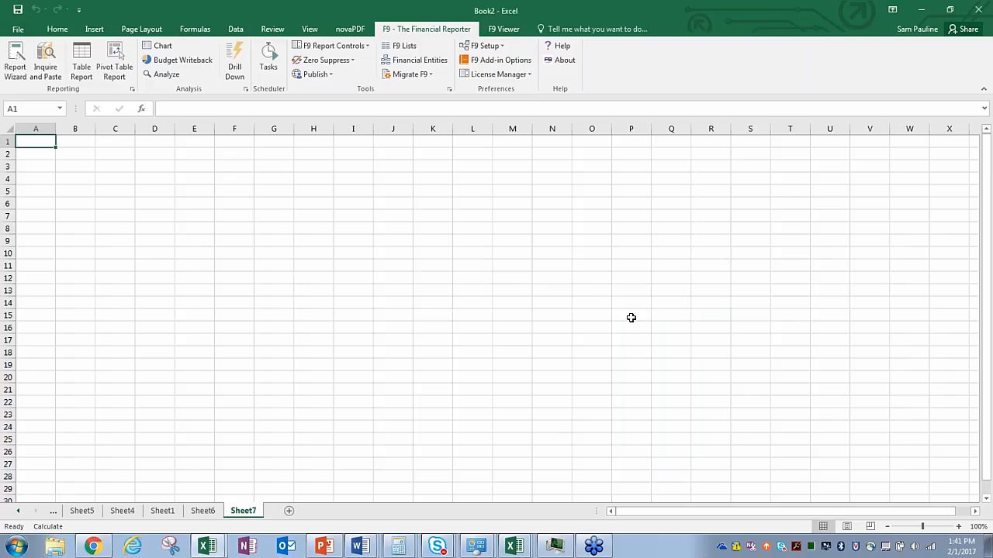
pyautogui.hotkey('ctrl', 'v')
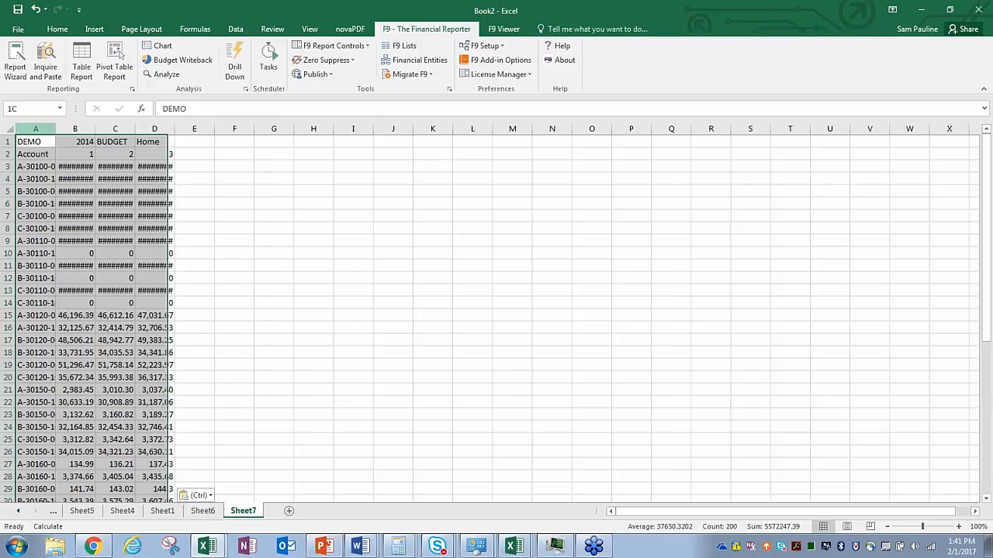
# Step: Autofit columns A–D and change the B3 budget to 50,000
pyautogui.doubleClick(173, 129)
pyautogui.click(348, 203)
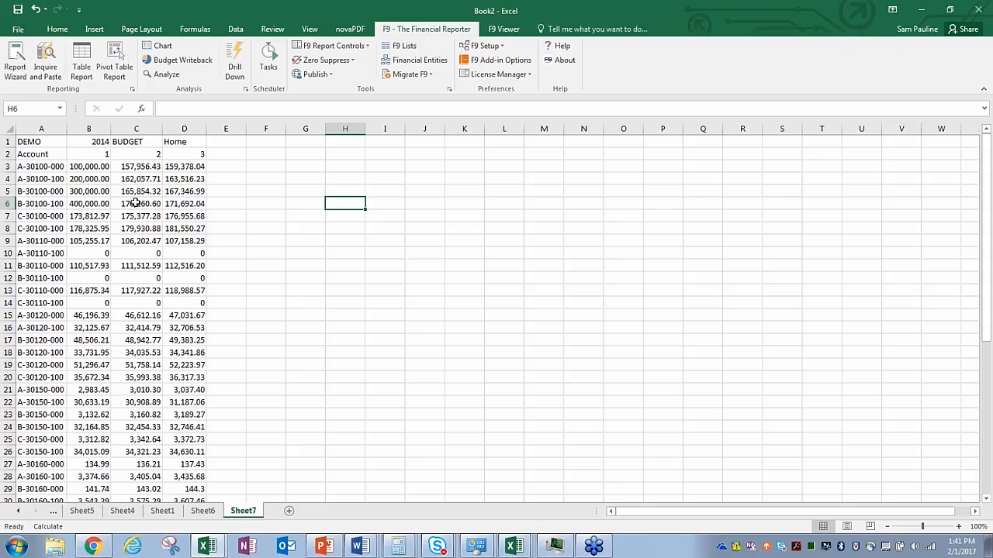
pyautogui.click(90, 168)
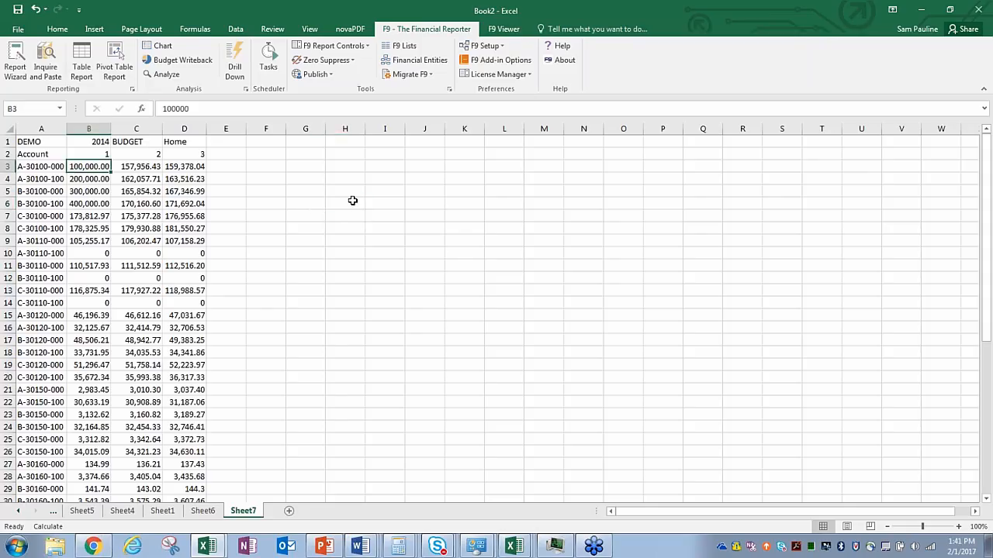
pyautogui.write('50,')
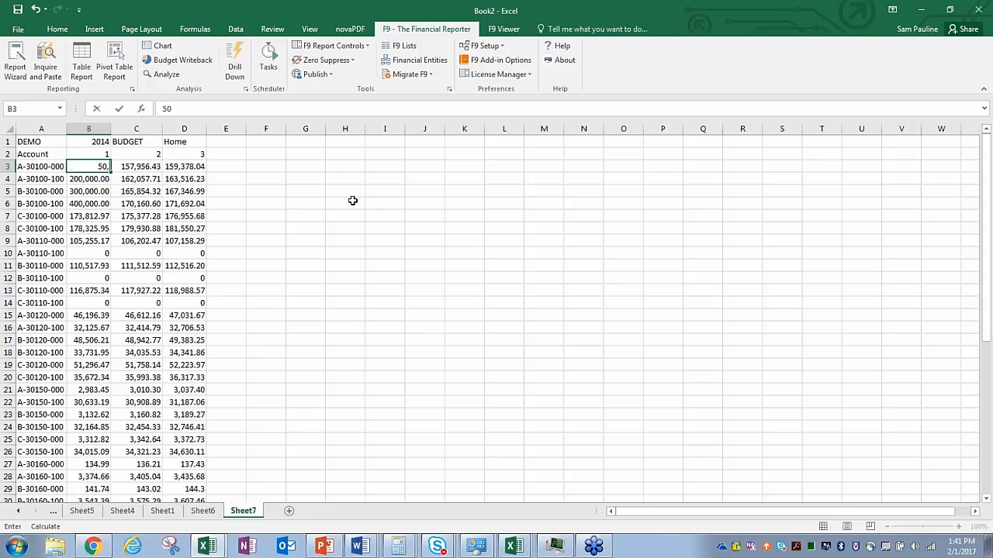
pyautogui.write('000')
pyautogui.press('Return')
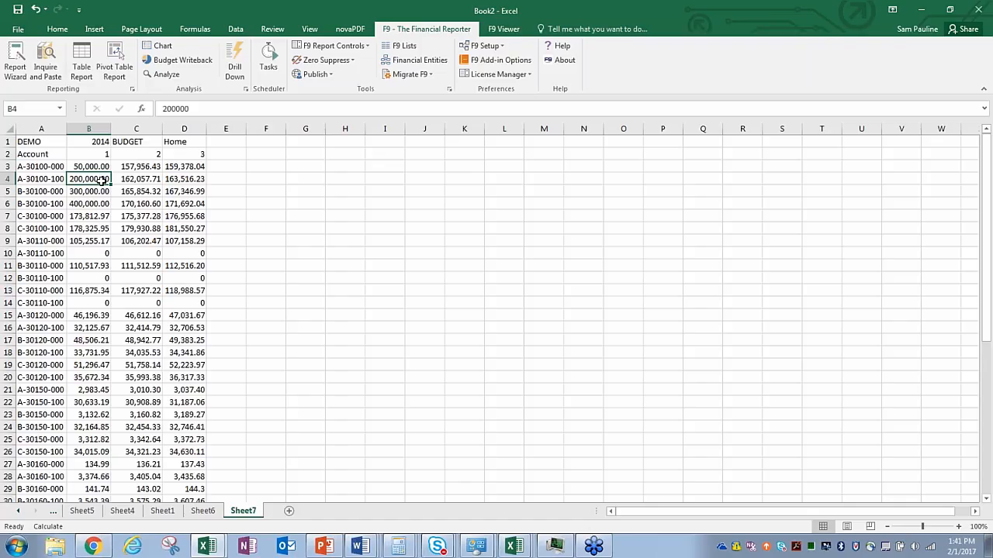
# Step: Overwrite B4's 200000 with 150,000 and return to the Book2 workbook
pyautogui.doubleClick(93, 179)
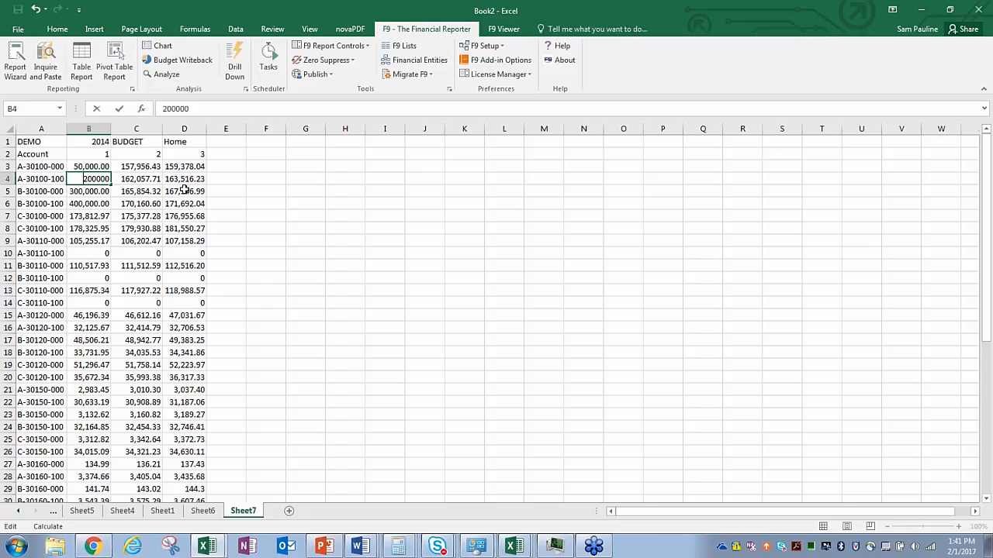
pyautogui.click(69, 190)
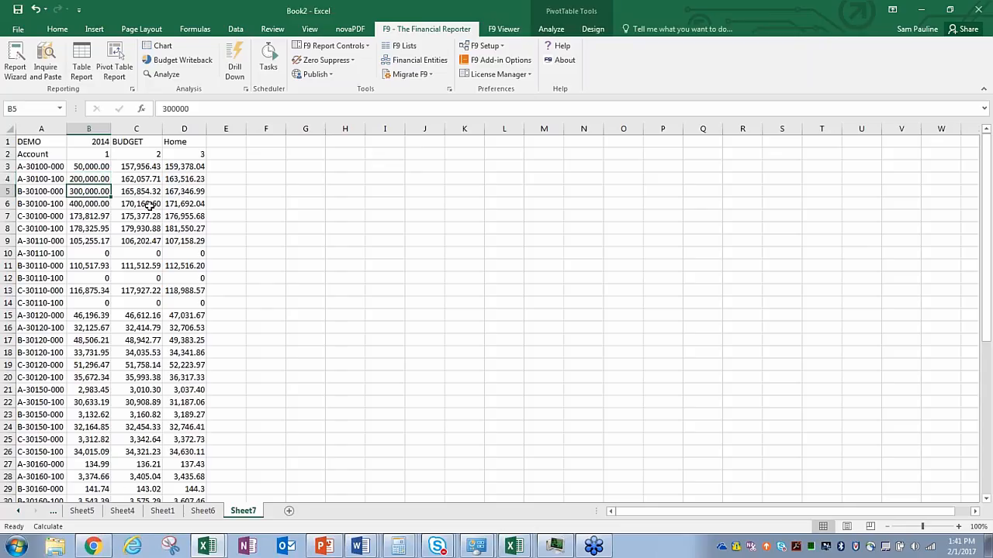
pyautogui.doubleClick(108, 178)
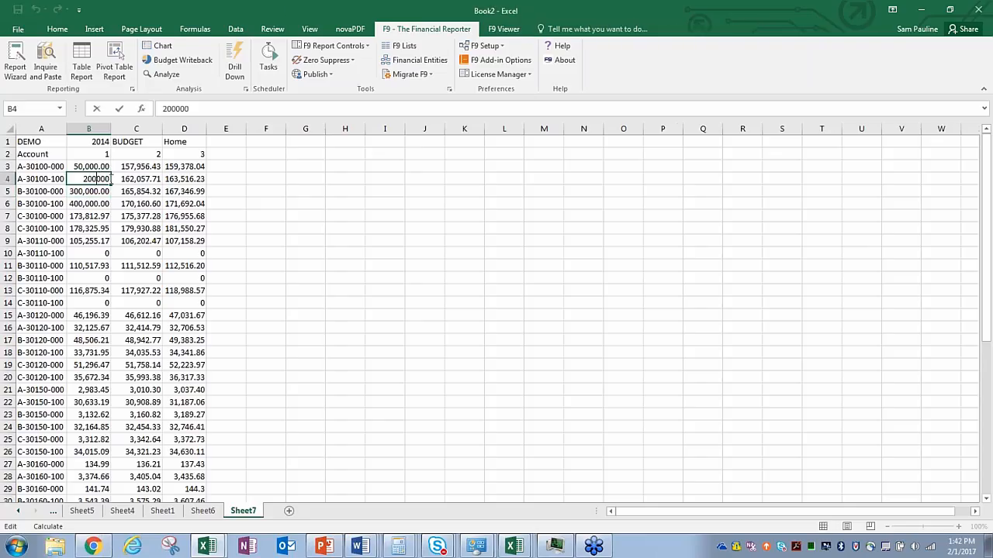
pyautogui.moveTo(111, 180); pyautogui.dragTo(90, 179)
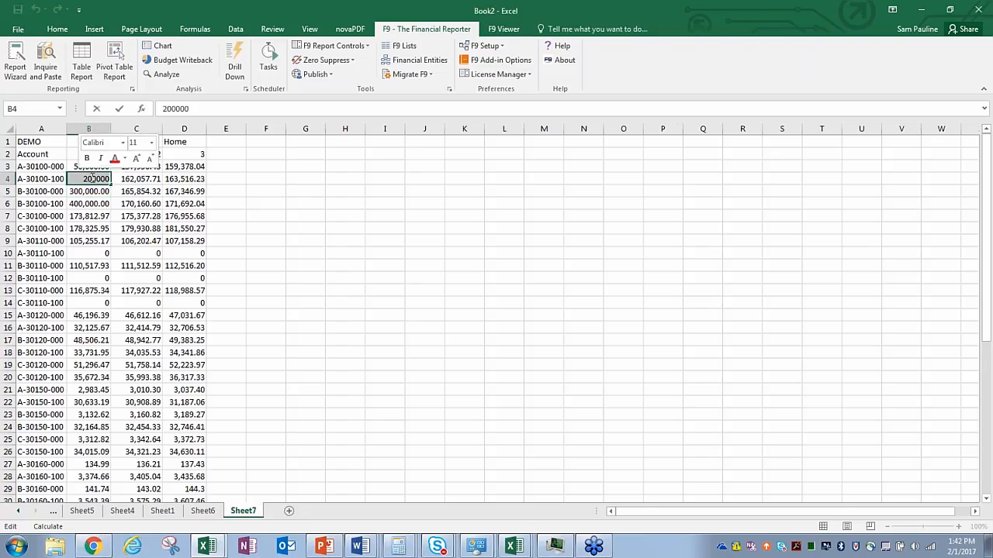
pyautogui.press('BackSpace')
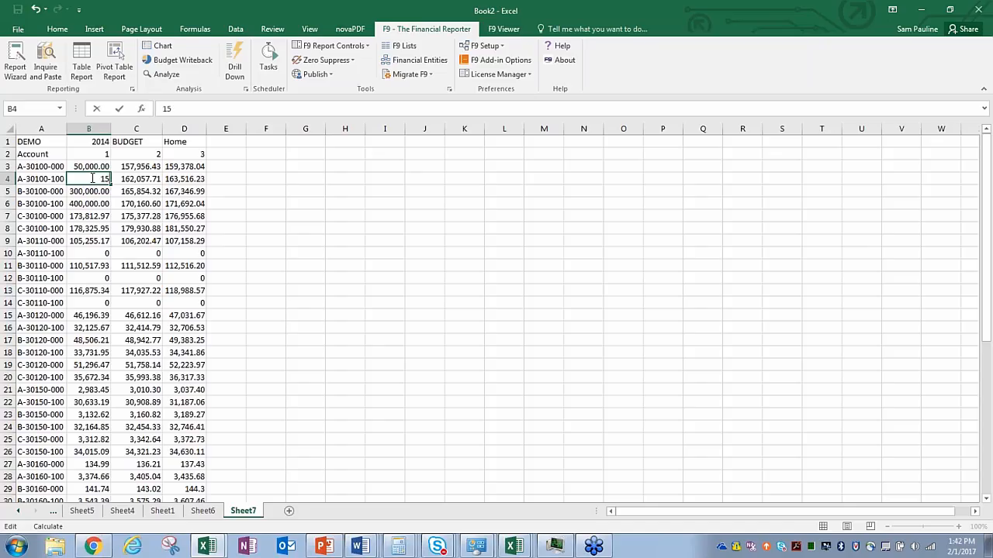
pyautogui.write('150,000')
pyautogui.press('Return')
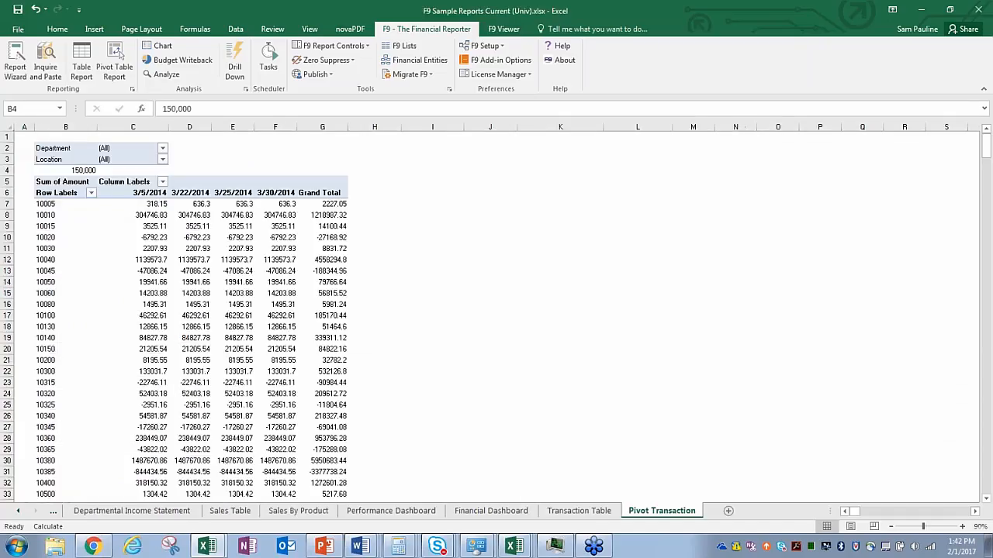
pyautogui.click(209, 546)
pyautogui.click(205, 518)
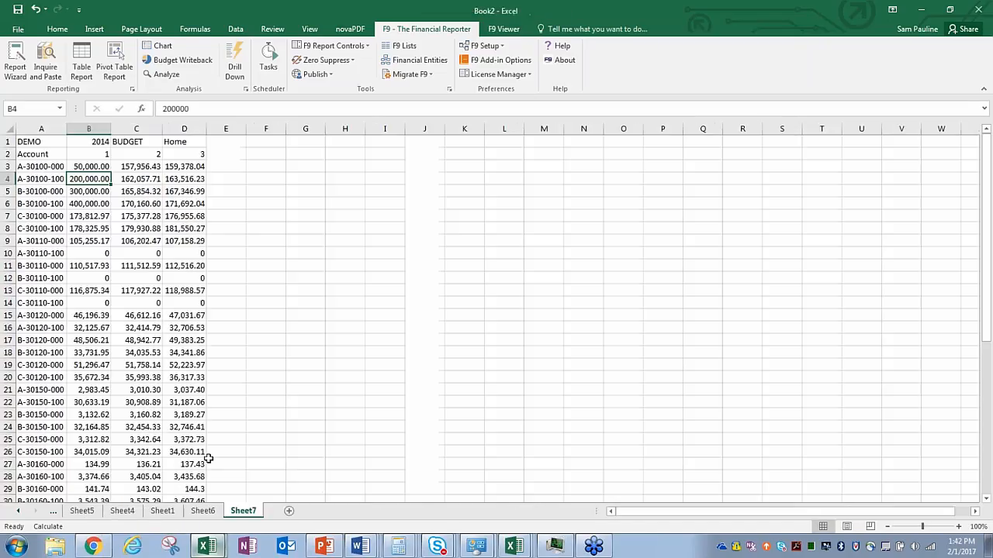
# Step: Replace B5's 300000 budget with 150,000
pyautogui.click(90, 191)
pyautogui.doubleClick(93, 191)
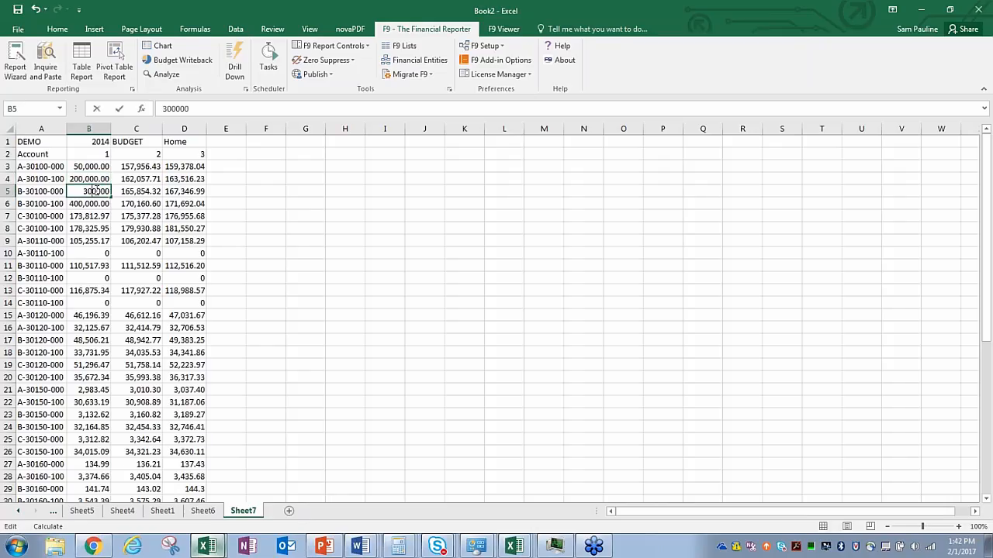
pyautogui.moveTo(109, 191); pyautogui.dragTo(69, 191)
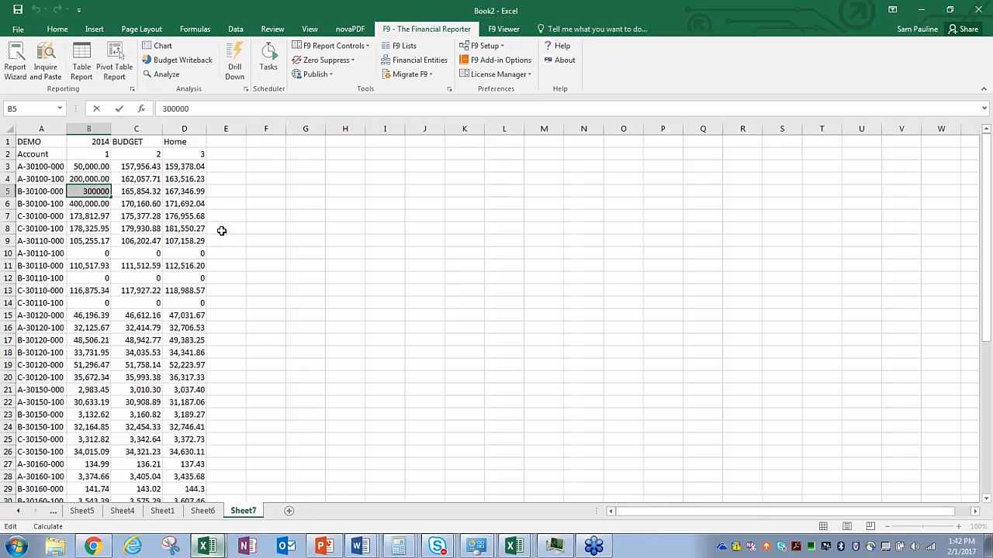
pyautogui.write('150,')
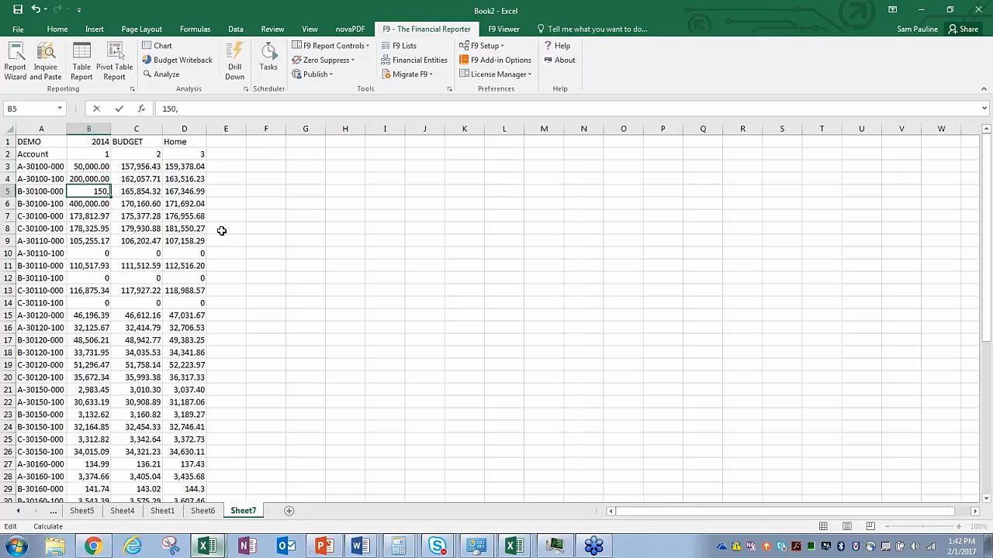
pyautogui.write('000')
pyautogui.press('Return')
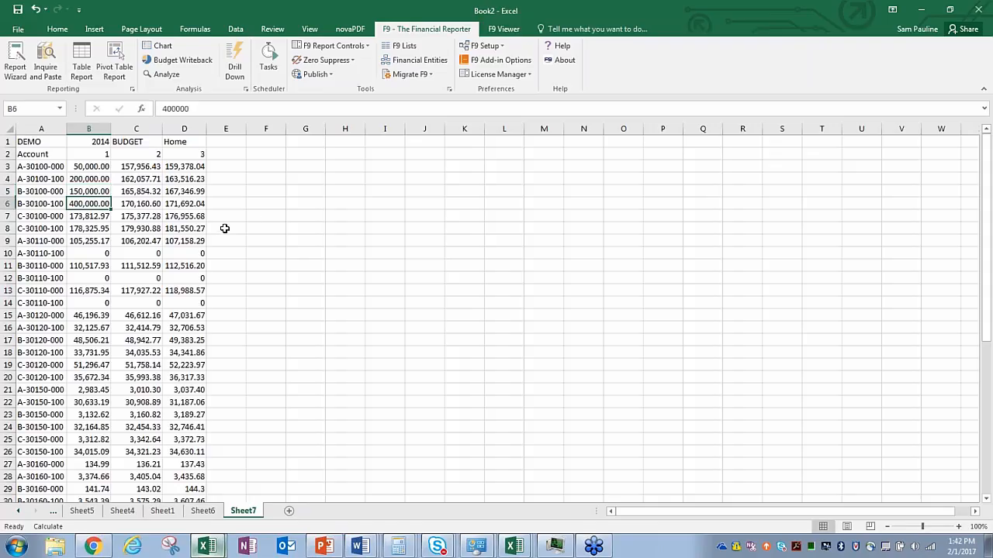
# Step: Set B4 to 100,000 and B6 to 200,000, then select A2:D6
pyautogui.doubleClick(102, 179)
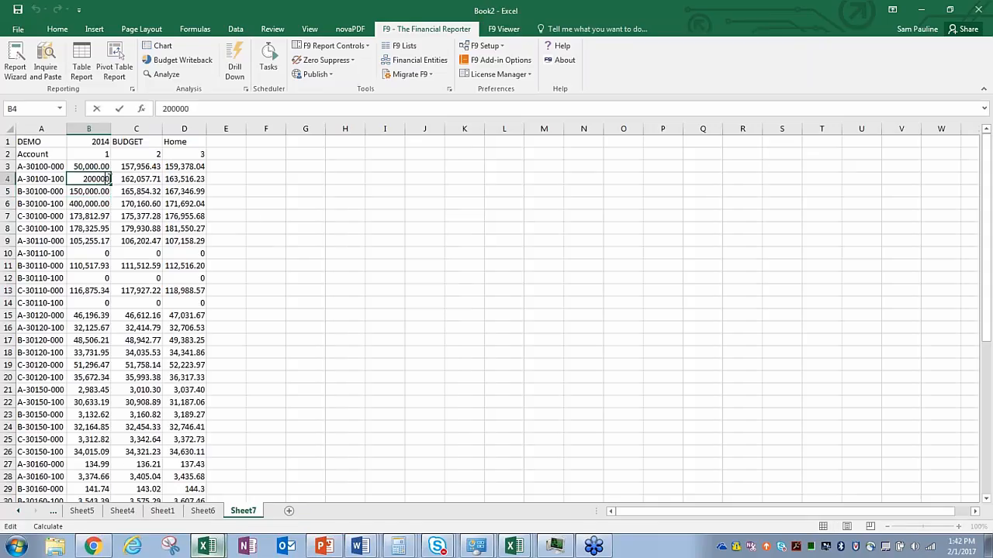
pyautogui.moveTo(107, 178); pyautogui.dragTo(66, 179)
pyautogui.click(87, 179)
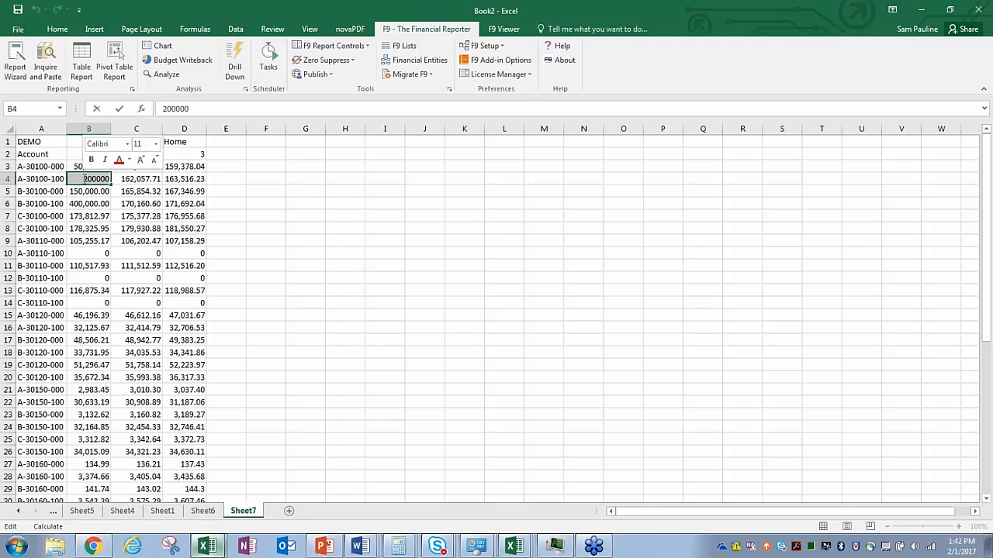
pyautogui.write('100,0')
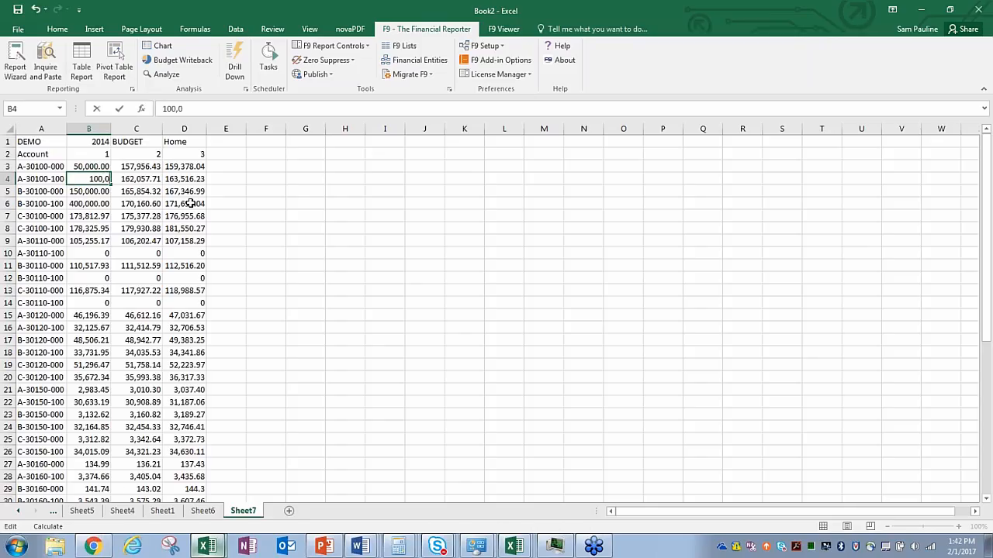
pyautogui.write('00')
pyautogui.press('Return')
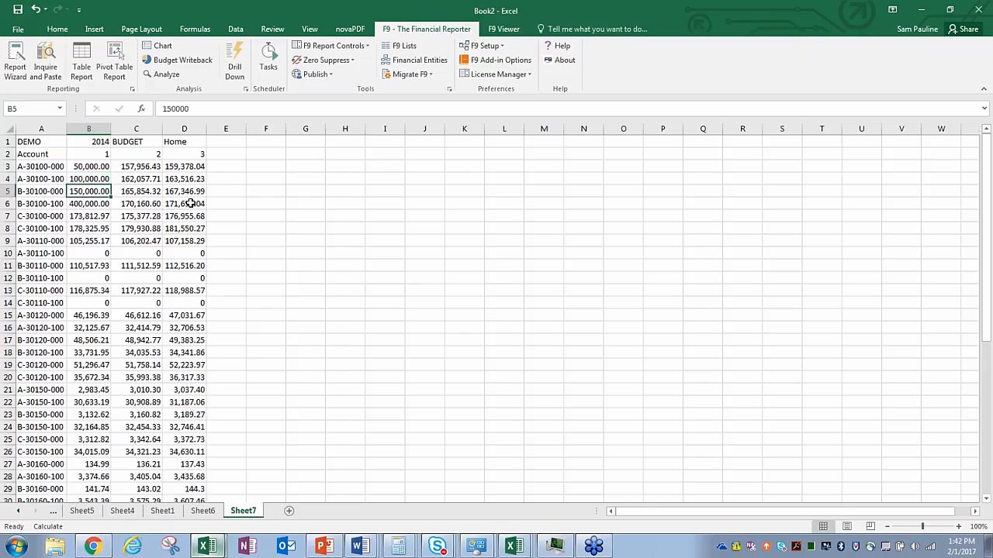
pyautogui.doubleClick(100, 205)
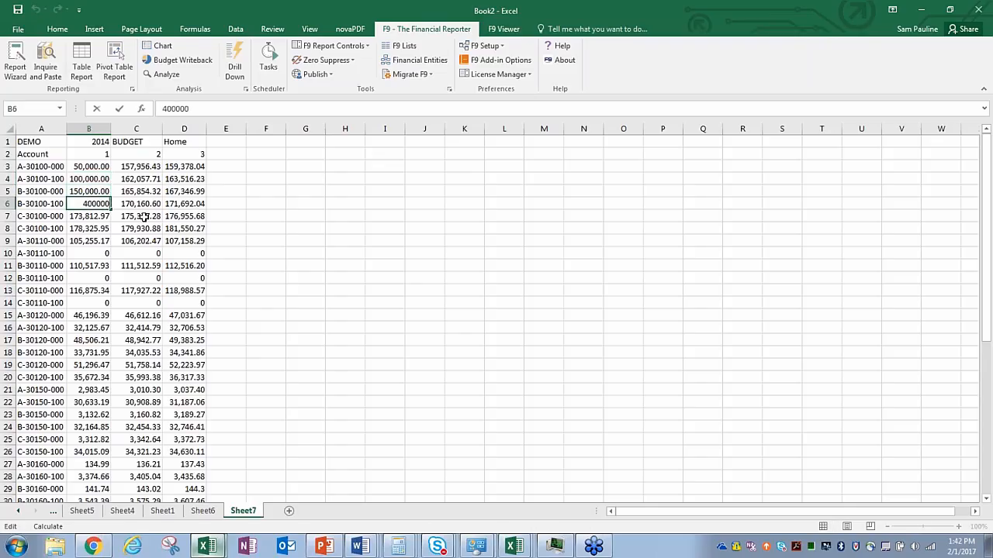
pyautogui.press('BackSpace')
pyautogui.press('BackSpace')
pyautogui.press('BackSpace')
pyautogui.press('BackSpace')
pyautogui.write('200,000')
pyautogui.press('Return')
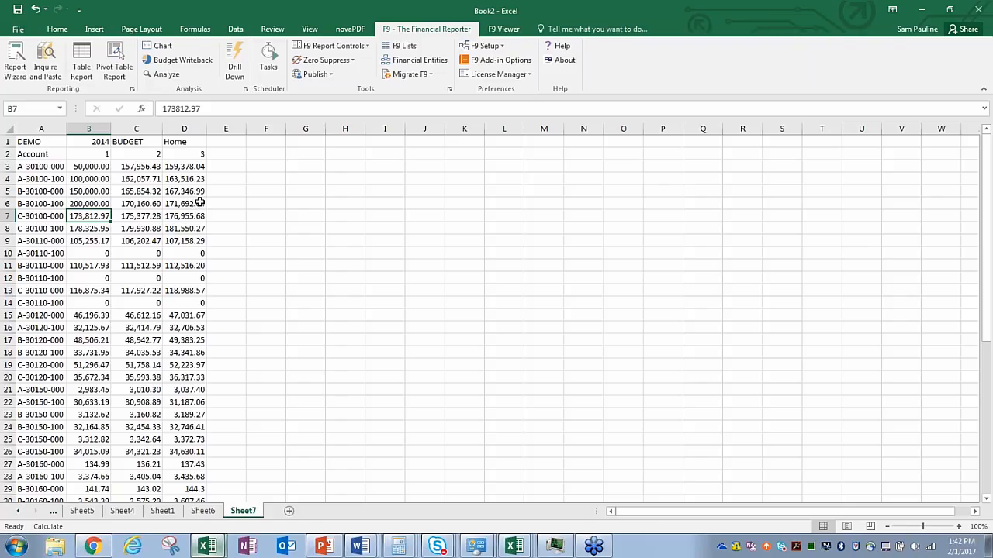
pyautogui.moveTo(200, 202); pyautogui.dragTo(36, 157)
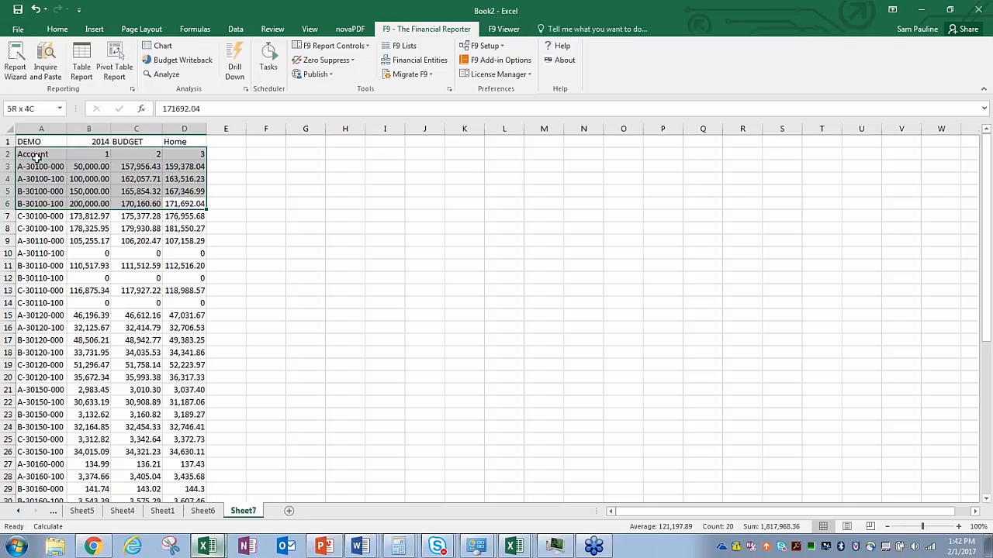
# Step: Run Budget Writeback on the selected A2:D6 figures and acknowledge the success message
pyautogui.click(183, 61)
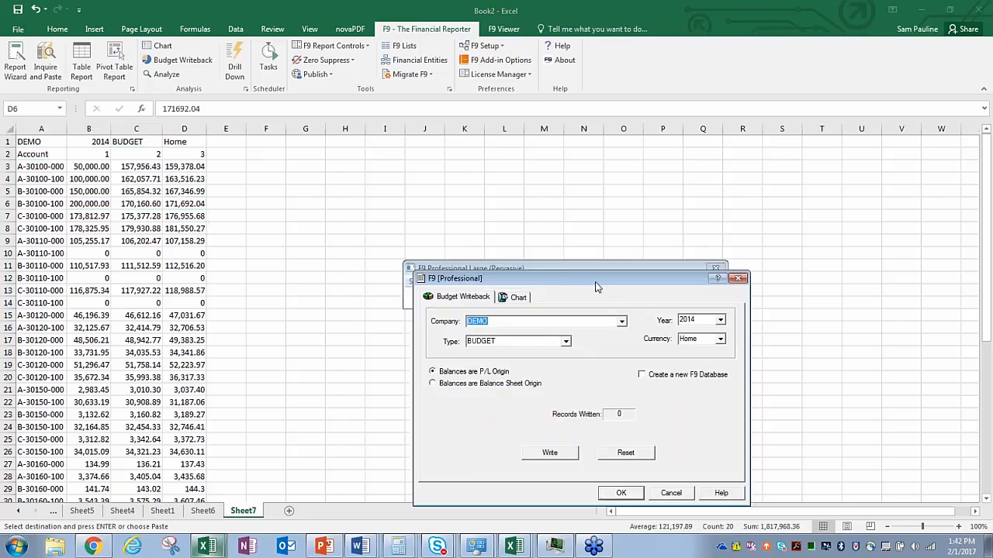
pyautogui.moveTo(597, 287); pyautogui.dragTo(507, 176)
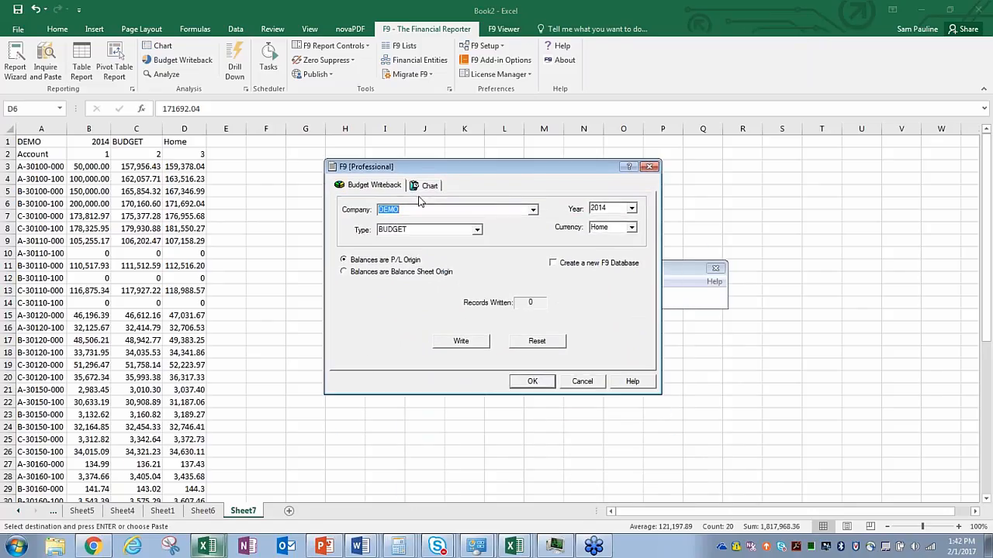
pyautogui.click(472, 342)
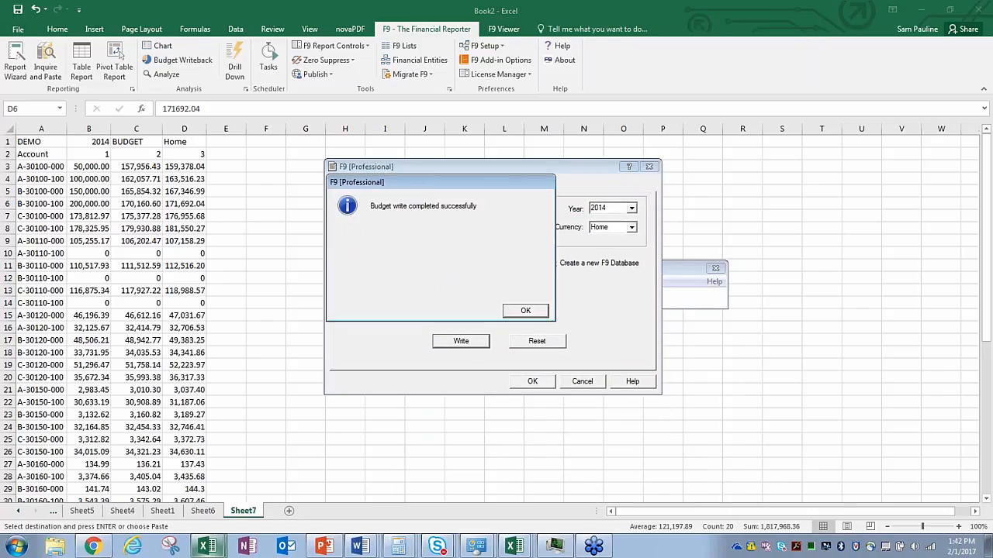
pyautogui.click(526, 311)
# Step: Close the writeback and F9 windows, cancel the copy, and select cell F2
pyautogui.click(533, 381)
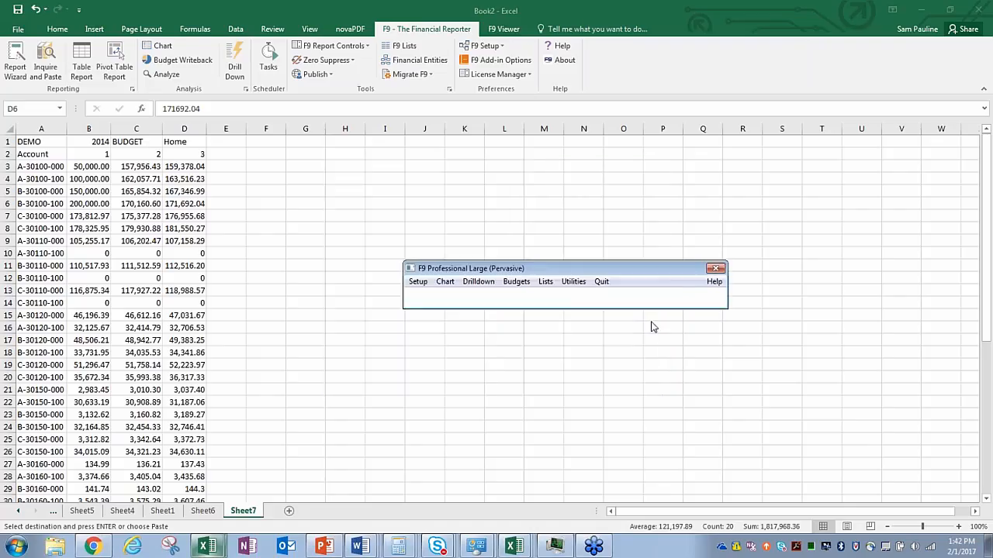
pyautogui.click(715, 269)
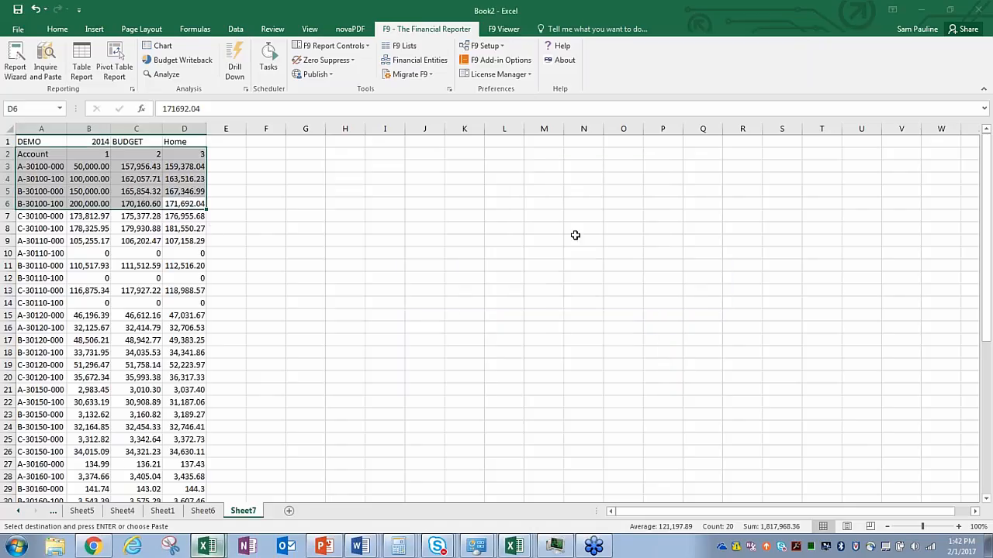
pyautogui.click(292, 151)
pyautogui.press('Escape')
pyautogui.click(281, 153)
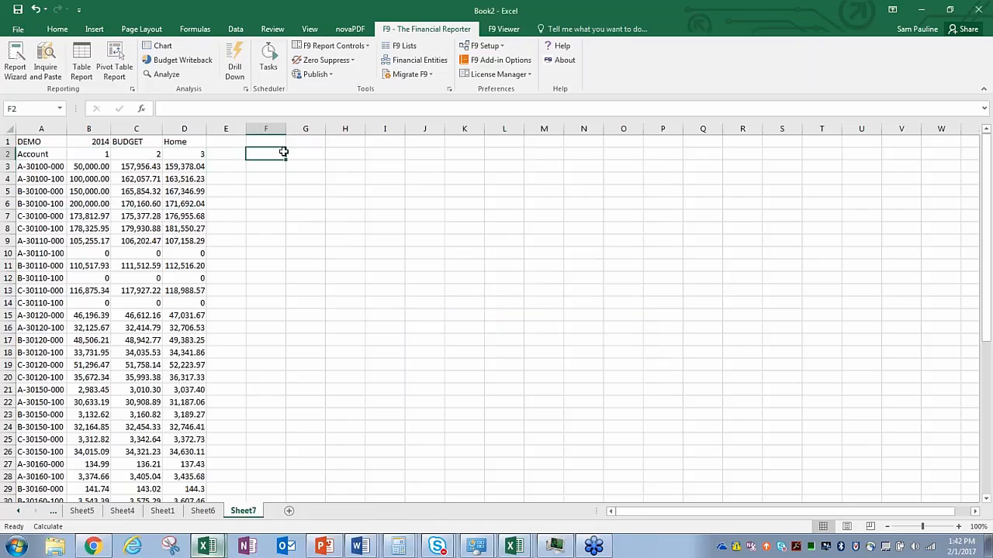
# Step: Paste the 48 BUDGET accounts matching 30 at F2 and autofit columns F–I
pyautogui.click(162, 48)
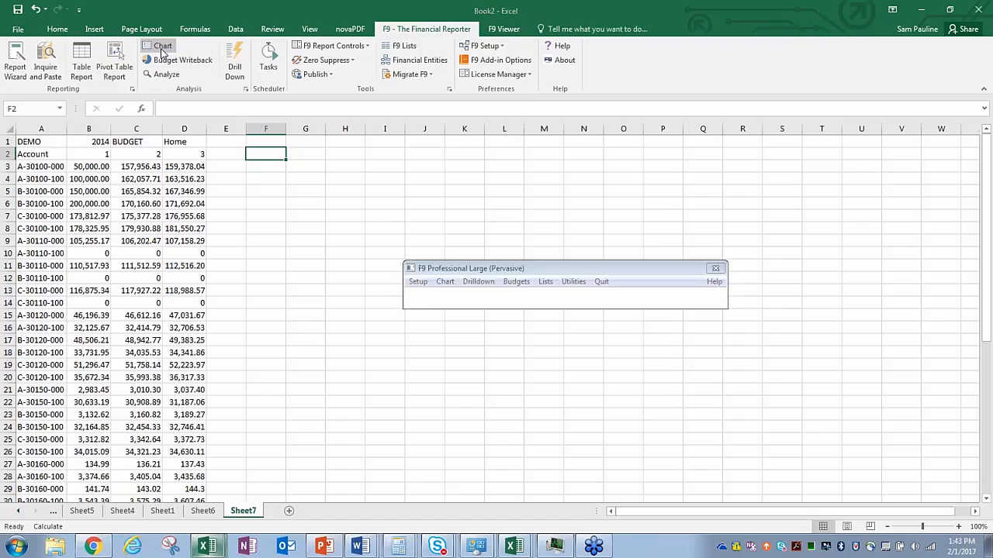
pyautogui.moveTo(618, 228); pyautogui.dragTo(597, 161)
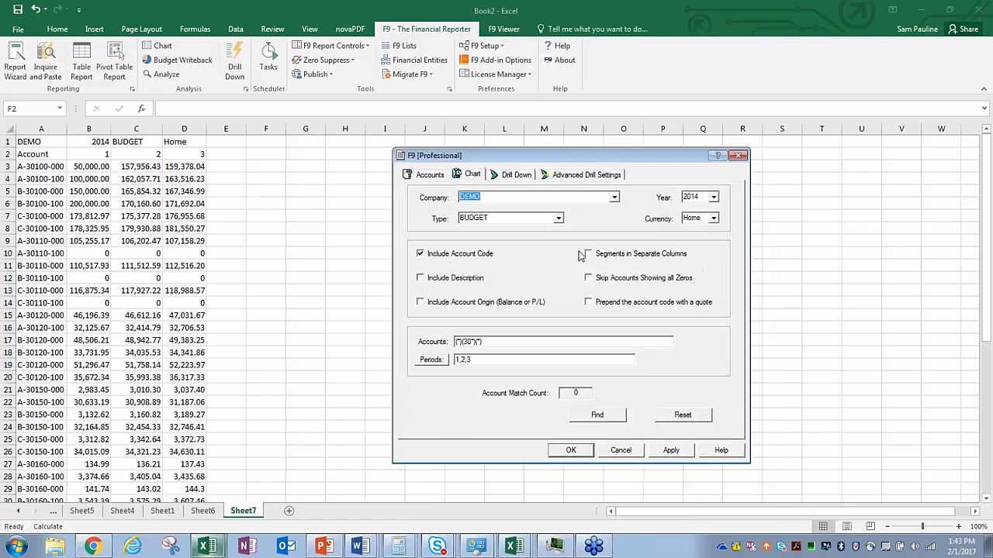
pyautogui.click(604, 416)
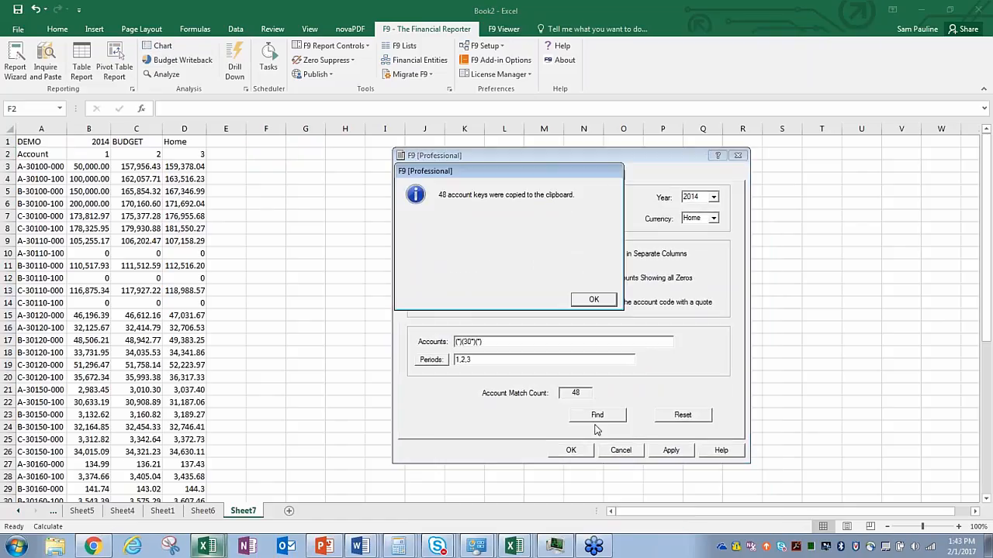
pyautogui.click(593, 300)
pyautogui.click(570, 449)
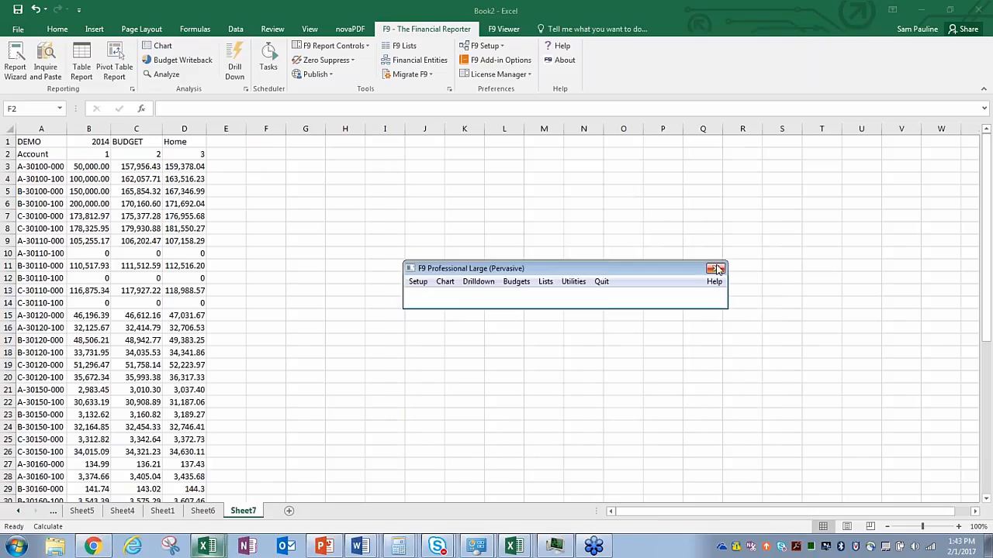
pyautogui.hotkey('ctrl', 'v')
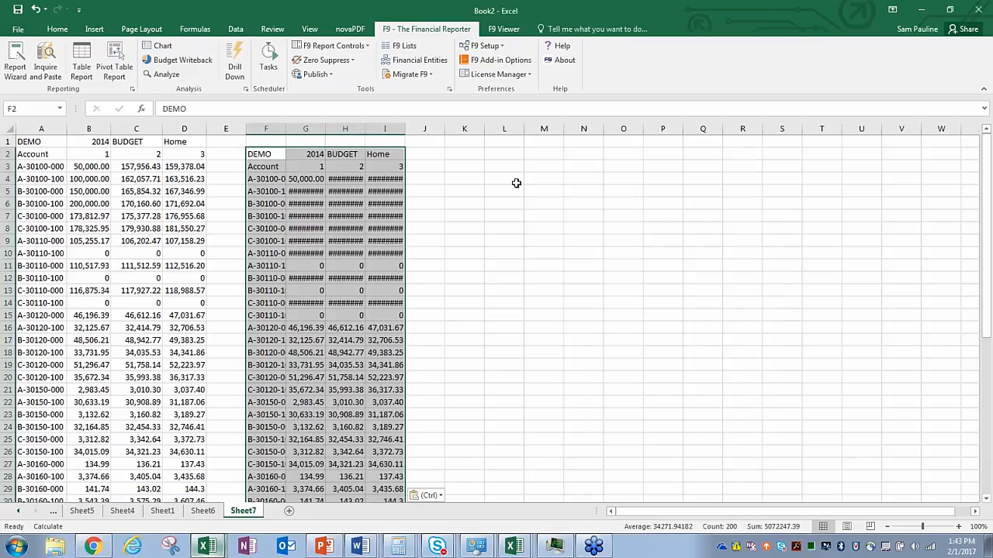
pyautogui.moveTo(265, 129); pyautogui.dragTo(401, 129)
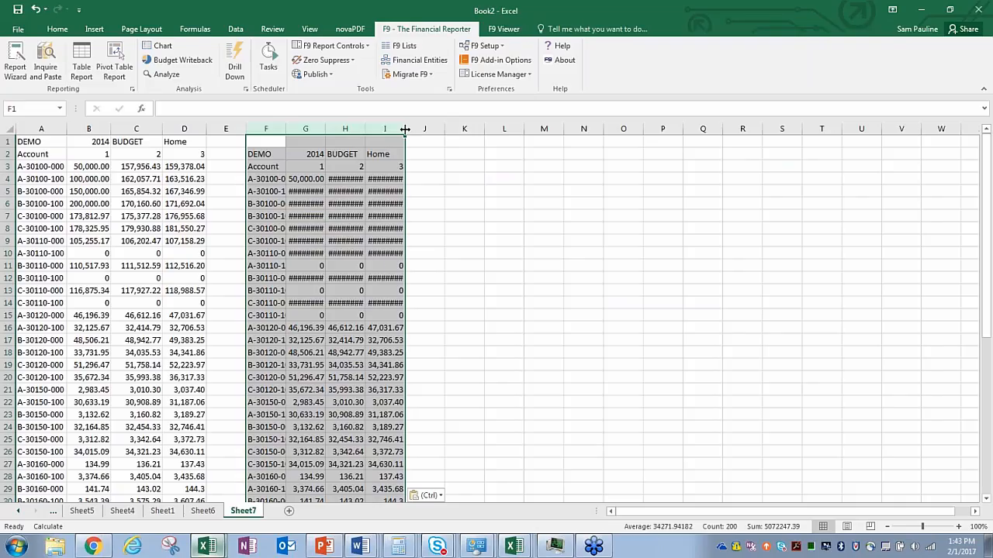
pyautogui.doubleClick(404, 130)
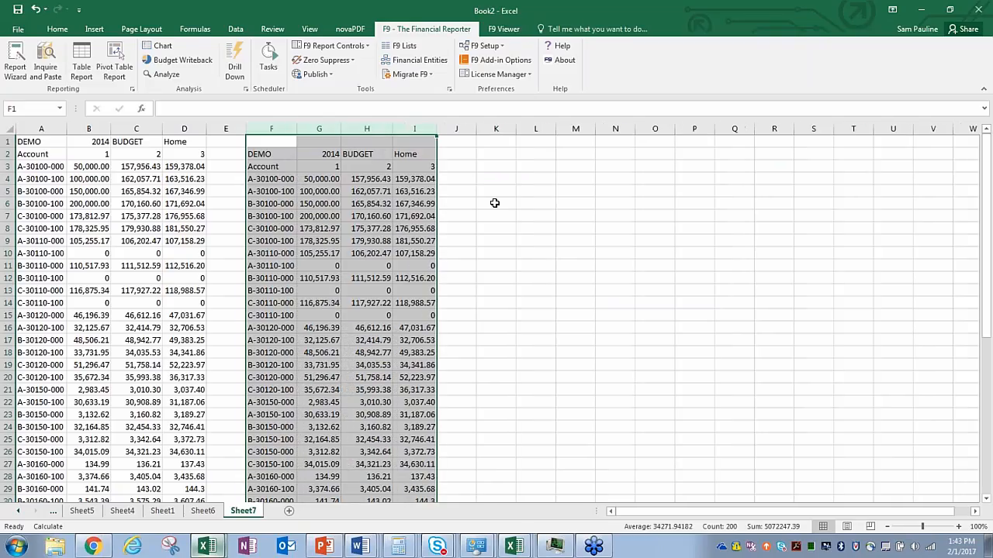
pyautogui.click(496, 203)
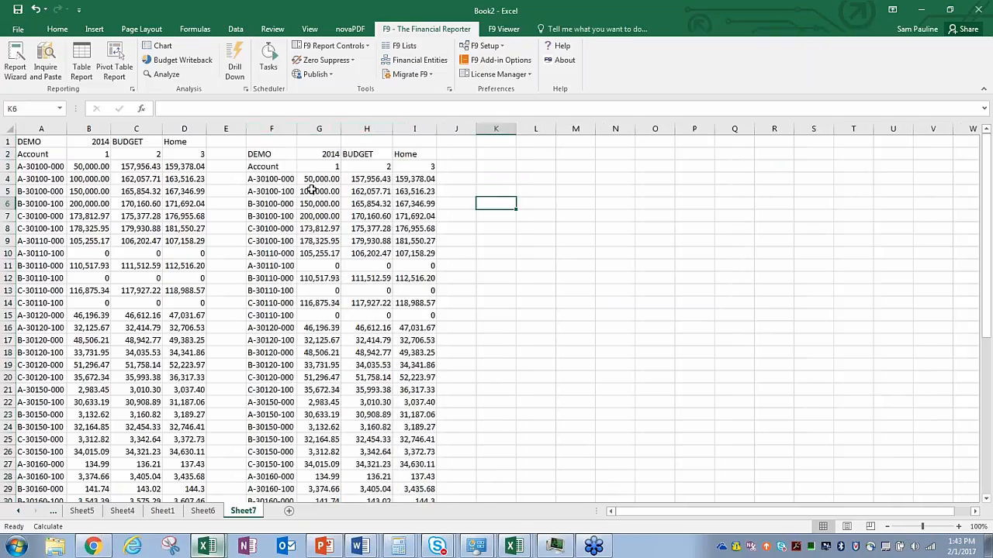
# Step: Recalculate Sheet2 with F9 so Product Line A budget shows 852,138.92, then compare against Sheet7
pyautogui.click(54, 513)
pyautogui.click(55, 513)
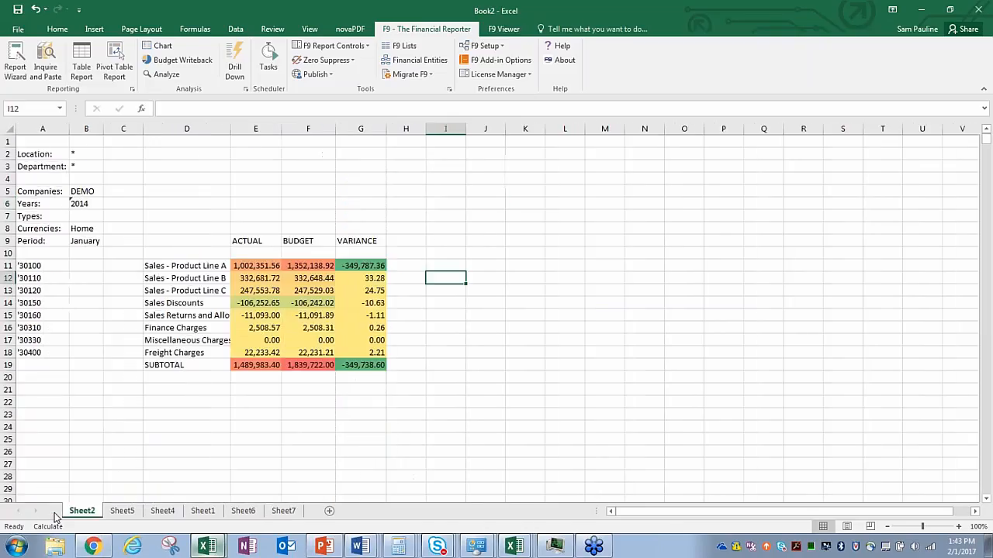
pyautogui.click(314, 193)
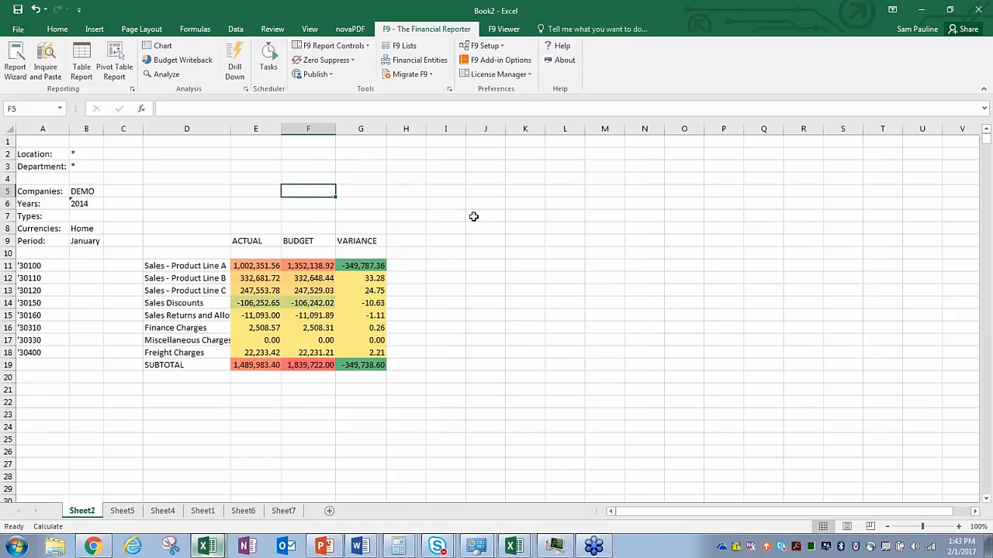
pyautogui.press('F9')
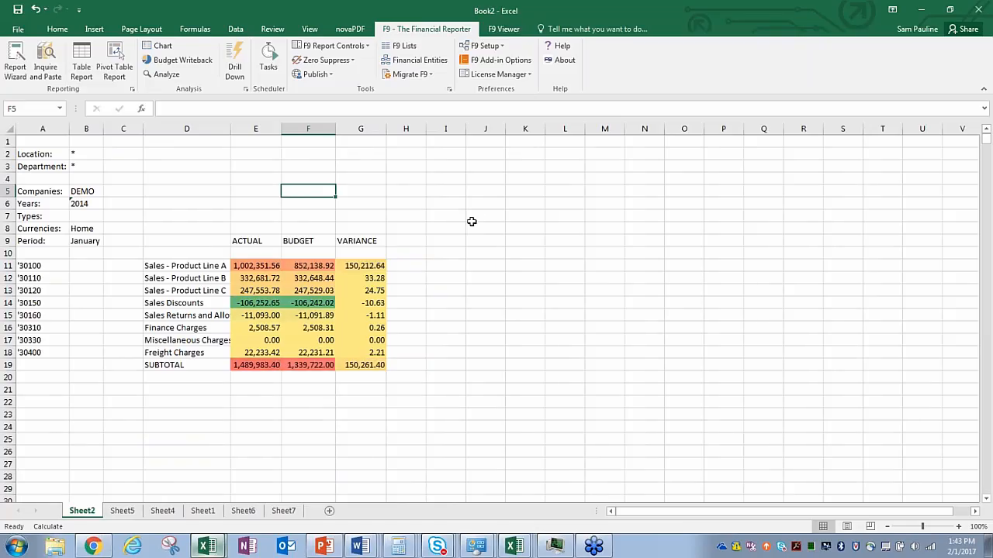
pyautogui.click(284, 511)
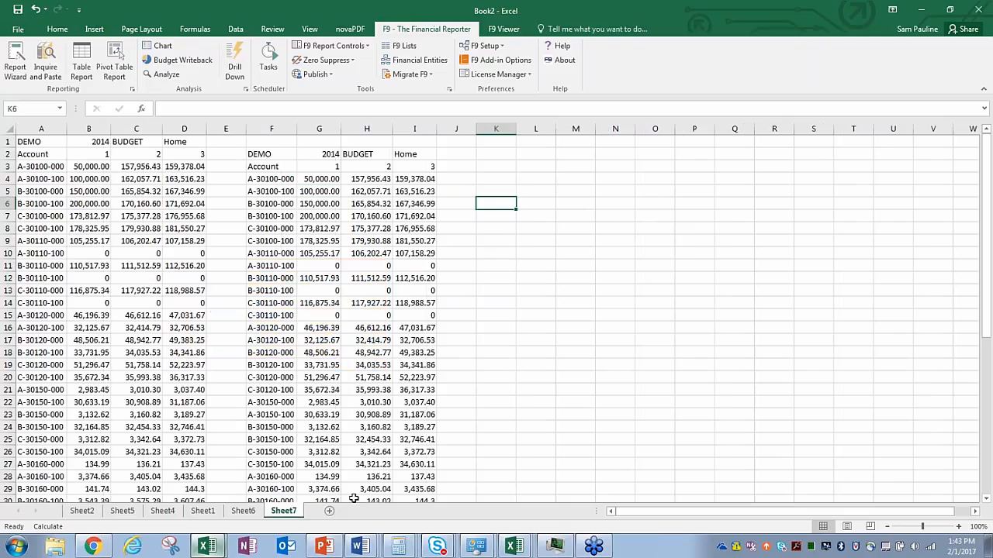
pyautogui.click(82, 511)
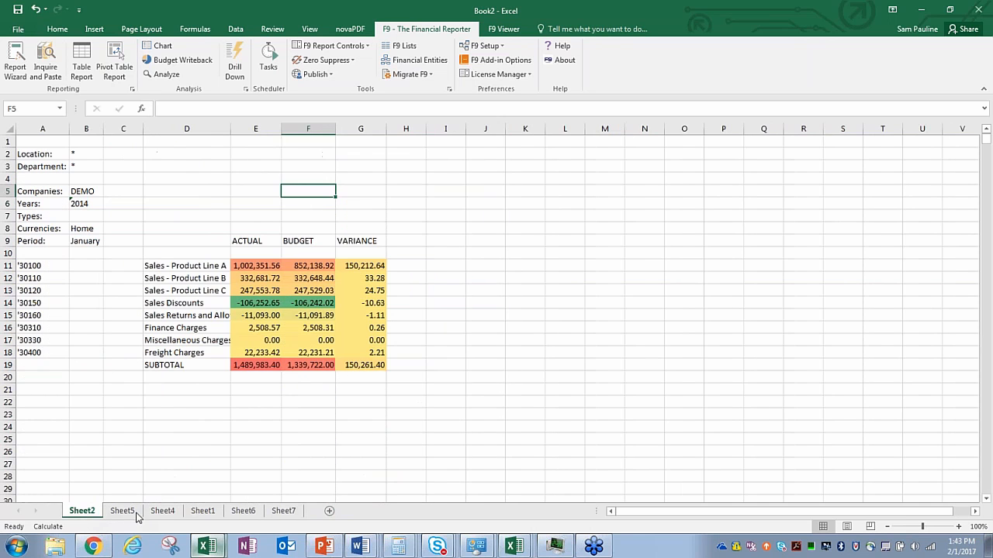
pyautogui.click(283, 511)
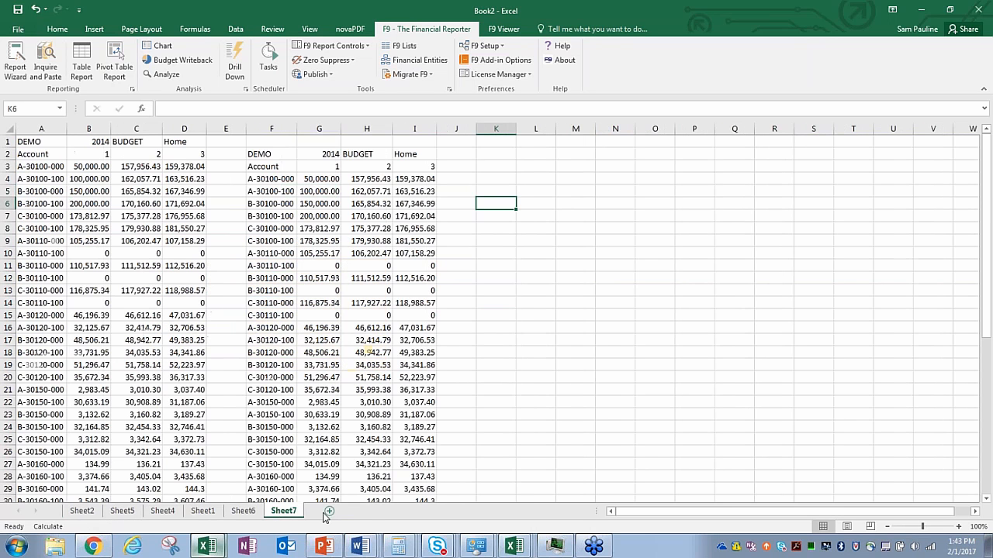
# Step: On new Sheet9, paste the January 2014 ACTUAL balance for account 30100 Sales (1,002,351.56)
pyautogui.click(329, 511)
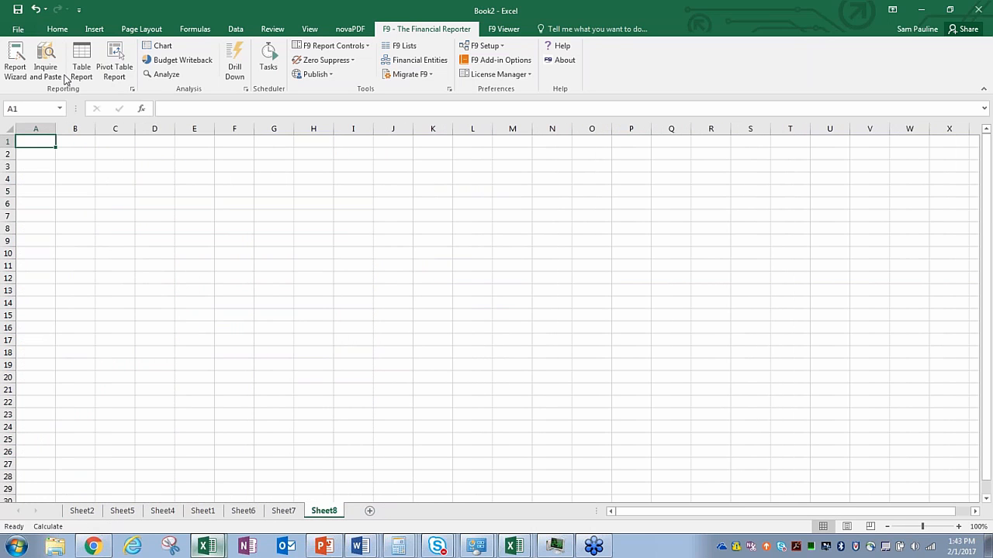
pyautogui.click(46, 68)
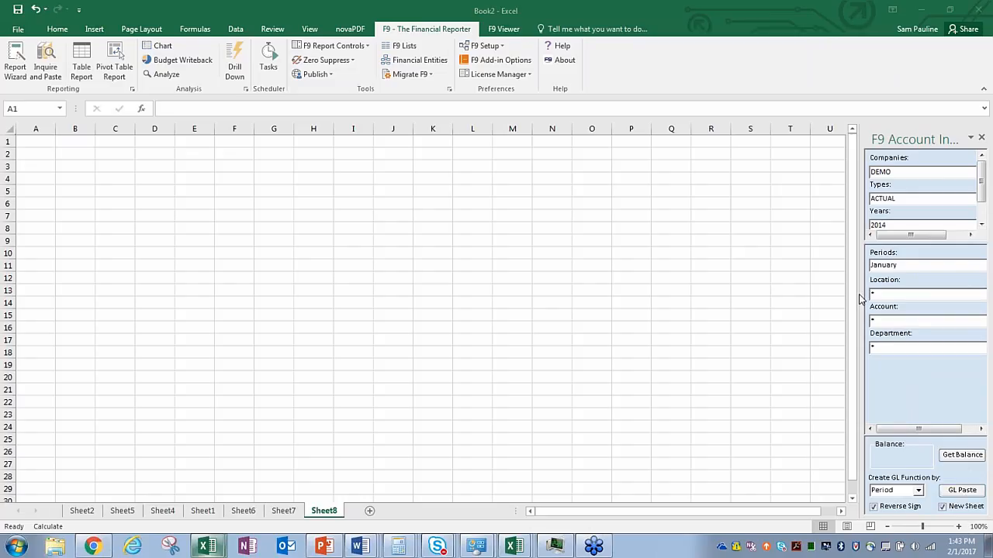
pyautogui.click(871, 384)
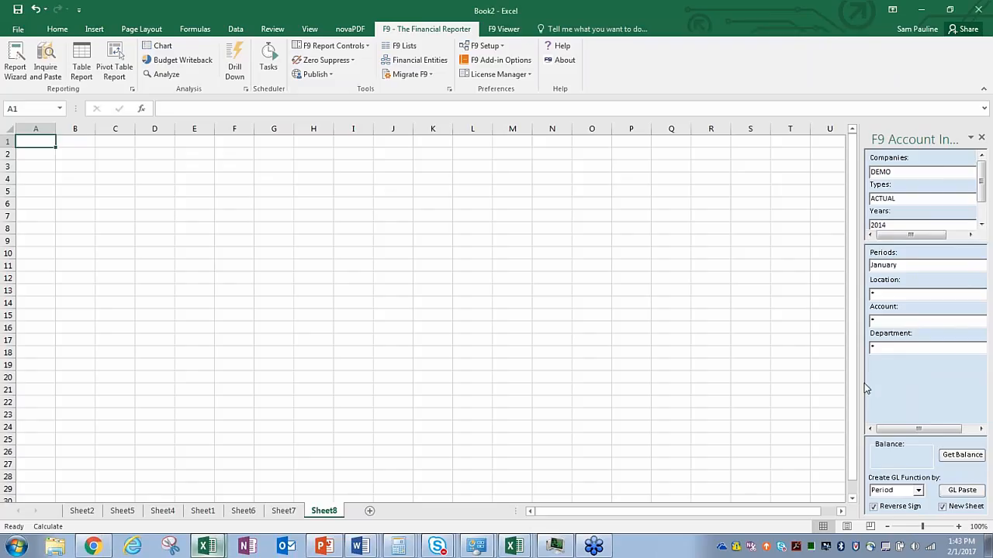
pyautogui.moveTo(864, 386); pyautogui.dragTo(839, 380)
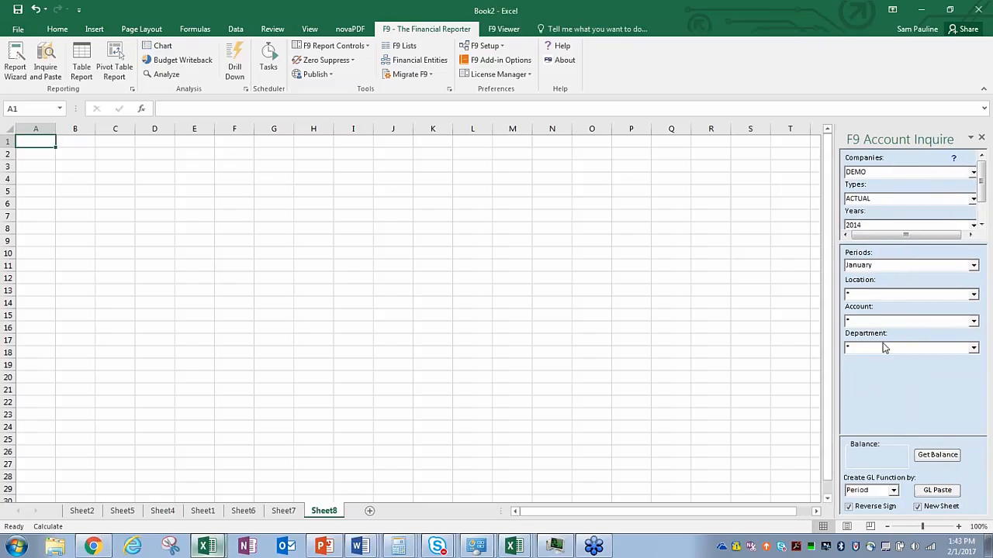
pyautogui.click(973, 323)
pyautogui.scroll(-15, 928, 351)
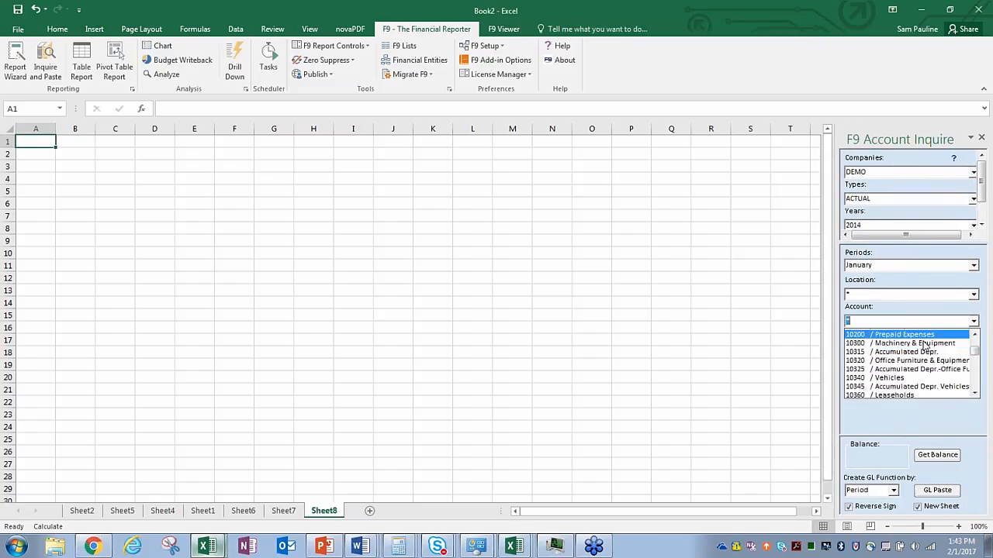
pyautogui.scroll(-15, 925, 350)
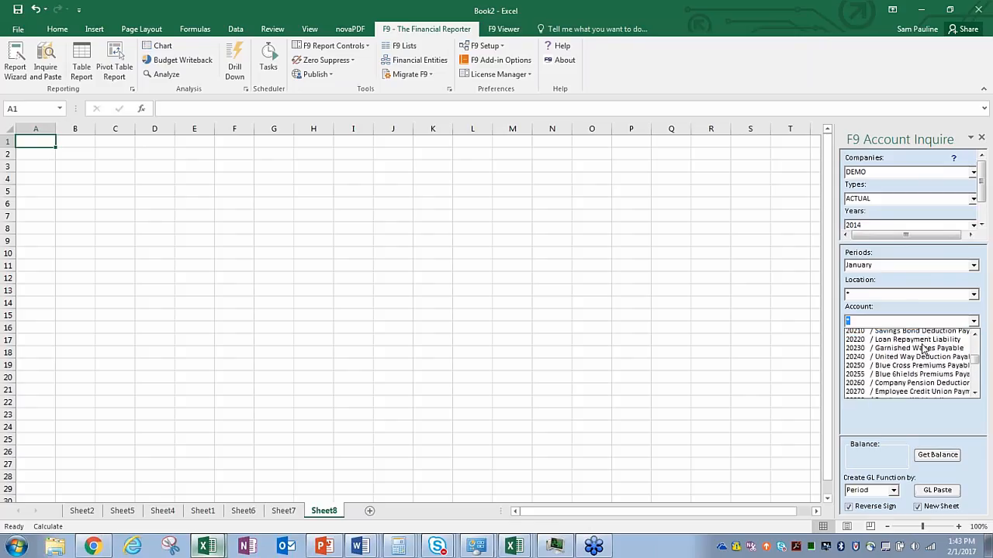
pyautogui.scroll(-2, 922, 352)
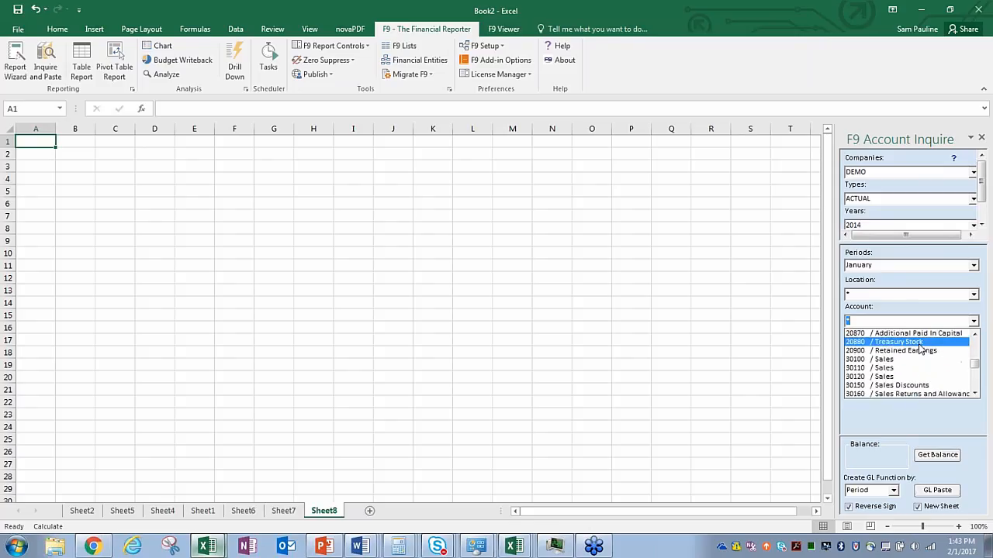
pyautogui.click(923, 349)
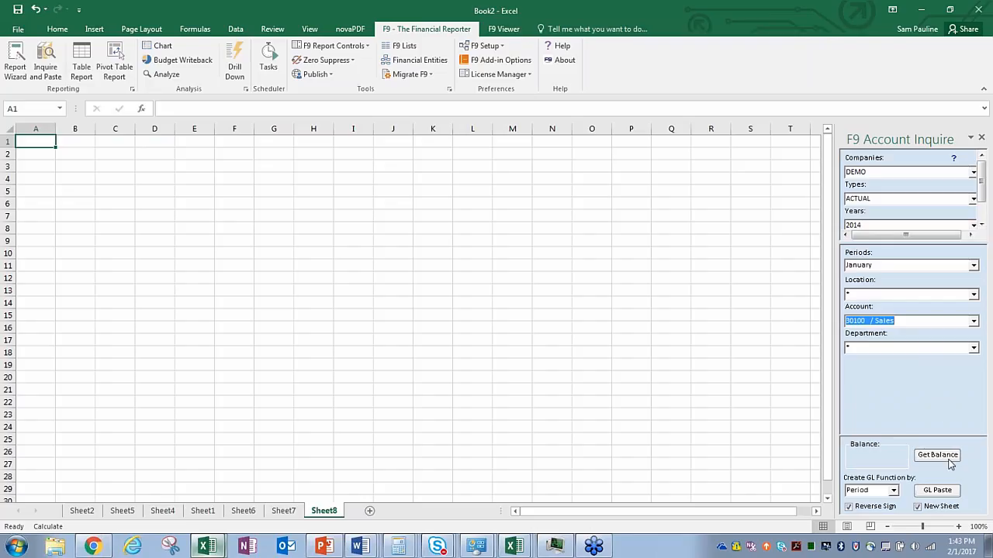
pyautogui.click(938, 456)
pyautogui.click(937, 490)
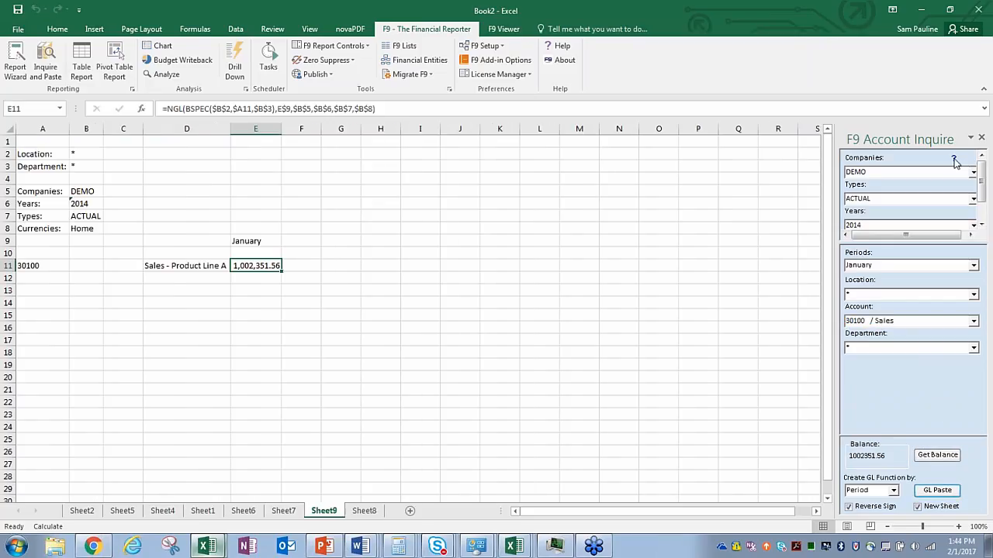
pyautogui.click(982, 138)
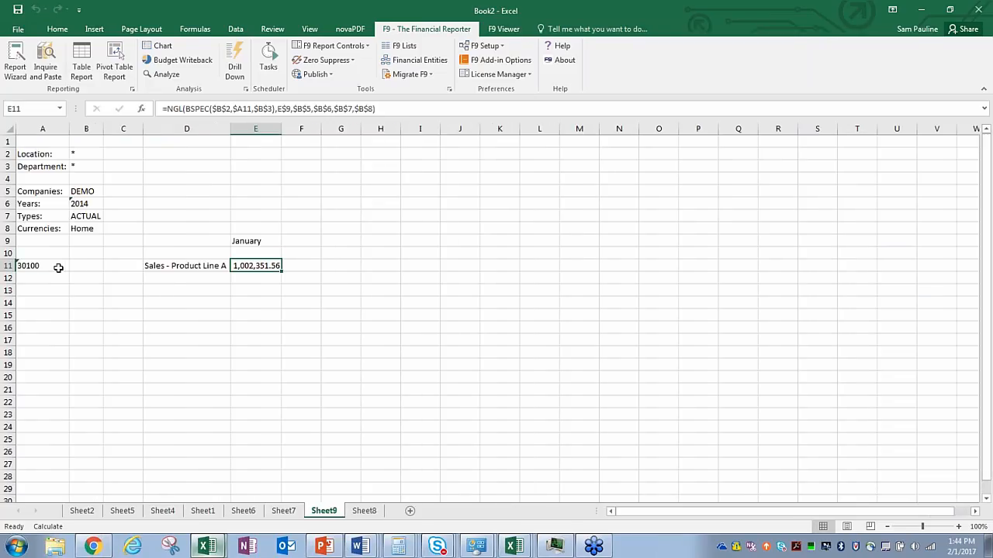
# Step: From A11, copy the 30* account list via F9 Lists without generated descriptions
pyautogui.click(56, 266)
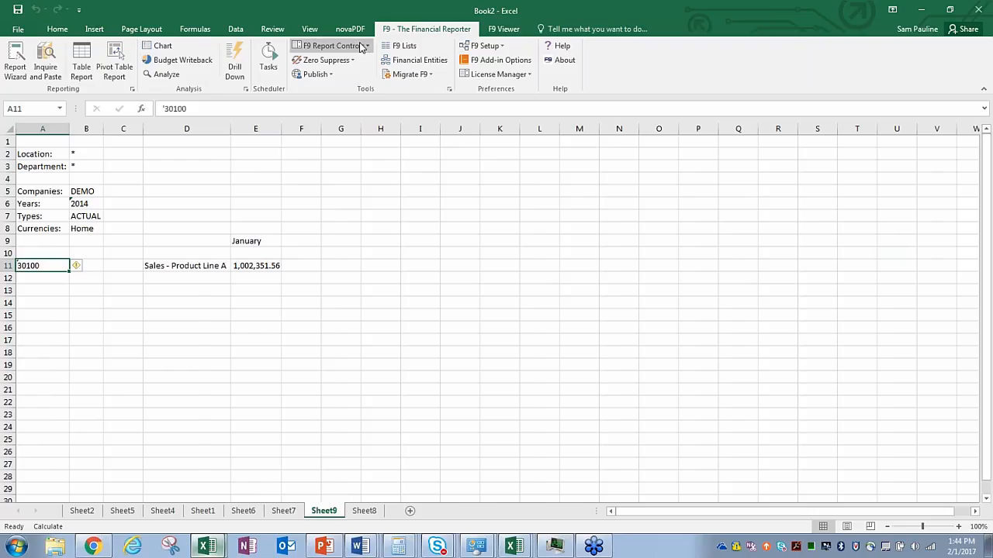
pyautogui.click(400, 46)
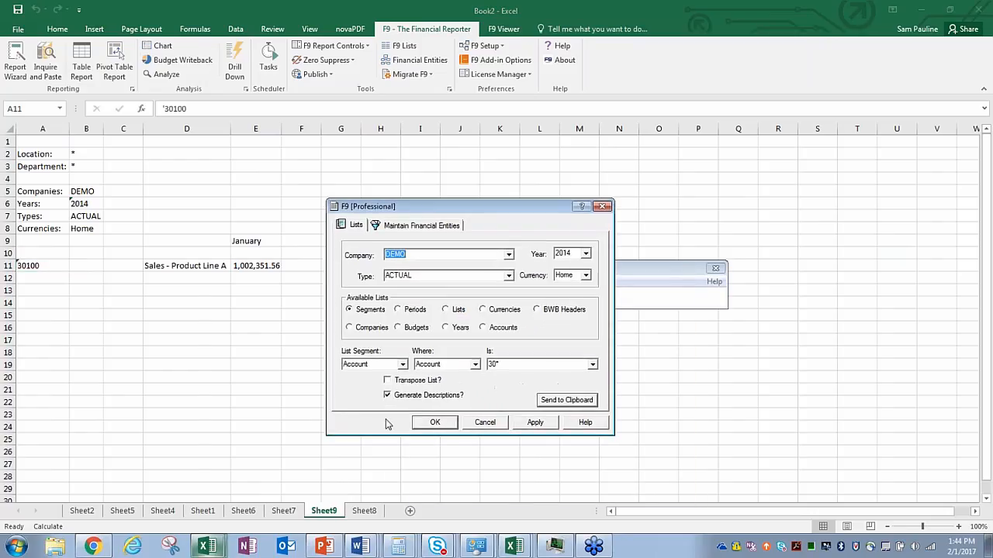
pyautogui.click(388, 396)
pyautogui.click(547, 401)
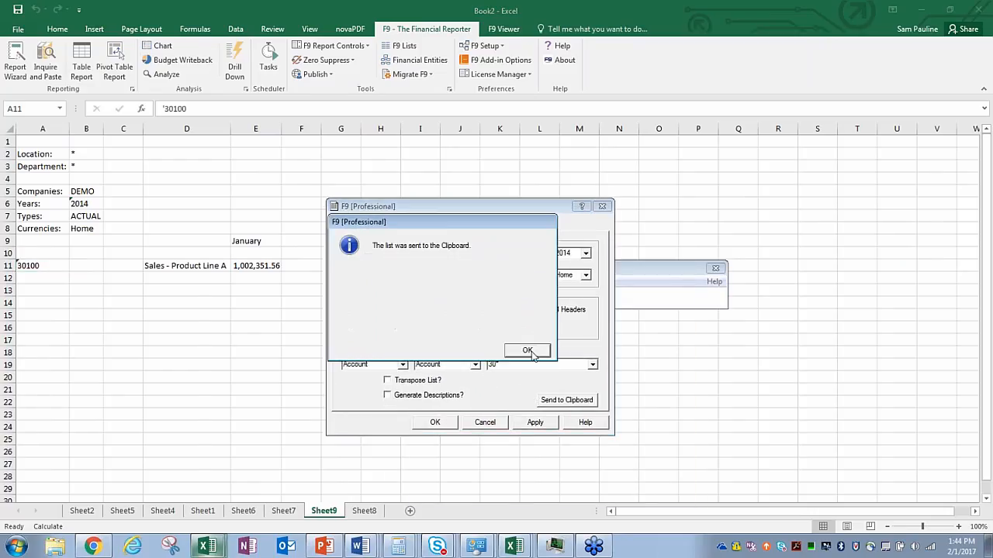
pyautogui.click(526, 351)
pyautogui.click(437, 422)
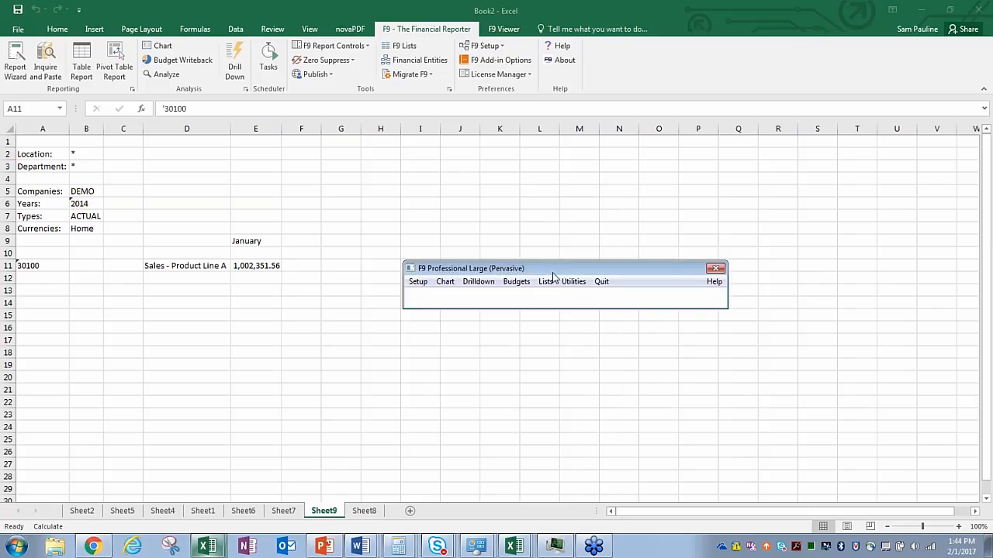
pyautogui.moveTo(551, 273); pyautogui.dragTo(422, 271)
pyautogui.click(582, 267)
# Step: Paste accounts 30100–30400 into A11 and fill descriptions and January amounts down to row 18
pyautogui.write("'30100 '30110 '30120 '30150 '30160 '30310 '30330 '30400")
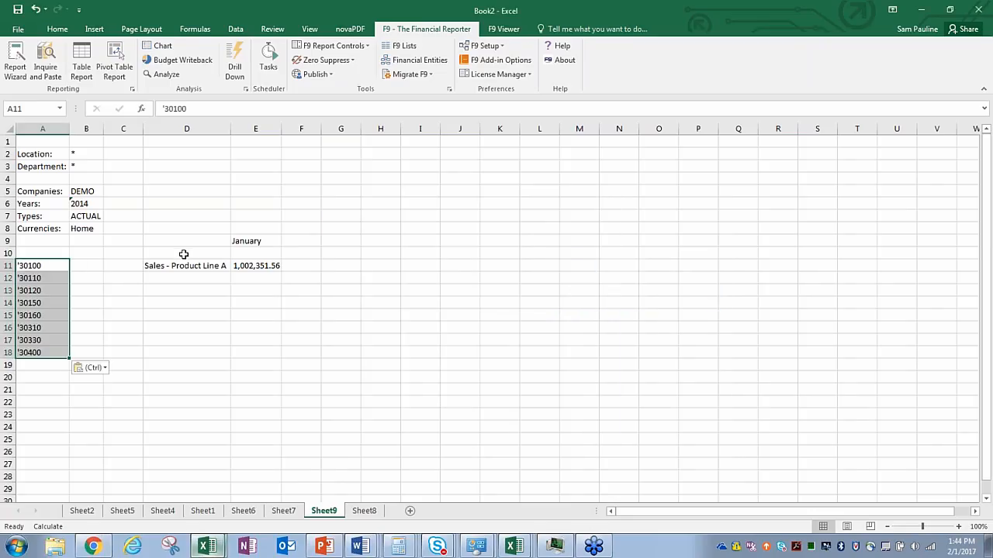
pyautogui.moveTo(169, 266); pyautogui.dragTo(282, 356)
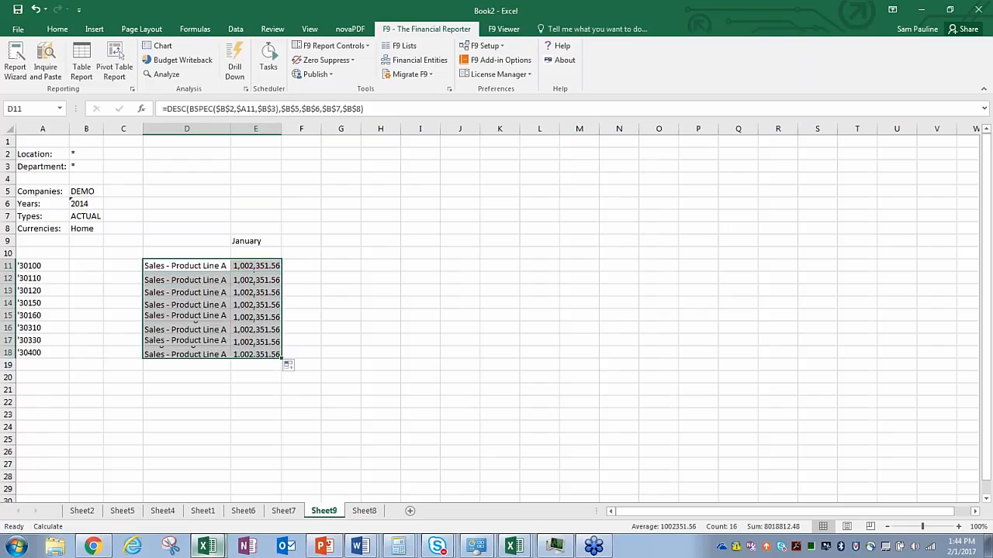
pyautogui.click(267, 129)
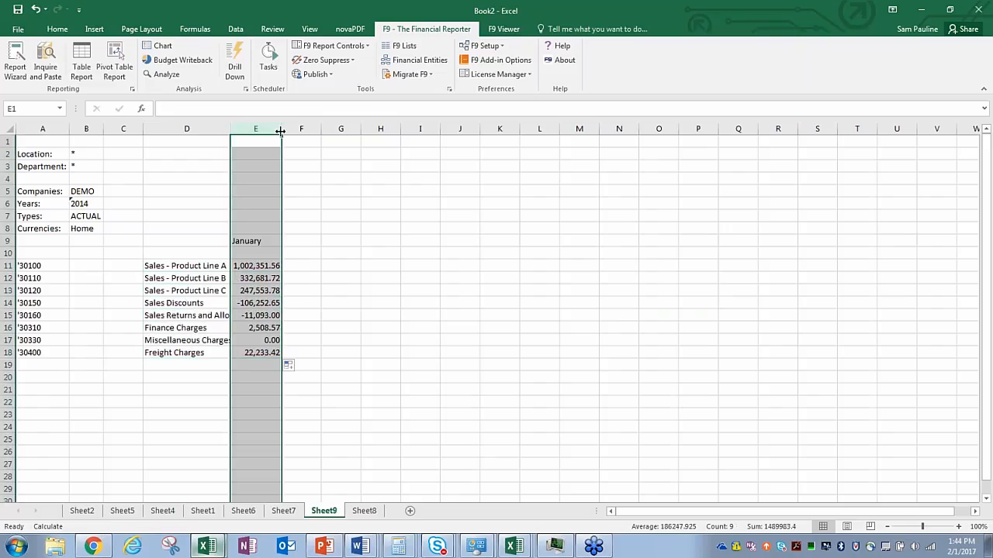